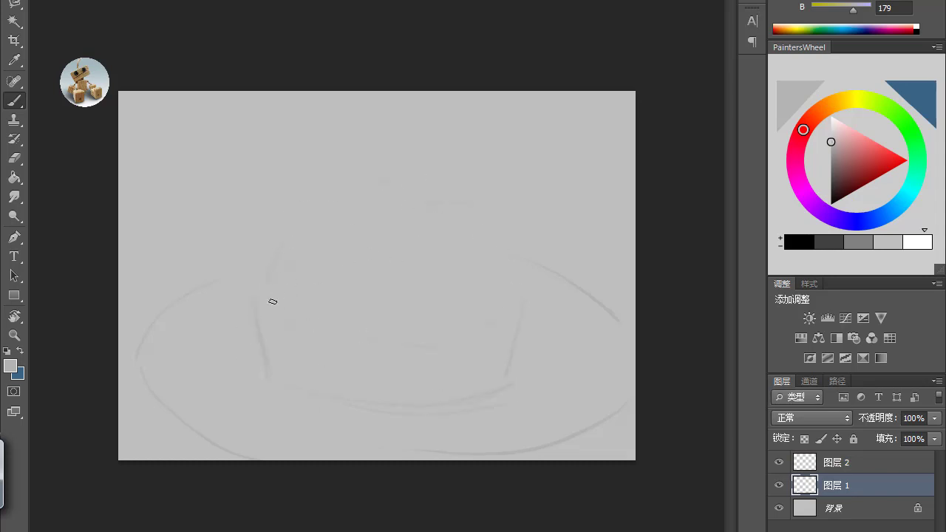
# Block in the top and bottom halves of the bun in orange-brown on layer 图层 2.
pyautogui.press('z')
pyautogui.click(358, 282)
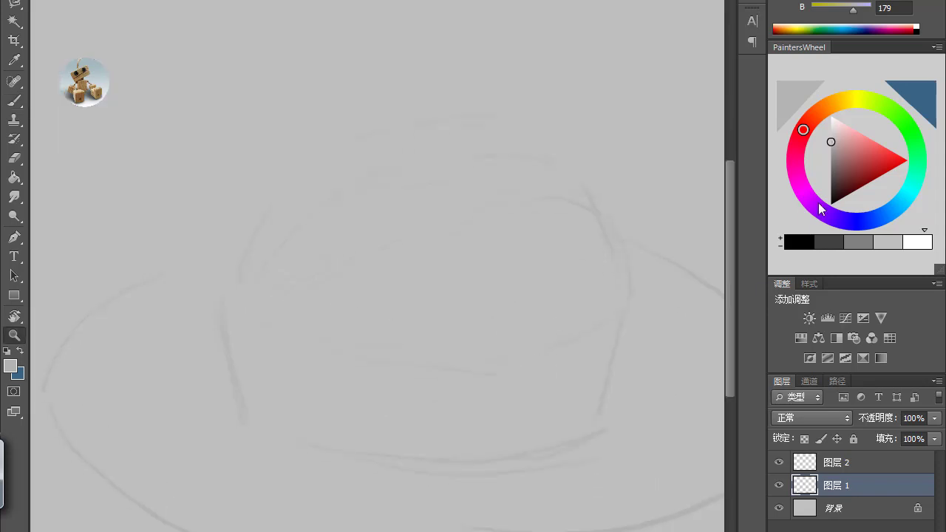
pyautogui.click(827, 106)
pyautogui.click(890, 161)
pyautogui.click(836, 464)
pyautogui.press('b')
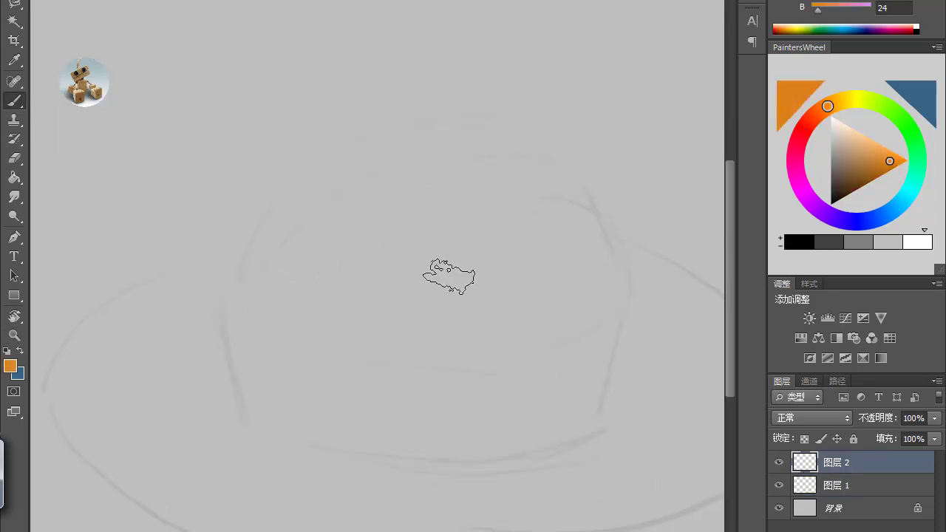
pyautogui.click(888, 171)
pyautogui.moveTo(266, 222)
pyautogui.mouseDown()
pyautogui.moveTo(367, 150)
pyautogui.moveTo(509, 175)
pyautogui.mouseUp()
pyautogui.moveTo(244, 277)
pyautogui.mouseDown()
pyautogui.moveTo(328, 215)
pyautogui.moveTo(518, 167)
pyautogui.mouseUp()
pyautogui.moveTo(281, 311)
pyautogui.mouseDown()
pyautogui.moveTo(330, 282)
pyautogui.moveTo(348, 318)
pyautogui.moveTo(440, 347)
pyautogui.moveTo(414, 251)
pyautogui.moveTo(599, 245)
pyautogui.moveTo(466, 315)
pyautogui.moveTo(465, 251)
pyautogui.moveTo(509, 319)
pyautogui.moveTo(520, 319)
pyautogui.moveTo(445, 242)
pyautogui.moveTo(551, 213)
pyautogui.mouseUp()
# Paint pale cream filling into the gap between the two bun halves.
pyautogui.click(847, 135)
pyautogui.click(847, 102)
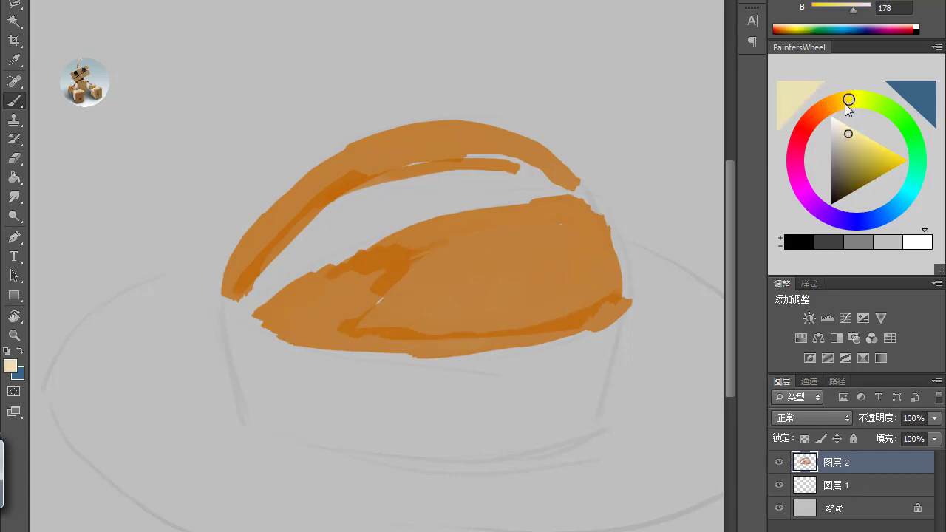
pyautogui.moveTo(306, 231)
pyautogui.mouseDown()
pyautogui.moveTo(472, 186)
pyautogui.moveTo(550, 177)
pyautogui.moveTo(358, 218)
pyautogui.mouseUp()
pyautogui.click(839, 124)
# Paint three red strawberry shapes along the bun's opening.
pyautogui.click(804, 129)
pyautogui.click(893, 165)
pyautogui.moveTo(303, 230); pyautogui.dragTo(299, 257)
pyautogui.moveTo(301, 226)
pyautogui.mouseDown()
pyautogui.moveTo(362, 241)
pyautogui.moveTo(302, 269)
pyautogui.moveTo(372, 243)
pyautogui.mouseUp()
pyautogui.moveTo(448, 179); pyautogui.dragTo(423, 214)
pyautogui.moveTo(323, 219); pyautogui.dragTo(387, 240)
pyautogui.moveTo(416, 196)
pyautogui.mouseDown()
pyautogui.moveTo(522, 184)
pyautogui.moveTo(528, 196)
pyautogui.moveTo(554, 171)
pyautogui.moveTo(592, 173)
pyautogui.moveTo(588, 185)
pyautogui.mouseUp()
# Block in the paper cup's shaded left side in pale blue-grey and add matching strokes across its middle and right side.
pyautogui.click(892, 206)
pyautogui.click(837, 141)
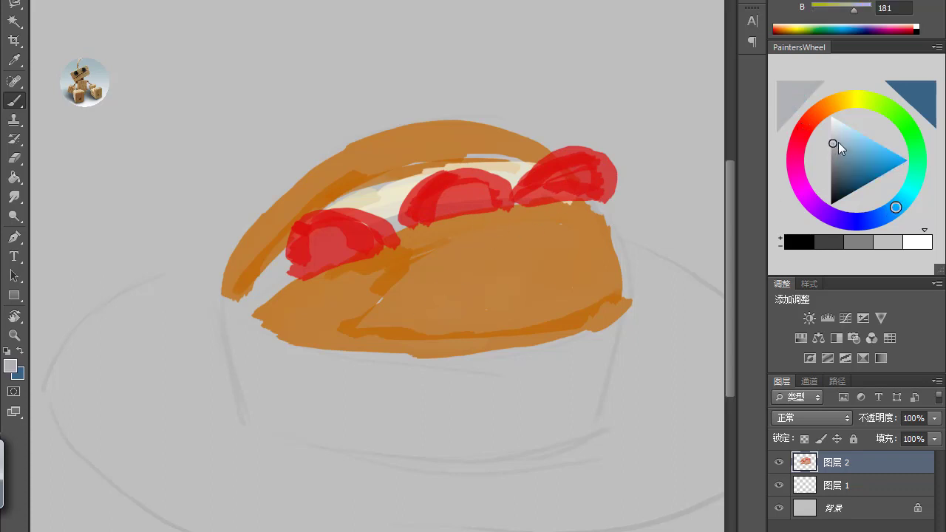
pyautogui.moveTo(228, 317)
pyautogui.mouseDown()
pyautogui.moveTo(231, 375)
pyautogui.moveTo(278, 356)
pyautogui.moveTo(324, 395)
pyautogui.moveTo(350, 448)
pyautogui.mouseUp()
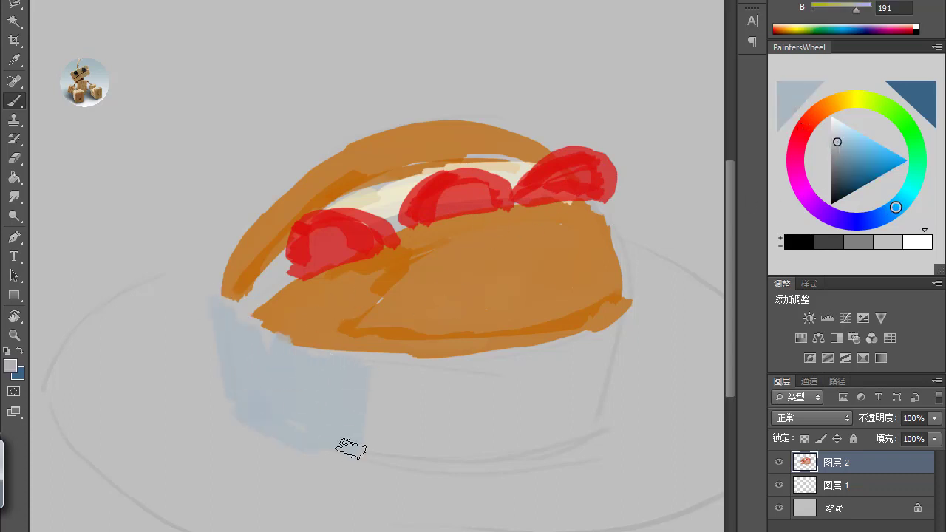
pyautogui.moveTo(465, 362); pyautogui.dragTo(458, 445)
pyautogui.moveTo(623, 318); pyautogui.dragTo(610, 371)
pyautogui.moveTo(612, 337)
pyautogui.mouseDown()
pyautogui.moveTo(580, 448)
pyautogui.moveTo(545, 421)
pyautogui.mouseUp()
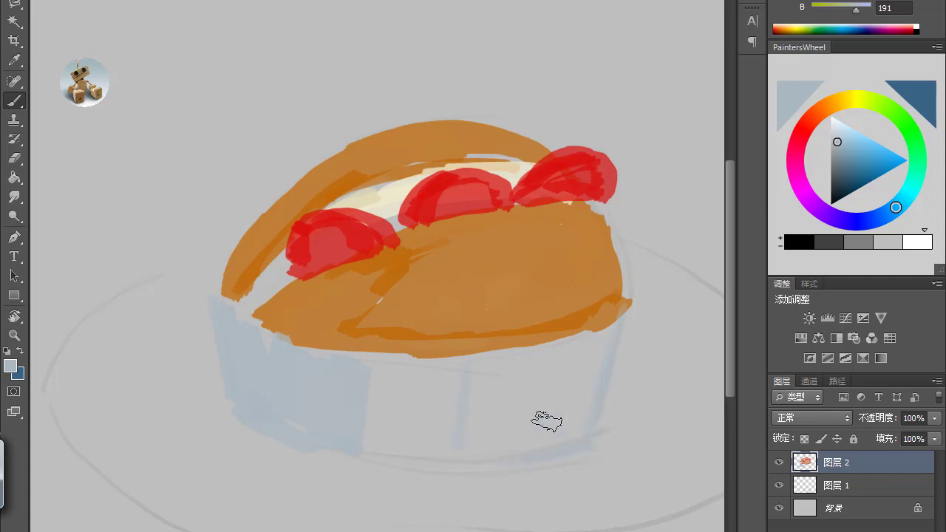
# Tint the upper bun's left edge with a teal glaze and extend its outline with sampled bun brown.
pyautogui.keyDown('alt'); pyautogui.click(271, 232); pyautogui.keyUp('alt')
pyautogui.click(902, 200)
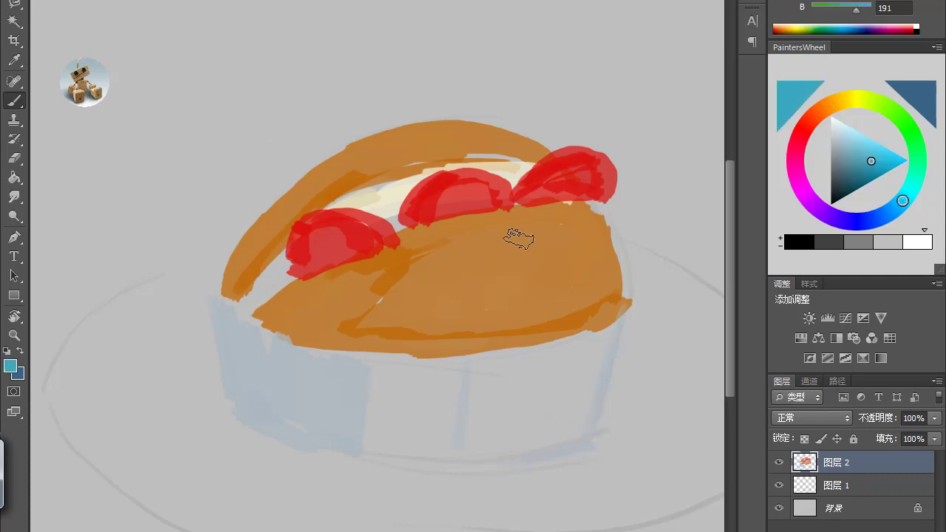
pyautogui.moveTo(288, 194)
pyautogui.mouseDown()
pyautogui.moveTo(260, 217)
pyautogui.moveTo(307, 197)
pyautogui.moveTo(295, 180)
pyautogui.moveTo(248, 280)
pyautogui.mouseUp()
pyautogui.keyDown('alt'); pyautogui.click(306, 200); pyautogui.keyUp('alt')
pyautogui.moveTo(323, 167)
pyautogui.mouseDown()
pyautogui.moveTo(266, 259)
pyautogui.moveTo(321, 141)
pyautogui.mouseUp()
# Erase the stray paint past the bun's right edge and smudge the brush marks on its front.
pyautogui.press('e')
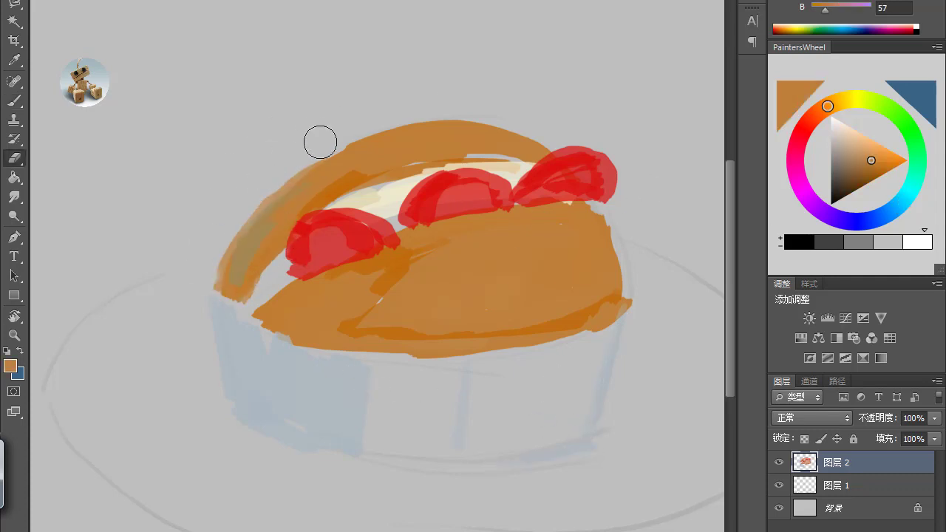
pyautogui.moveTo(648, 292); pyautogui.dragTo(639, 330)
pyautogui.click(15, 196)
pyautogui.moveTo(405, 279)
pyautogui.mouseDown()
pyautogui.moveTo(461, 324)
pyautogui.moveTo(502, 326)
pyautogui.mouseUp()
# Shade the upper bun and the left part of the lower bun in darker brown.
pyautogui.press('b')
pyautogui.click(877, 169)
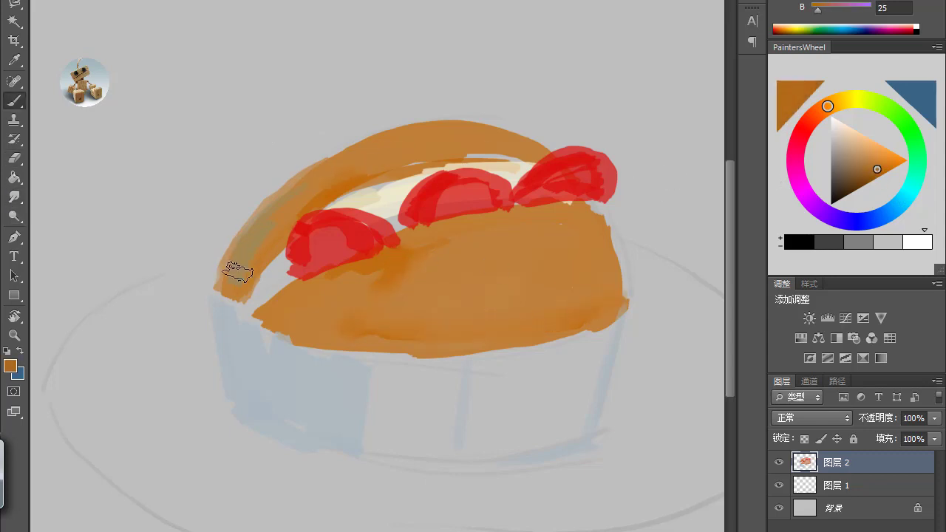
pyautogui.moveTo(233, 268)
pyautogui.mouseDown()
pyautogui.moveTo(310, 187)
pyautogui.moveTo(381, 155)
pyautogui.moveTo(484, 133)
pyautogui.mouseUp()
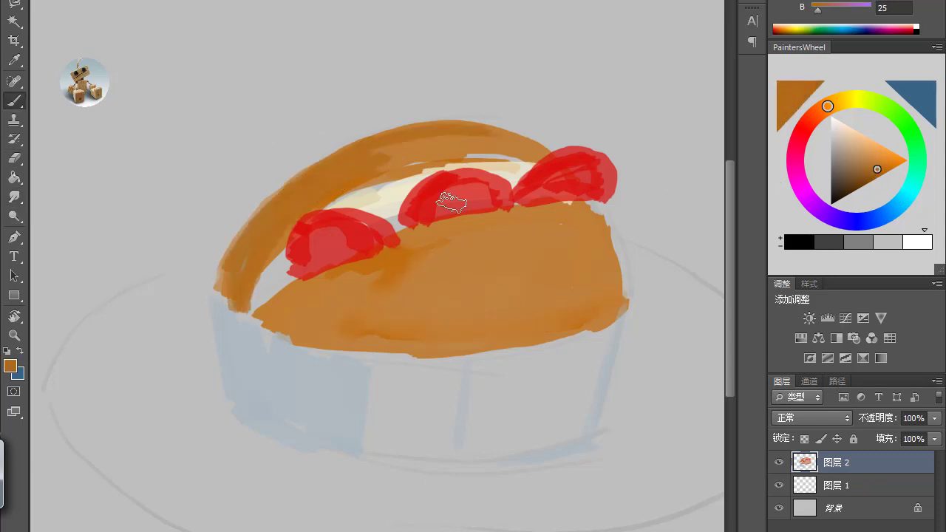
pyautogui.moveTo(283, 336)
pyautogui.mouseDown()
pyautogui.moveTo(443, 289)
pyautogui.moveTo(465, 229)
pyautogui.moveTo(517, 218)
pyautogui.mouseUp()
# Paint light peach highlights on the right side and lower edge of the lower bun.
pyautogui.click(864, 142)
pyautogui.moveTo(591, 251)
pyautogui.mouseDown()
pyautogui.moveTo(587, 285)
pyautogui.moveTo(612, 277)
pyautogui.moveTo(555, 317)
pyautogui.moveTo(417, 352)
pyautogui.moveTo(575, 299)
pyautogui.moveTo(490, 310)
pyautogui.moveTo(528, 286)
pyautogui.moveTo(506, 337)
pyautogui.moveTo(470, 268)
pyautogui.moveTo(400, 291)
pyautogui.moveTo(591, 254)
pyautogui.moveTo(570, 237)
pyautogui.mouseUp()
pyautogui.keyDown('alt'); pyautogui.click(590, 259); pyautogui.keyUp('alt')
pyautogui.keyDown('alt'); pyautogui.click(589, 251); pyautogui.keyUp('alt')
pyautogui.moveTo(554, 285)
pyautogui.mouseDown()
pyautogui.moveTo(585, 268)
pyautogui.moveTo(540, 258)
pyautogui.mouseUp()
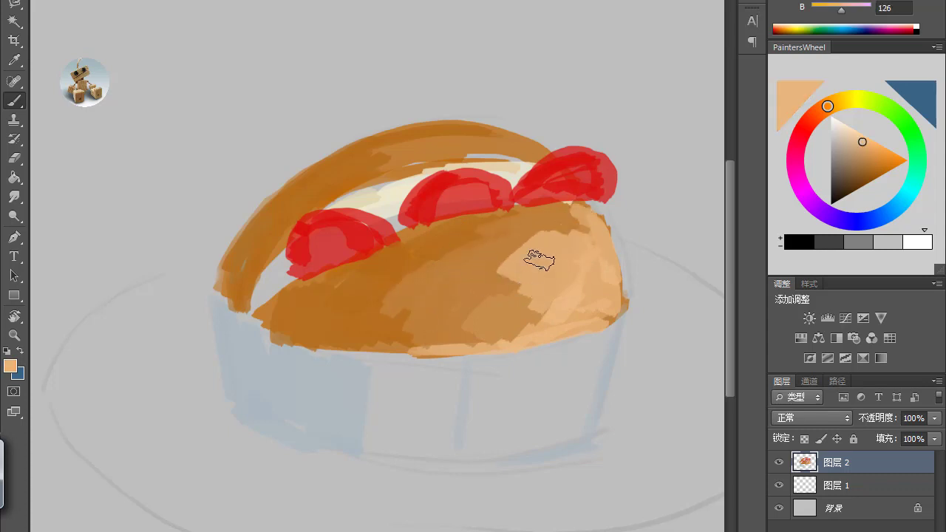
# Add light orange highlight strokes to the upper bun's inner rim and the front of the lower bun.
pyautogui.keyDown('alt'); pyautogui.click(453, 150); pyautogui.keyUp('alt')
pyautogui.moveTo(403, 155); pyautogui.dragTo(507, 151)
pyautogui.keyDown('alt'); pyautogui.click(584, 247); pyautogui.keyUp('alt')
pyautogui.click(878, 144)
pyautogui.moveTo(503, 257)
pyautogui.mouseDown()
pyautogui.moveTo(530, 222)
pyautogui.moveTo(497, 248)
pyautogui.mouseUp()
# Paint a reddish reflection on the lower bun beneath the middle strawberry.
pyautogui.click(880, 159)
pyautogui.click(814, 116)
pyautogui.click(883, 150)
pyautogui.moveTo(428, 236)
pyautogui.mouseDown()
pyautogui.moveTo(490, 242)
pyautogui.moveTo(510, 215)
pyautogui.moveTo(446, 236)
pyautogui.mouseUp()
# Shade the cream filling with dusty pink strokes and darken the gap beside the right strawberry with brown.
pyautogui.click(873, 162)
pyautogui.click(849, 146)
pyautogui.moveTo(390, 205); pyautogui.dragTo(406, 183)
pyautogui.moveTo(354, 205); pyautogui.dragTo(394, 195)
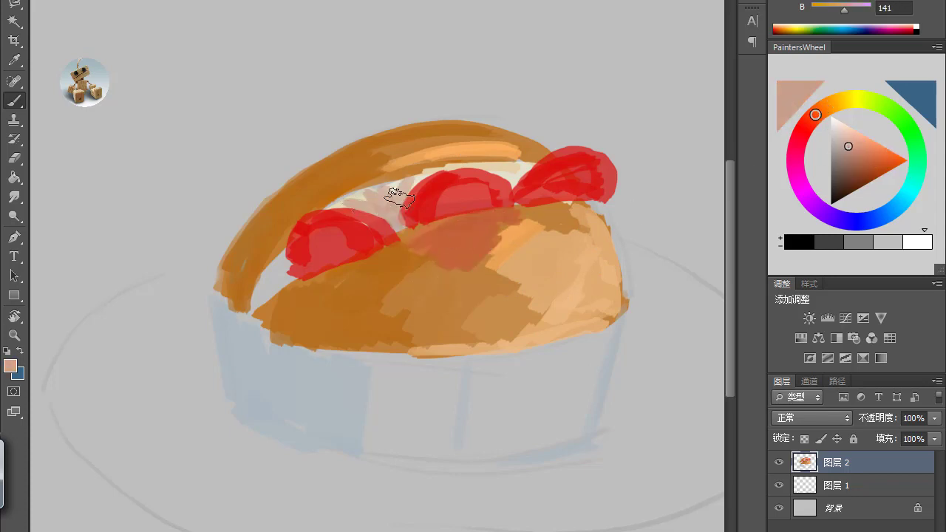
pyautogui.moveTo(884, 164); pyautogui.dragTo(859, 167)
pyautogui.moveTo(497, 168); pyautogui.dragTo(518, 177)
# Shade the edges of the left and middle strawberries in deep red.
pyautogui.click(800, 136)
pyautogui.click(881, 173)
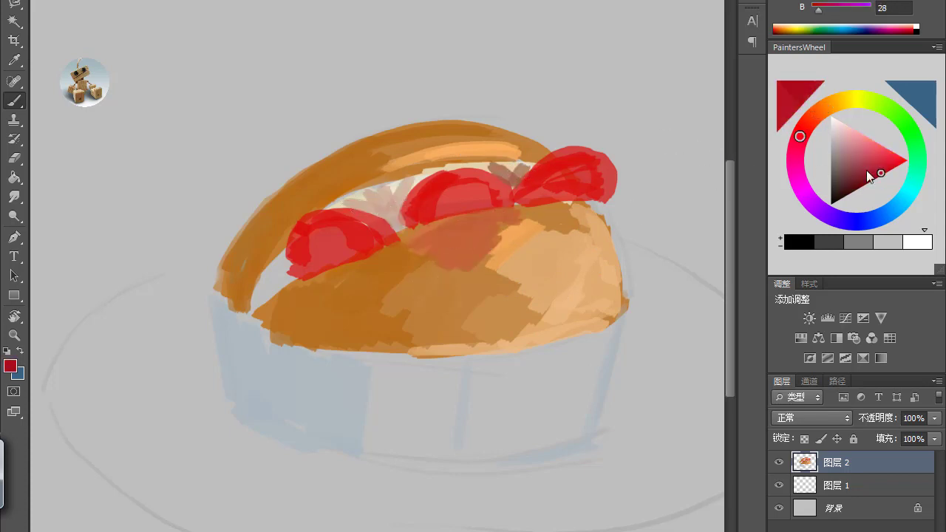
pyautogui.moveTo(408, 201); pyautogui.dragTo(410, 222)
pyautogui.moveTo(434, 178); pyautogui.dragTo(417, 193)
pyautogui.moveTo(296, 255); pyautogui.dragTo(284, 279)
pyautogui.moveTo(303, 221); pyautogui.dragTo(388, 217)
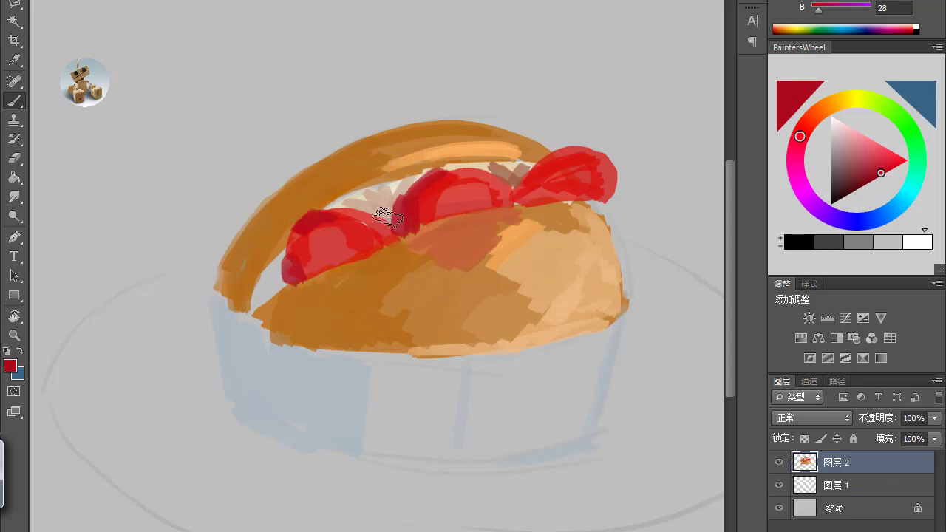
# Paint pale yellow cream dollops beneath the left and right strawberries.
pyautogui.click(841, 103)
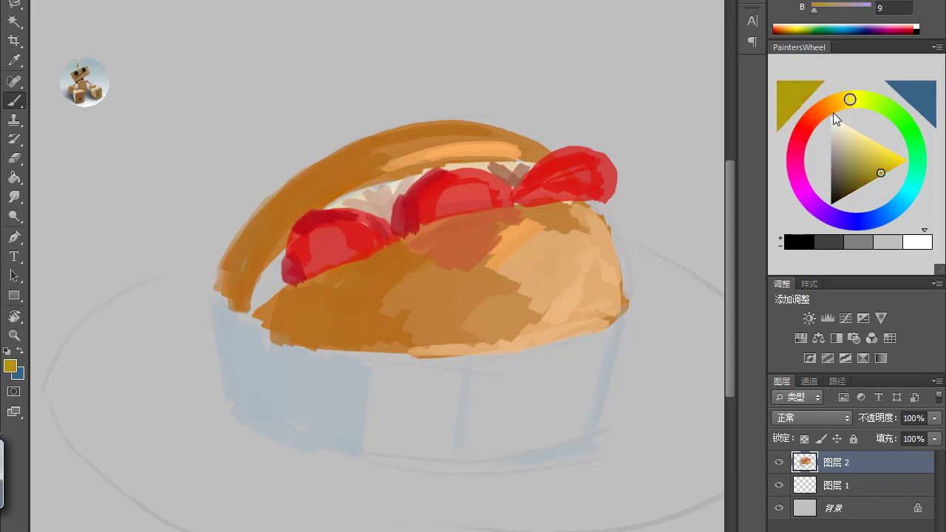
pyautogui.click(848, 130)
pyautogui.moveTo(285, 285)
pyautogui.mouseDown()
pyautogui.moveTo(262, 310)
pyautogui.moveTo(298, 285)
pyautogui.moveTo(344, 273)
pyautogui.moveTo(274, 312)
pyautogui.mouseUp()
pyautogui.click(858, 141)
pyautogui.moveTo(319, 289); pyautogui.dragTo(360, 272)
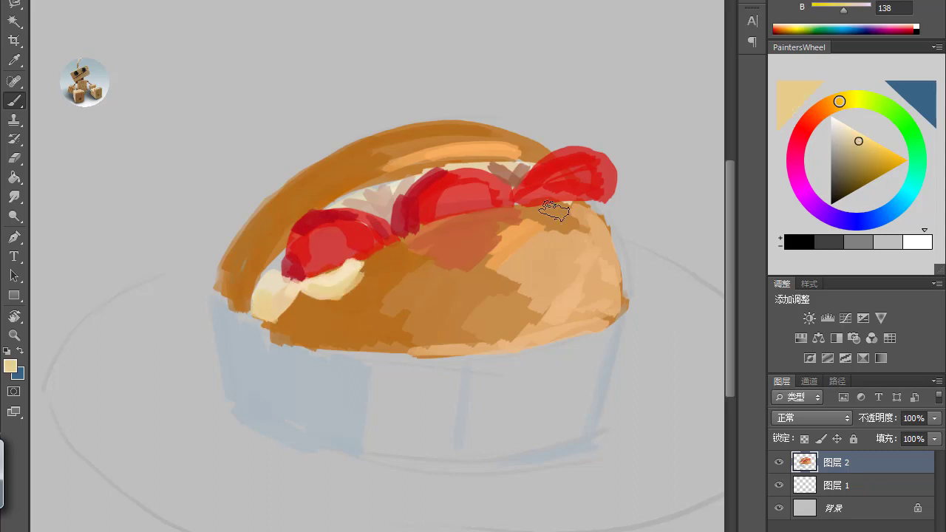
pyautogui.click(845, 129)
pyautogui.moveTo(601, 210); pyautogui.dragTo(625, 193)
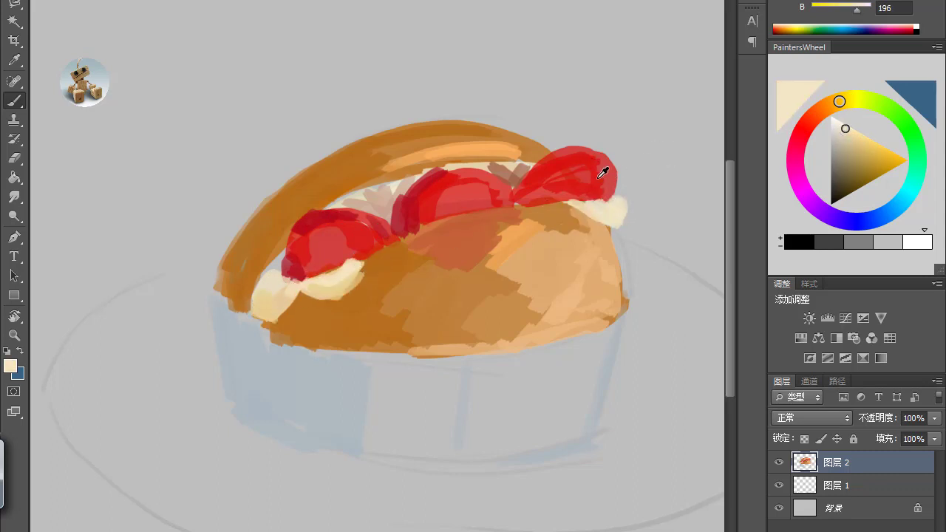
# Paint a grey contact shadow along the base of the paper cup.
pyautogui.keyDown('alt'); pyautogui.click(604, 171); pyautogui.keyUp('alt')
pyautogui.moveTo(439, 460); pyautogui.dragTo(429, 422)
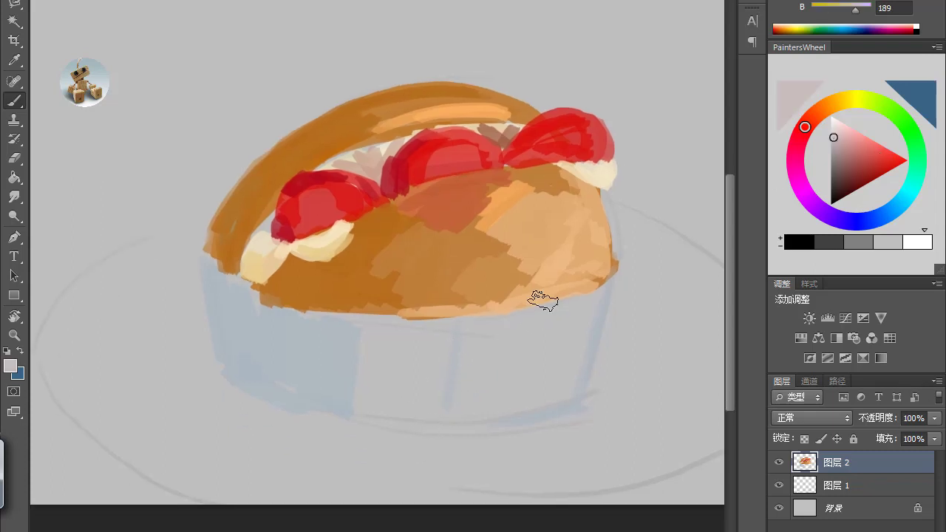
pyautogui.keyDown('alt'); pyautogui.click(249, 394); pyautogui.keyUp('alt')
pyautogui.moveTo(209, 356)
pyautogui.mouseDown()
pyautogui.moveTo(245, 392)
pyautogui.moveTo(363, 431)
pyautogui.moveTo(523, 424)
pyautogui.mouseUp()
# Trim the upper bun's left edge with the Eraser and round out the lower bun's right side in sampled peach.
pyautogui.press('e')
pyautogui.moveTo(204, 248); pyautogui.dragTo(249, 142)
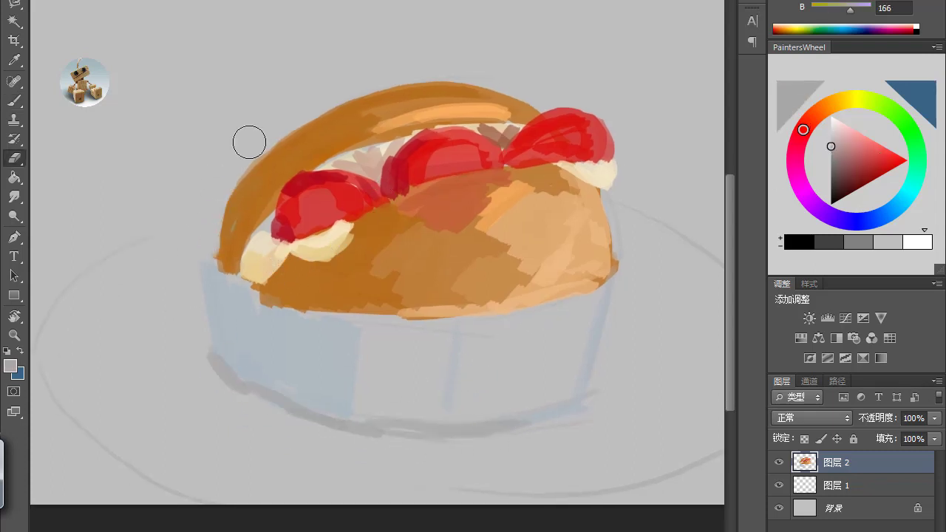
pyautogui.press('b')
pyautogui.keyDown('alt'); pyautogui.click(600, 214); pyautogui.keyUp('alt')
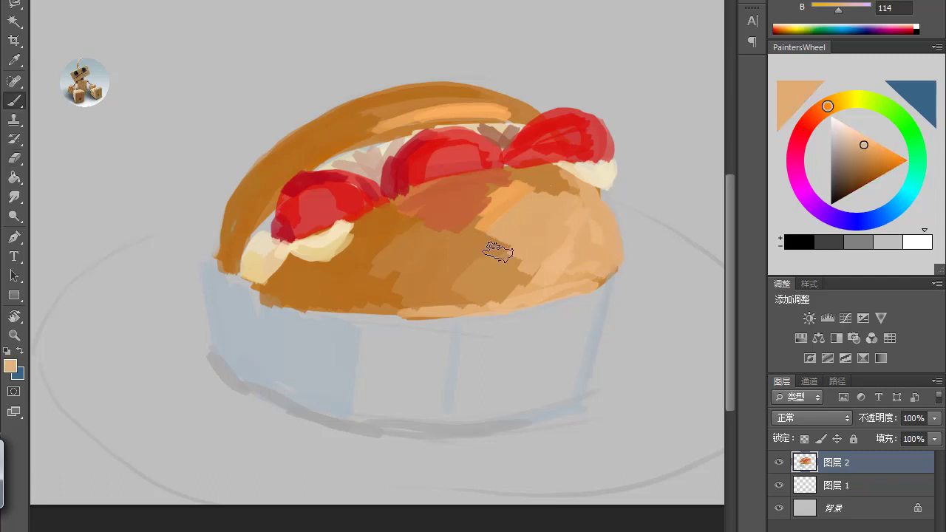
# Paint vertical blue-grey pleat lines across the middle and right side of the paper cup.
pyautogui.keyDown('alt'); pyautogui.click(344, 356); pyautogui.keyUp('alt')
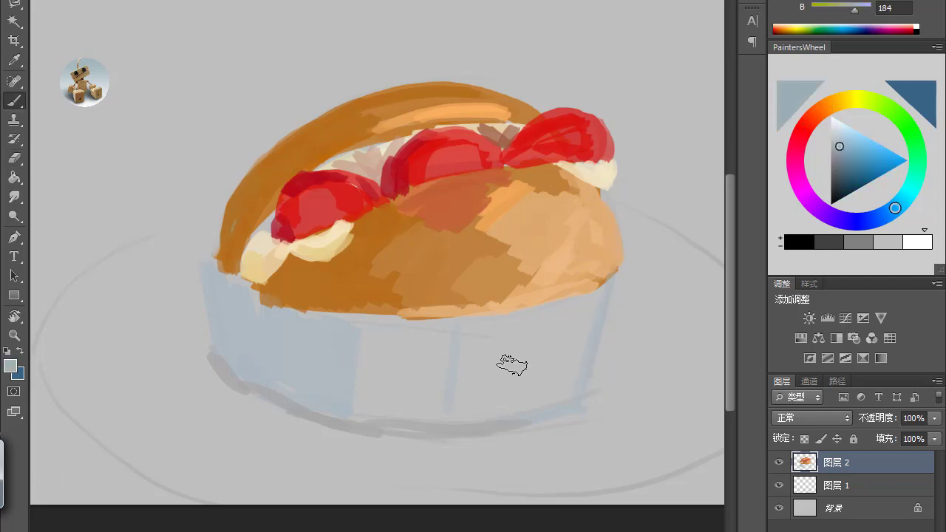
pyautogui.moveTo(509, 324); pyautogui.dragTo(506, 414)
pyautogui.moveTo(571, 305); pyautogui.dragTo(567, 391)
pyautogui.moveTo(605, 281); pyautogui.dragTo(600, 377)
pyautogui.moveTo(394, 329); pyautogui.dragTo(394, 408)
# Smudge the brushwork on the bun, the strawberries and the shadow under the cup into smooth gradients.
pyautogui.press('r')
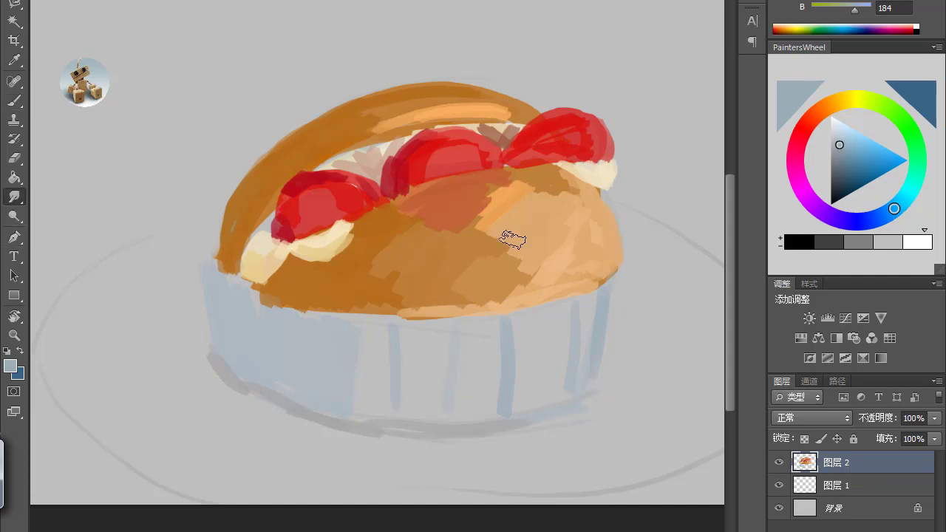
pyautogui.moveTo(511, 239)
pyautogui.mouseDown()
pyautogui.moveTo(448, 211)
pyautogui.moveTo(560, 185)
pyautogui.moveTo(485, 256)
pyautogui.moveTo(392, 304)
pyautogui.moveTo(499, 296)
pyautogui.mouseUp()
pyautogui.moveTo(248, 275)
pyautogui.mouseDown()
pyautogui.moveTo(315, 146)
pyautogui.moveTo(470, 99)
pyautogui.moveTo(462, 145)
pyautogui.moveTo(310, 190)
pyautogui.moveTo(318, 205)
pyautogui.moveTo(290, 228)
pyautogui.mouseUp()
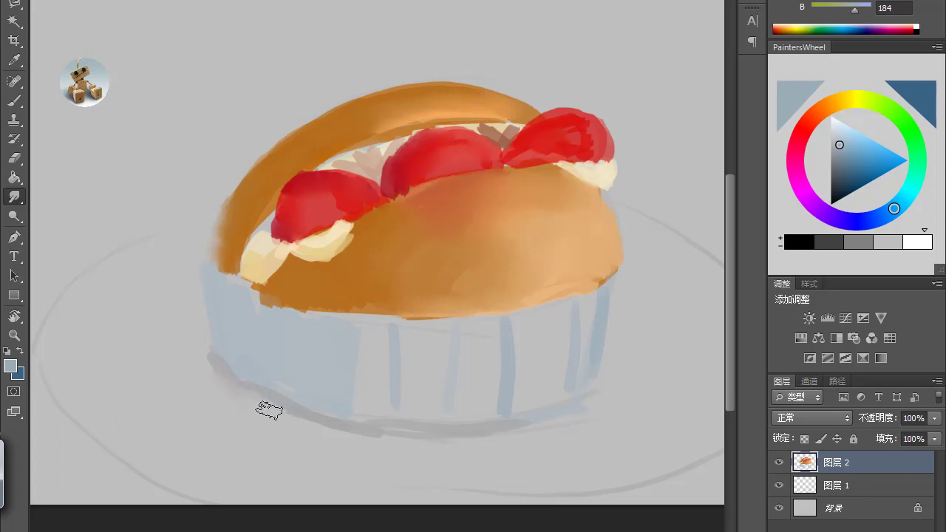
pyautogui.moveTo(268, 411); pyautogui.dragTo(207, 357)
# Shade the left cream dollop with pale yellow and darker olive-yellow, blending with sampled cream.
pyautogui.press('b')
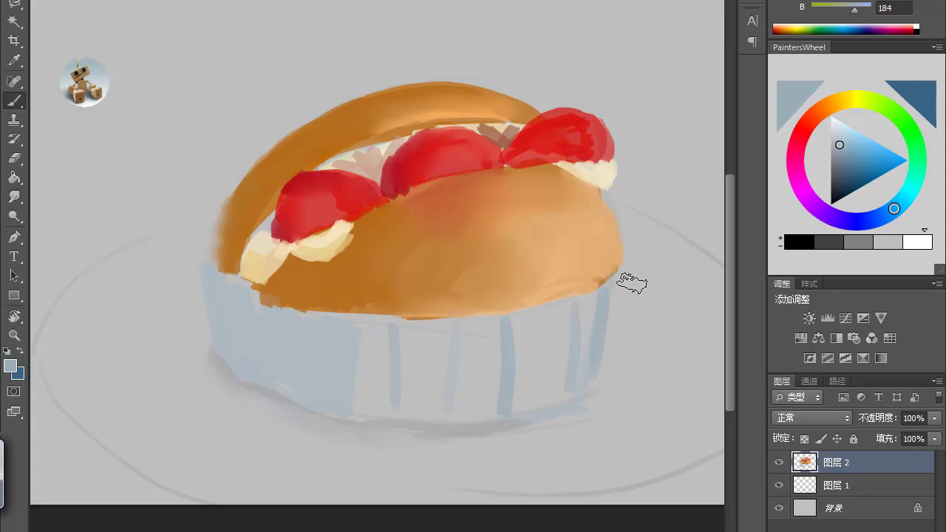
pyautogui.click(845, 103)
pyautogui.click(858, 141)
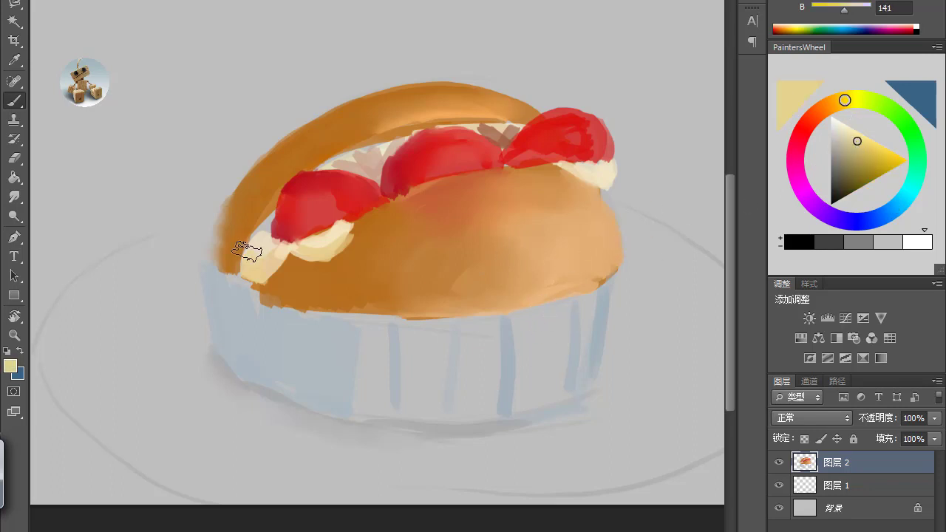
pyautogui.click(858, 154)
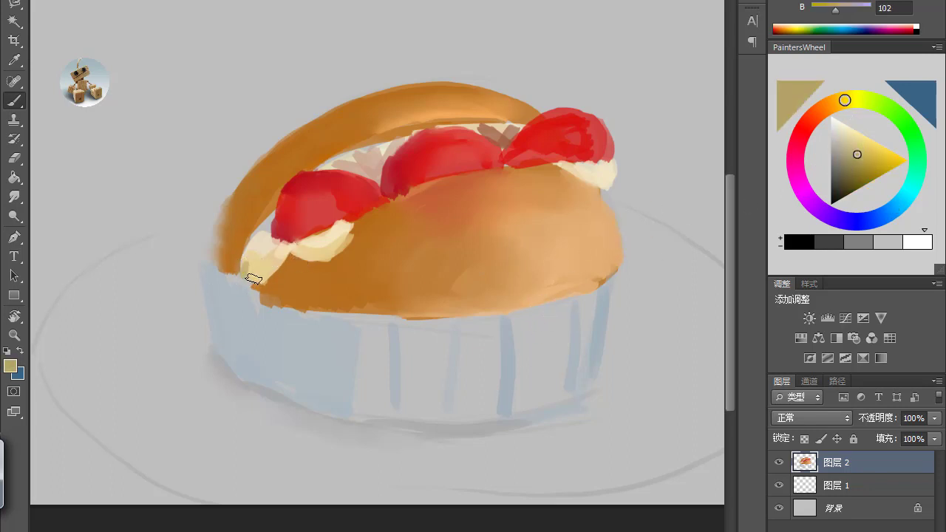
pyautogui.keyDown('alt'); pyautogui.click(276, 256); pyautogui.keyUp('alt')
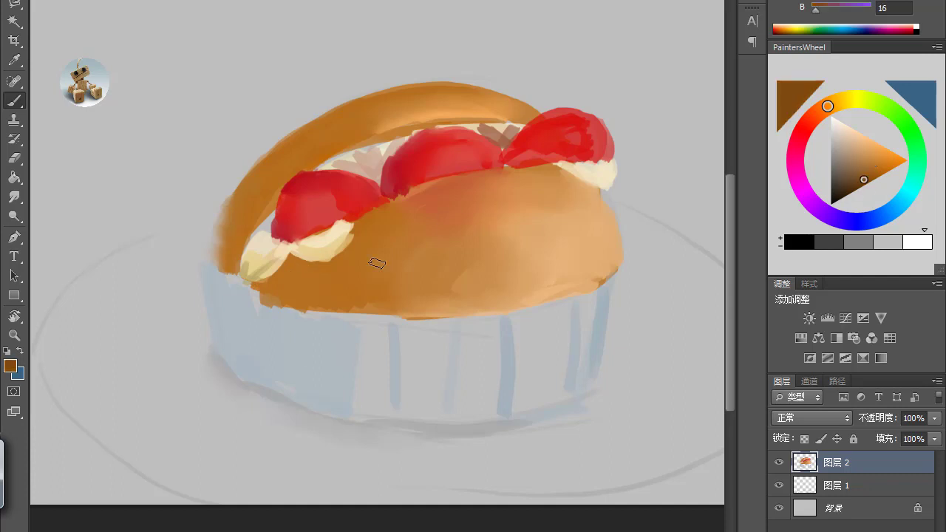
# Paint dark brown shadows under the cream and strawberries and in the gap between the left and middle strawberries.
pyautogui.moveTo(344, 242); pyautogui.dragTo(382, 211)
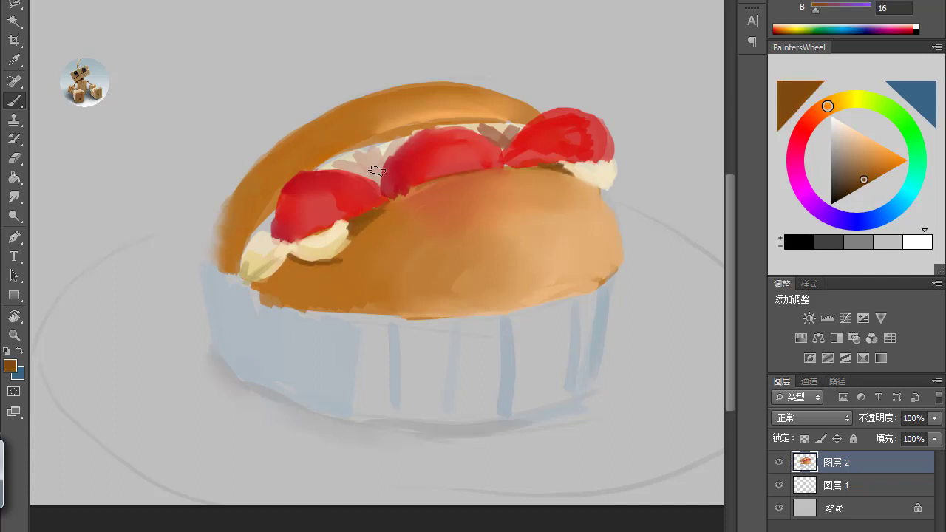
pyautogui.moveTo(355, 169); pyautogui.dragTo(383, 152)
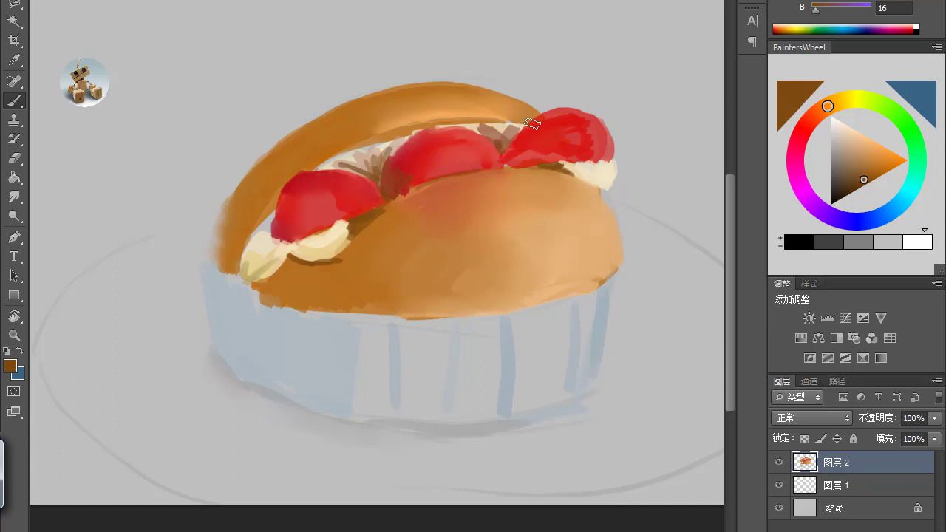
# Define the upper bun's inner rim with light peach and off-white cream strokes.
pyautogui.keyDown('alt'); pyautogui.click(515, 141); pyautogui.keyUp('alt')
pyautogui.click(866, 140)
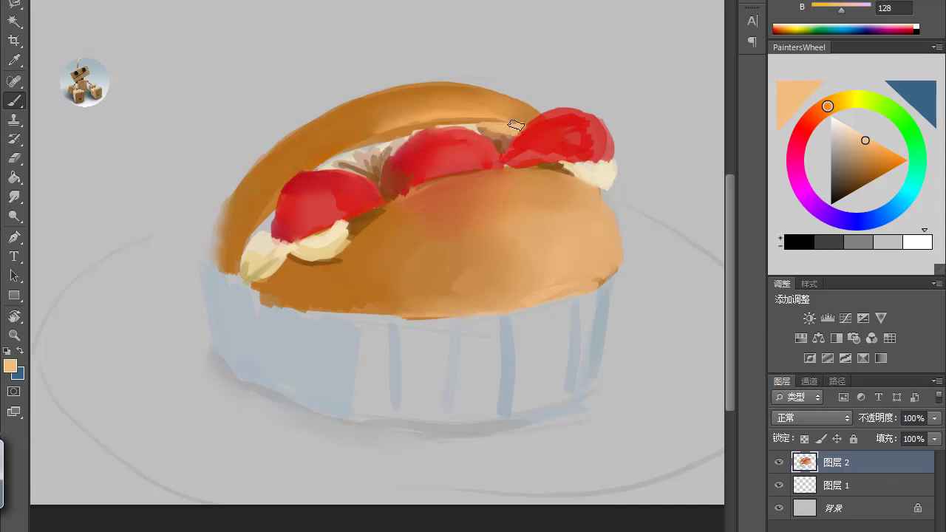
pyautogui.keyDown('alt'); pyautogui.click(467, 123); pyautogui.keyUp('alt')
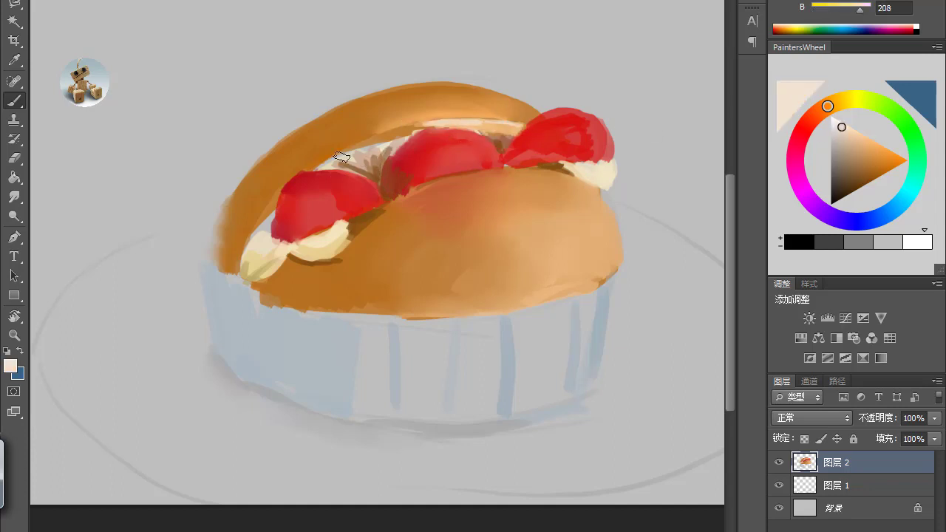
pyautogui.moveTo(341, 157); pyautogui.dragTo(366, 153)
# Darken the bun's inner edge beside the left strawberry with brown and reddish brown, and touch up the lower bun with peach.
pyautogui.keyDown('alt'); pyautogui.click(278, 189); pyautogui.keyUp('alt')
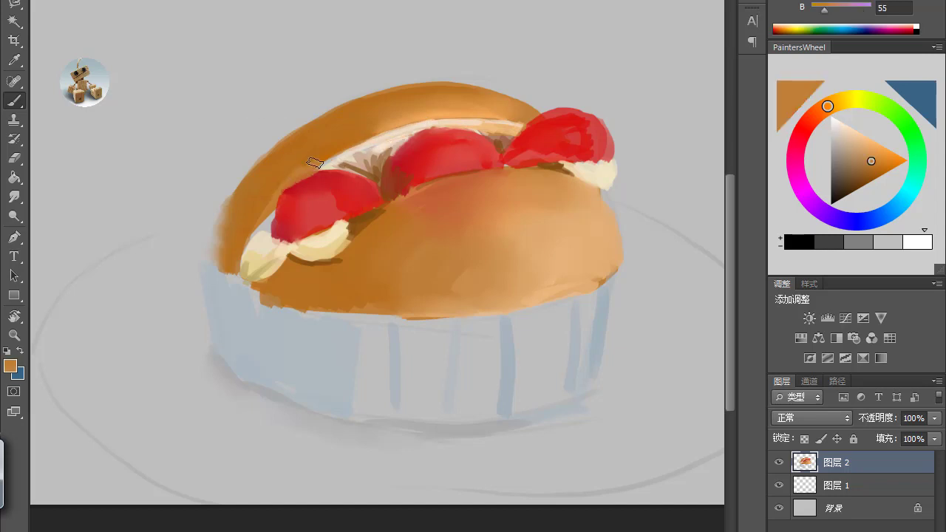
pyautogui.keyDown('alt'); pyautogui.click(284, 201); pyautogui.keyUp('alt')
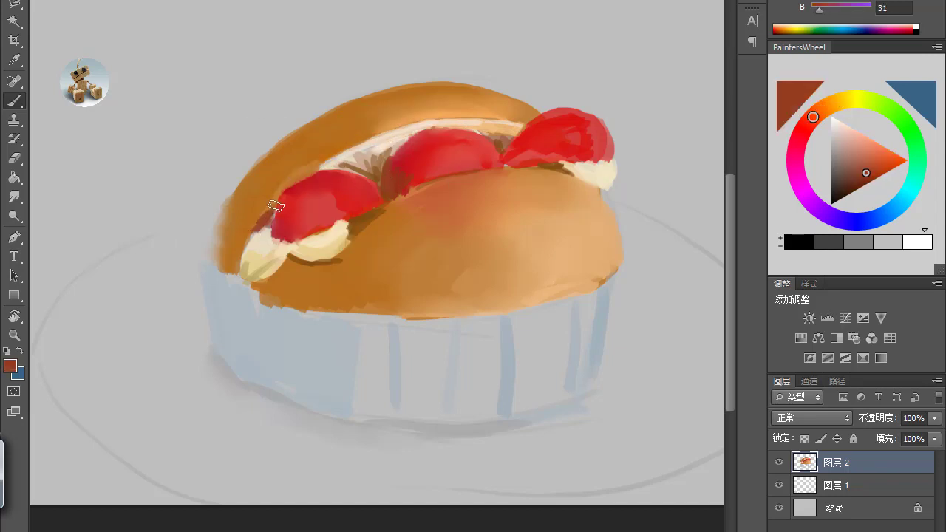
pyautogui.keyDown('alt'); pyautogui.click(579, 226); pyautogui.keyUp('alt')
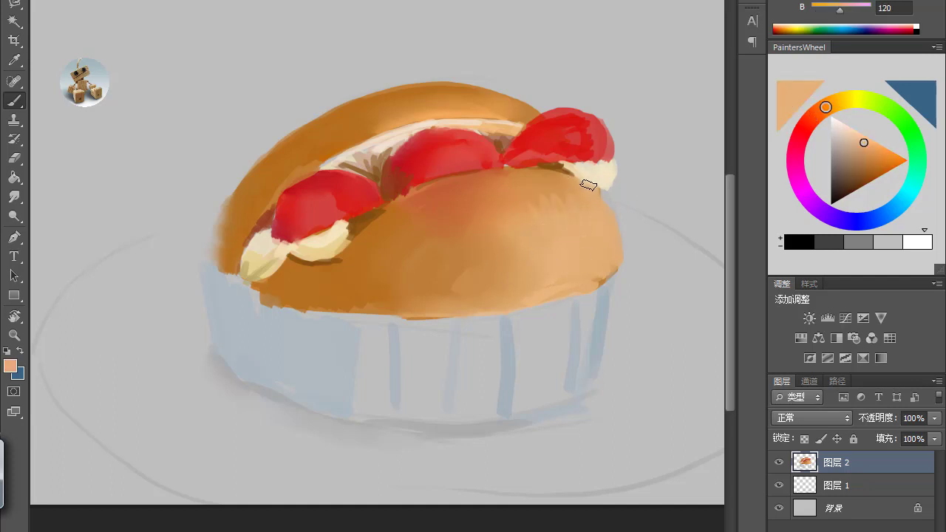
# Paint the middle strawberry's leafy calyx in medium green and add pale green highlights to its leaves.
pyautogui.moveTo(902, 202); pyautogui.dragTo(915, 177)
pyautogui.click(870, 161)
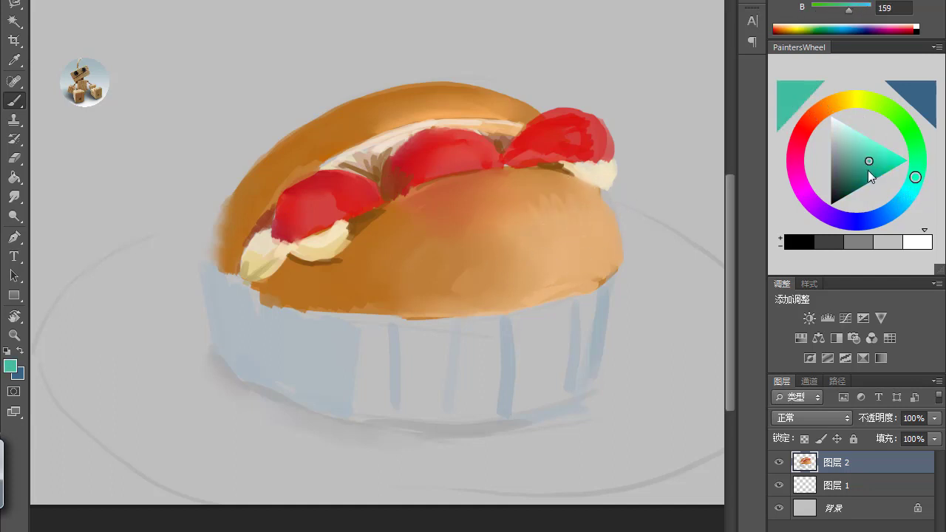
pyautogui.click(914, 137)
pyautogui.click(857, 157)
pyautogui.moveTo(455, 132); pyautogui.dragTo(471, 161)
pyautogui.moveTo(442, 156); pyautogui.dragTo(468, 163)
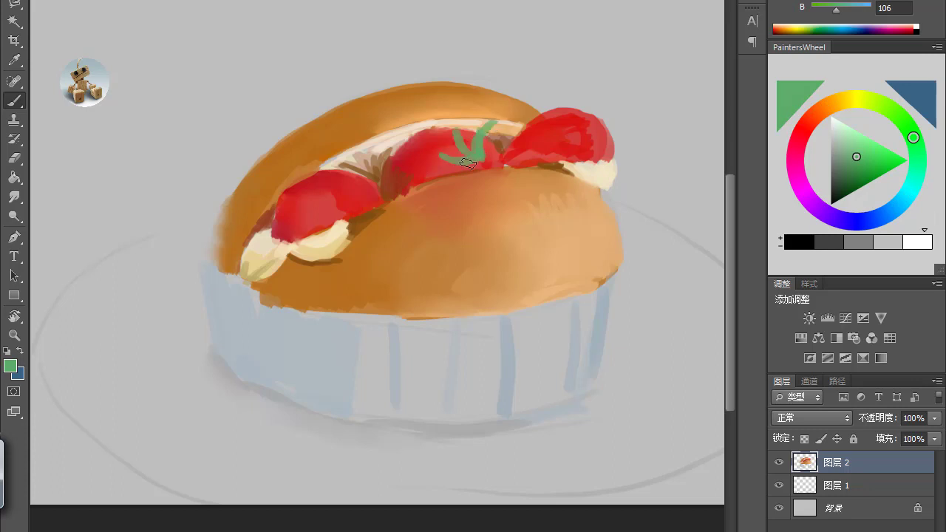
pyautogui.moveTo(520, 144)
pyautogui.mouseDown()
pyautogui.moveTo(493, 165)
pyautogui.moveTo(531, 145)
pyautogui.moveTo(479, 161)
pyautogui.moveTo(488, 162)
pyautogui.mouseUp()
pyautogui.click(843, 132)
pyautogui.click(844, 156)
pyautogui.click(843, 130)
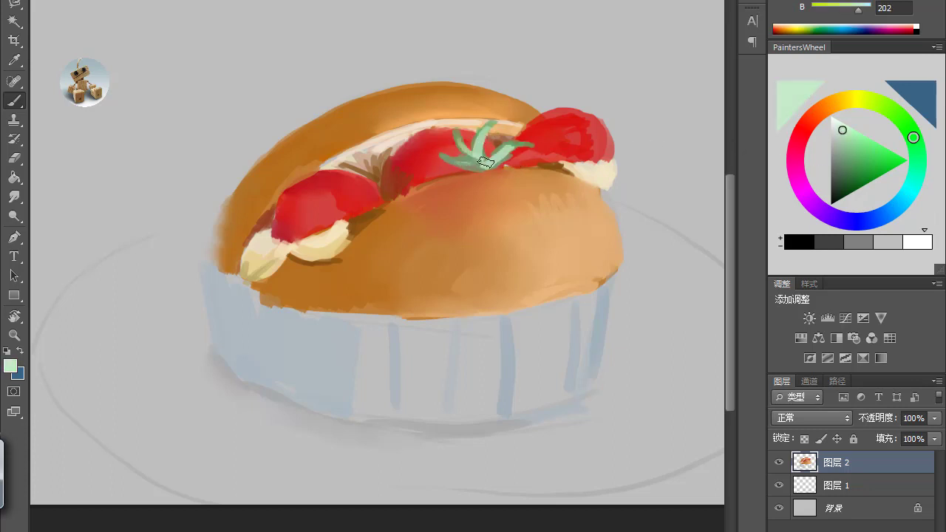
# Paint greyish pale green leaves on the right strawberry and dark green leaves on the left strawberry.
pyautogui.click(841, 142)
pyautogui.moveTo(601, 119); pyautogui.dragTo(605, 158)
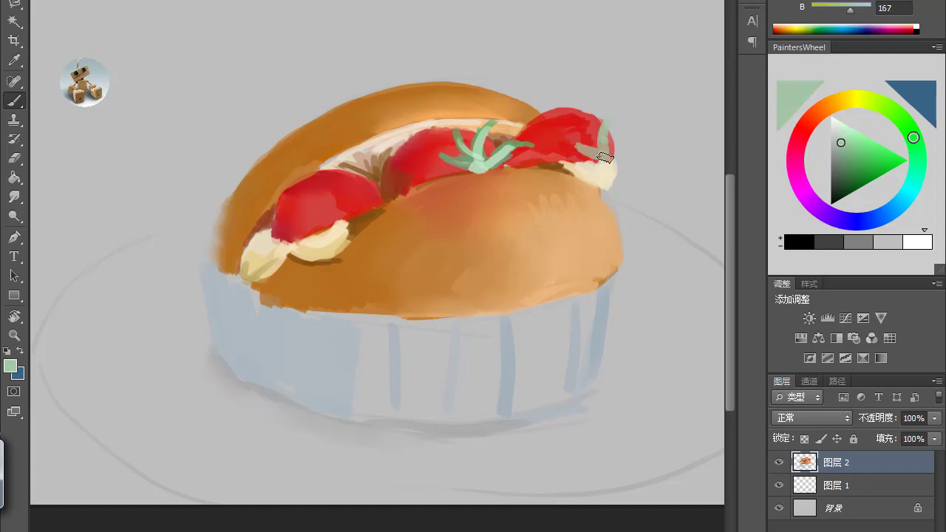
pyautogui.click(861, 175)
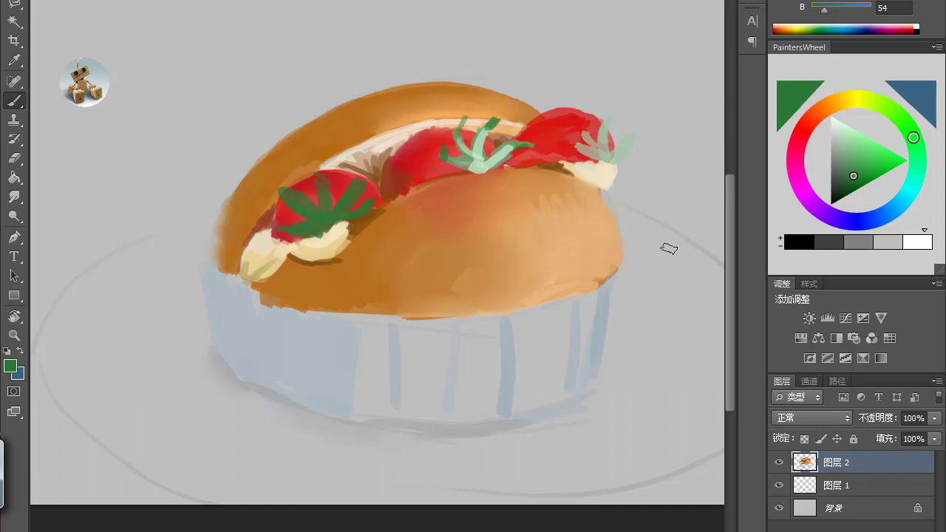
# Refine the lower bun's upper edge beneath the left and middle strawberries with sampled brown and reddish brown.
pyautogui.keyDown('alt'); pyautogui.click(369, 218); pyautogui.keyUp('alt')
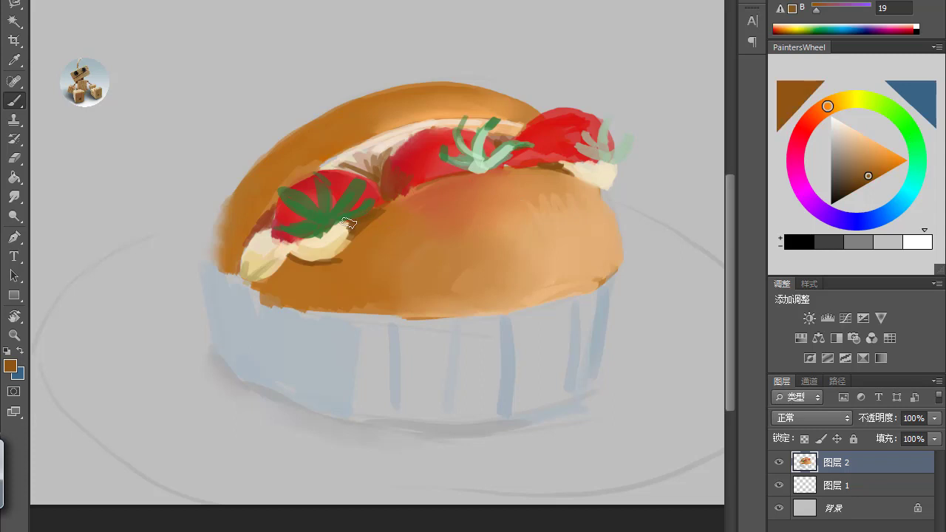
pyautogui.keyDown('alt'); pyautogui.click(392, 210); pyautogui.keyUp('alt')
pyautogui.keyDown('alt'); pyautogui.click(470, 173); pyautogui.keyUp('alt')
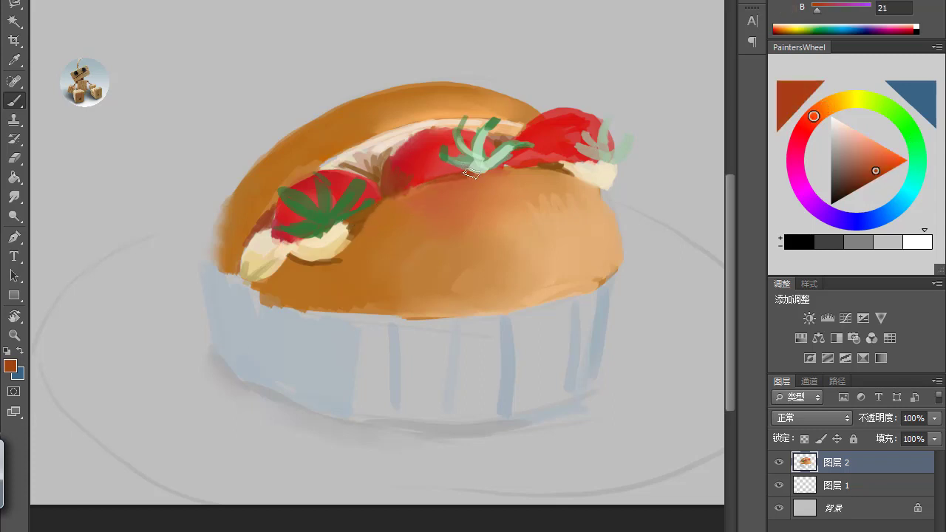
# Add reddish-brown strokes to the left part of the upper bun and smudge them along its inner side.
pyautogui.keyDown('alt'); pyautogui.click(413, 200); pyautogui.keyUp('alt')
pyautogui.moveTo(272, 157); pyautogui.dragTo(246, 198)
pyautogui.moveTo(288, 164); pyautogui.dragTo(249, 210)
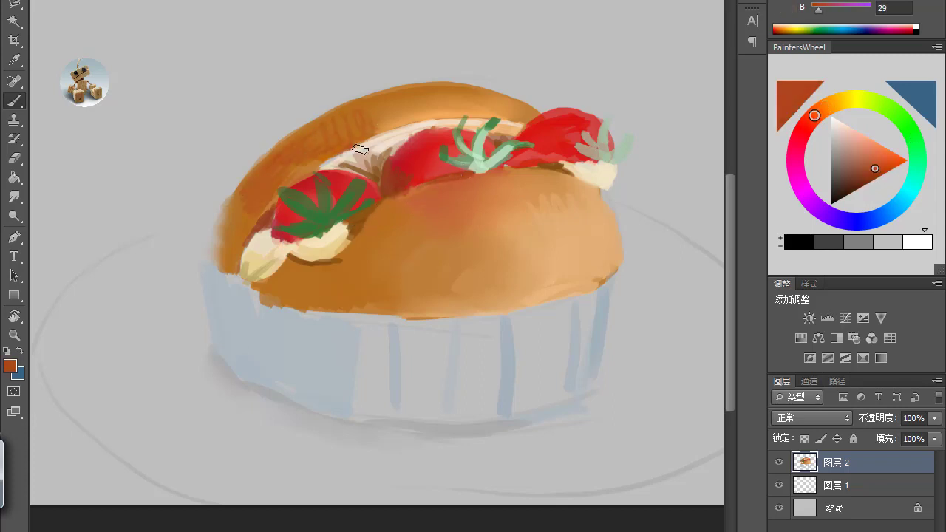
pyautogui.click(14, 196)
pyautogui.moveTo(357, 145)
pyautogui.mouseDown()
pyautogui.moveTo(306, 146)
pyautogui.moveTo(254, 222)
pyautogui.mouseUp()
pyautogui.moveTo(254, 222)
pyautogui.mouseDown()
pyautogui.moveTo(378, 112)
pyautogui.moveTo(517, 102)
pyautogui.mouseUp()
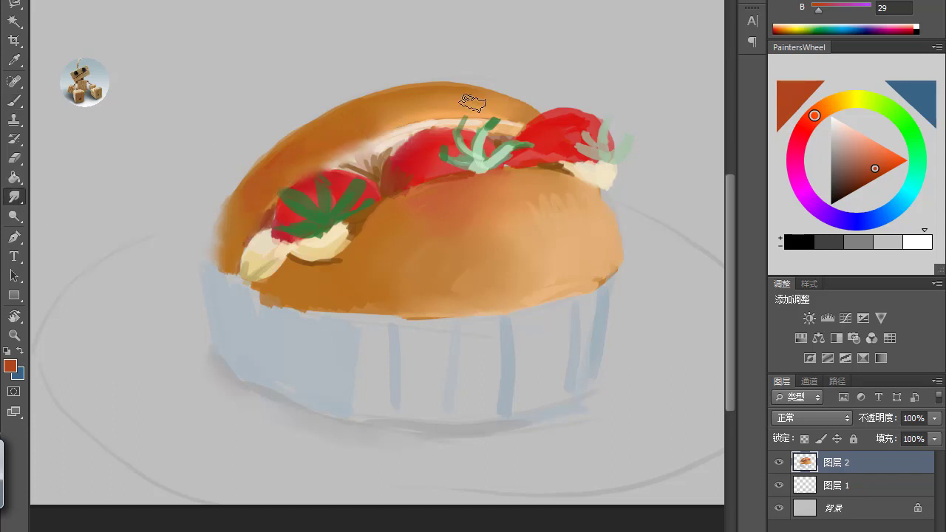
# Paint a zigzag lower edge along the lower bun where it meets the paper cup, using sampled orange-browns.
pyautogui.press('b')
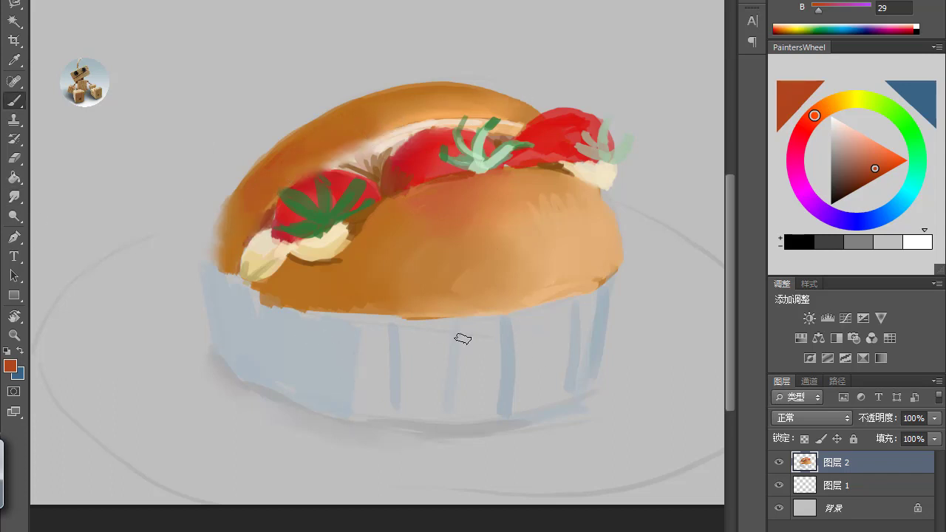
pyautogui.keyDown('alt'); pyautogui.click(404, 307); pyautogui.keyUp('alt')
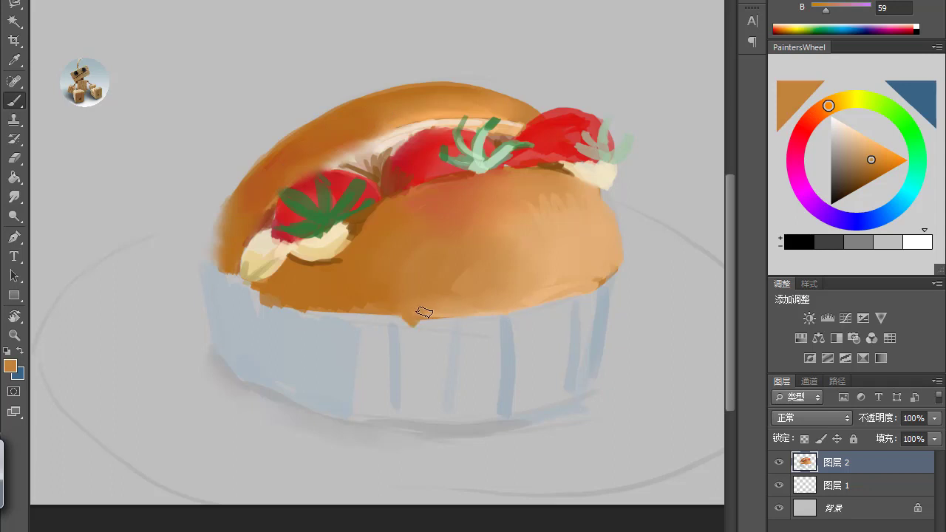
pyautogui.moveTo(424, 312)
pyautogui.mouseDown()
pyautogui.moveTo(491, 321)
pyautogui.moveTo(528, 292)
pyautogui.mouseUp()
pyautogui.keyDown('alt'); pyautogui.click(490, 321); pyautogui.keyUp('alt')
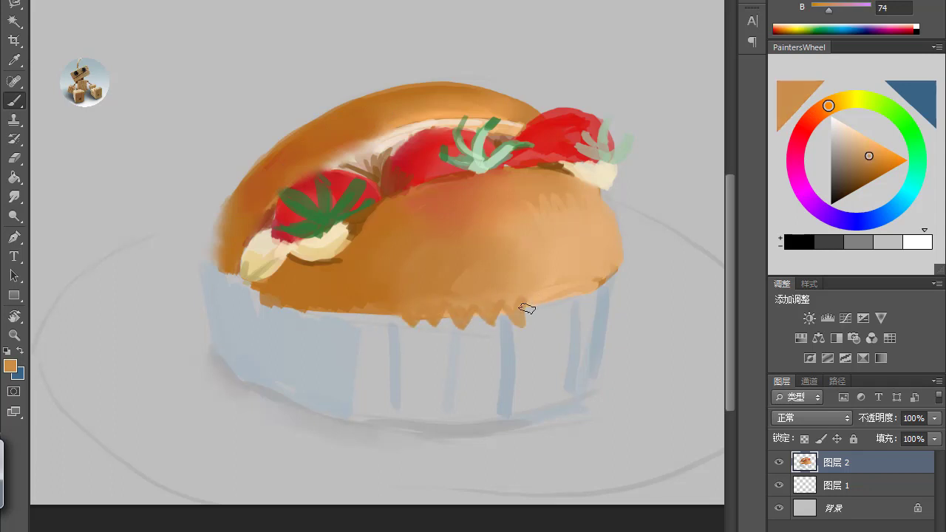
pyautogui.keyDown('alt'); pyautogui.click(563, 308); pyautogui.keyUp('alt')
pyautogui.keyDown('alt'); pyautogui.click(594, 284); pyautogui.keyUp('alt')
pyautogui.keyDown('alt'); pyautogui.click(610, 273); pyautogui.keyUp('alt')
pyautogui.moveTo(589, 290); pyautogui.dragTo(625, 275)
pyautogui.keyDown('alt'); pyautogui.click(399, 312); pyautogui.keyUp('alt')
pyautogui.moveTo(390, 316); pyautogui.dragTo(303, 298)
pyautogui.keyDown('alt'); pyautogui.click(343, 311); pyautogui.keyUp('alt')
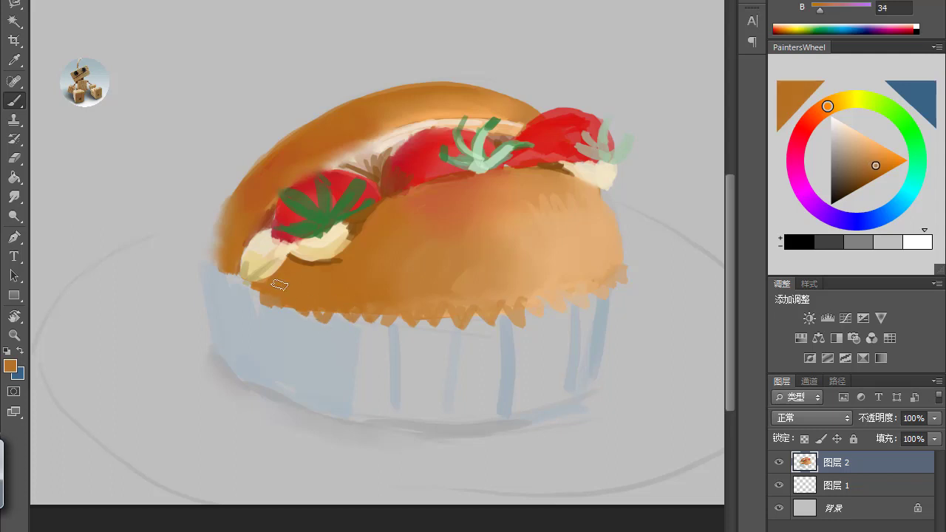
# Paint the cup's jagged left rim in light grey-blue and erase the cup's left side to make it narrower.
pyautogui.keyDown('alt'); pyautogui.click(269, 298); pyautogui.keyUp('alt')
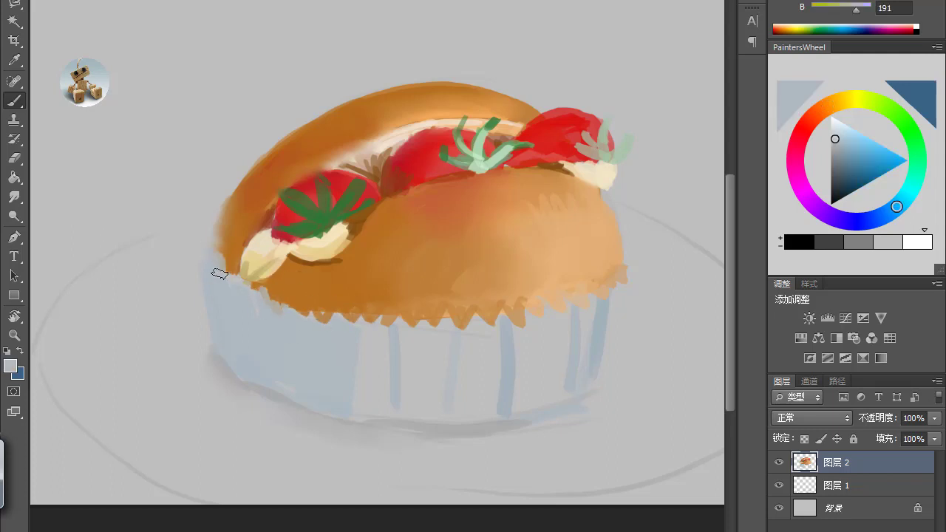
pyautogui.moveTo(219, 273); pyautogui.dragTo(304, 312)
pyautogui.press('e')
pyautogui.moveTo(205, 275)
pyautogui.mouseDown()
pyautogui.moveTo(199, 251)
pyautogui.moveTo(248, 348)
pyautogui.mouseUp()
pyautogui.press('b')
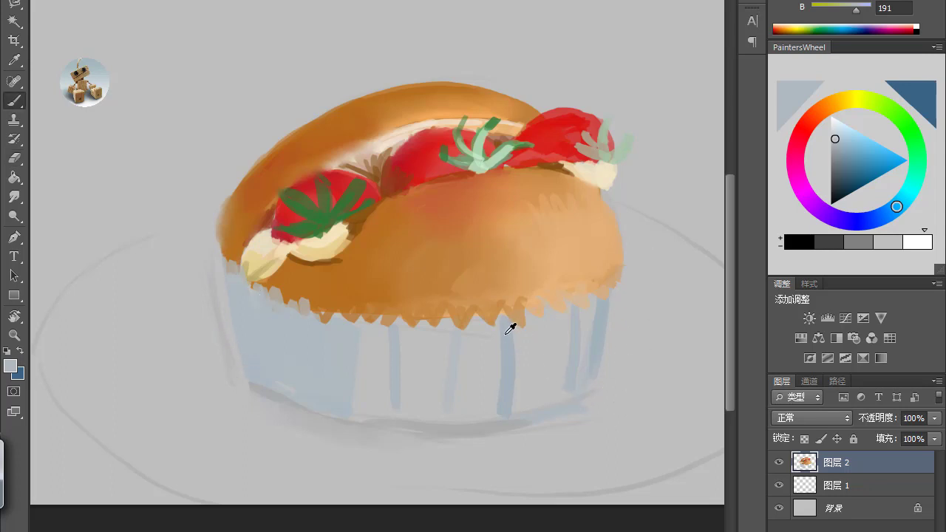
# Paint vertical blue-grey and light grey pleats across the middle and right part of the paper cup.
pyautogui.keyDown('alt'); pyautogui.click(511, 323); pyautogui.keyUp('alt')
pyautogui.moveTo(553, 310); pyautogui.dragTo(551, 391)
pyautogui.moveTo(485, 325); pyautogui.dragTo(481, 413)
pyautogui.moveTo(447, 325)
pyautogui.mouseDown()
pyautogui.moveTo(443, 397)
pyautogui.moveTo(425, 417)
pyautogui.mouseUp()
pyautogui.moveTo(403, 329)
pyautogui.mouseDown()
pyautogui.moveTo(401, 412)
pyautogui.moveTo(377, 412)
pyautogui.mouseUp()
pyautogui.keyDown('alt'); pyautogui.click(367, 376); pyautogui.keyUp('alt')
pyautogui.moveTo(347, 329); pyautogui.dragTo(344, 415)
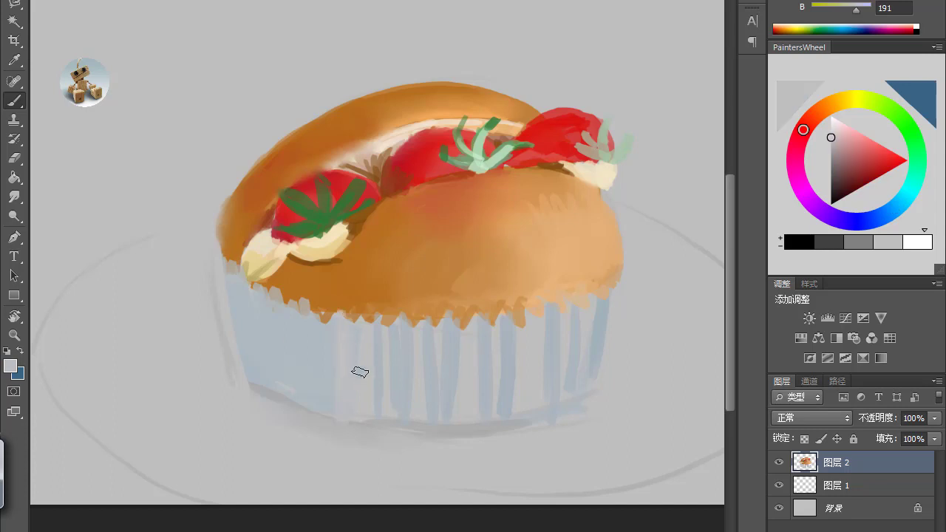
# Refine the cup's right-hand pleats and right edge with alternating sampled light grey and blue-grey strokes.
pyautogui.moveTo(511, 346); pyautogui.dragTo(508, 411)
pyautogui.keyDown('alt'); pyautogui.click(545, 349); pyautogui.keyUp('alt')
pyautogui.moveTo(538, 314); pyautogui.dragTo(538, 420)
pyautogui.keyDown('alt'); pyautogui.click(589, 351); pyautogui.keyUp('alt')
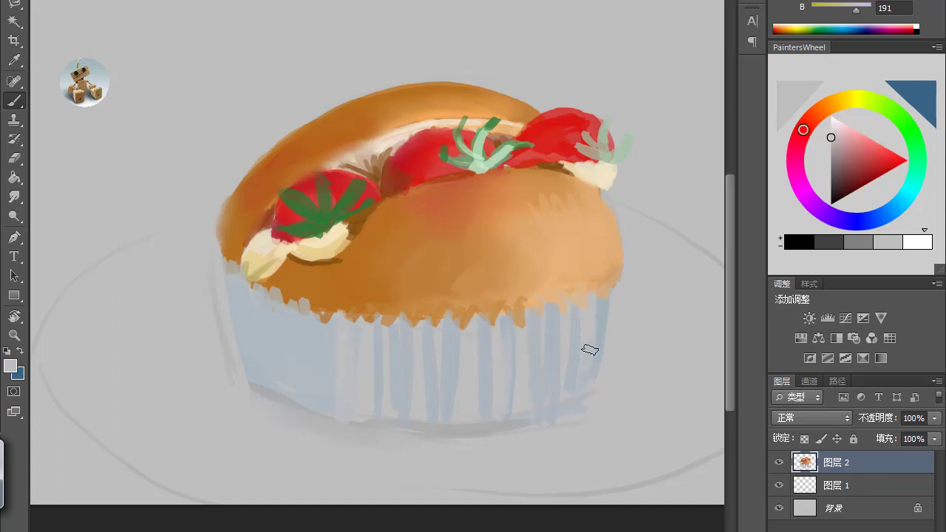
pyautogui.moveTo(606, 296); pyautogui.dragTo(601, 364)
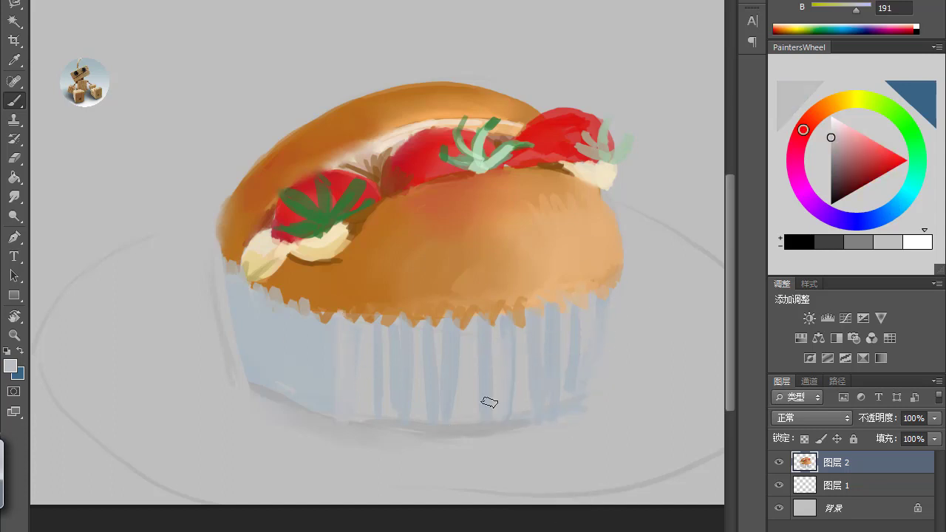
pyautogui.keyDown('alt'); pyautogui.click(450, 349); pyautogui.keyUp('alt')
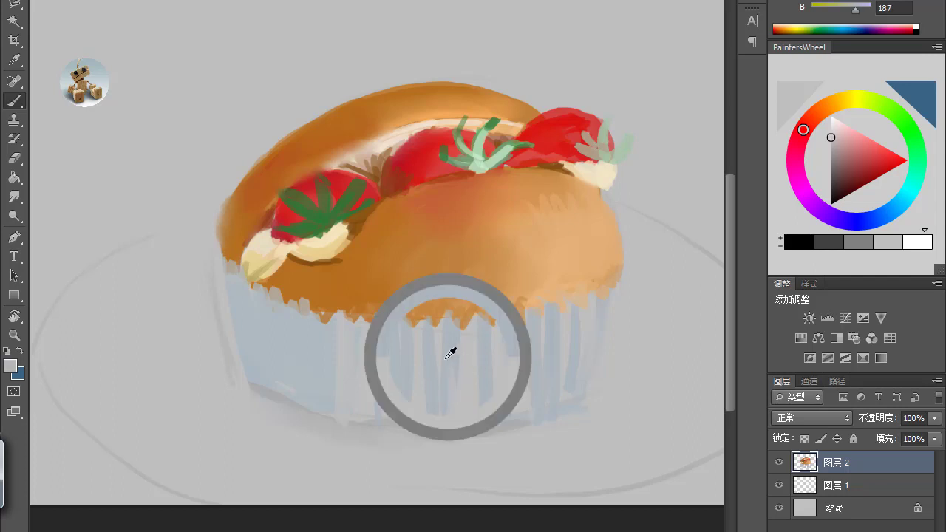
pyautogui.moveTo(548, 319); pyautogui.dragTo(547, 403)
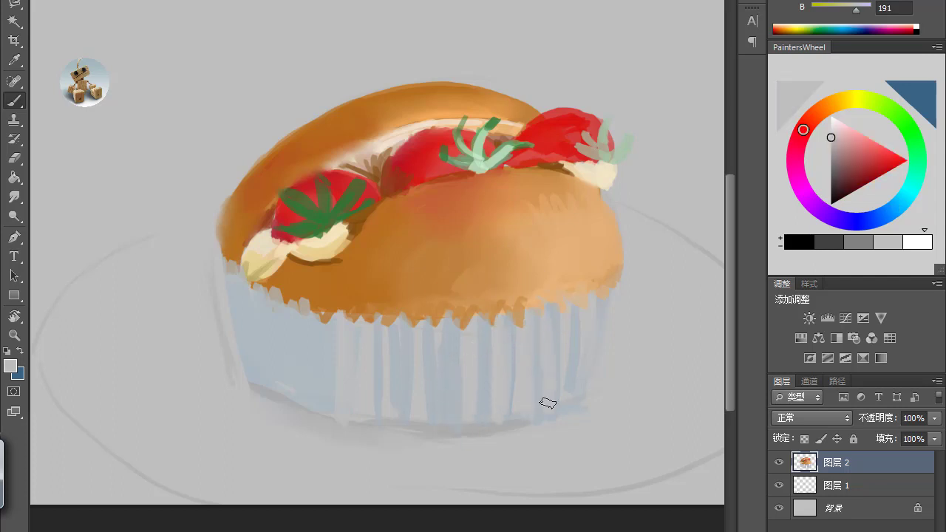
# Paint darker grey-blue pleats on the cup's left side and erase the grey shadow along its base.
pyautogui.keyDown('alt'); pyautogui.click(340, 347); pyautogui.keyUp('alt')
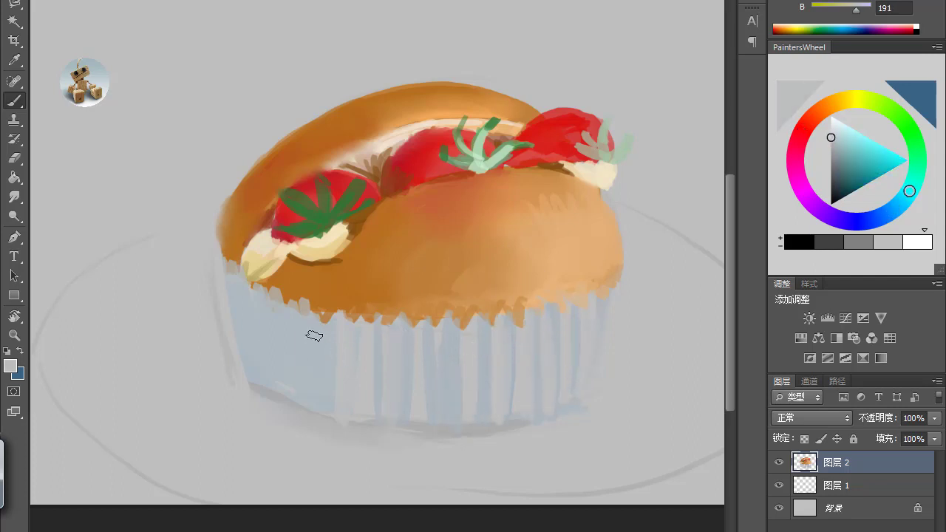
pyautogui.click(840, 149)
pyautogui.moveTo(283, 309); pyautogui.dragTo(297, 400)
pyautogui.moveTo(266, 298)
pyautogui.mouseDown()
pyautogui.moveTo(280, 391)
pyautogui.moveTo(260, 385)
pyautogui.mouseUp()
pyautogui.moveTo(228, 271)
pyautogui.mouseDown()
pyautogui.moveTo(256, 399)
pyautogui.moveTo(337, 427)
pyautogui.moveTo(549, 437)
pyautogui.mouseUp()
pyautogui.press('e')
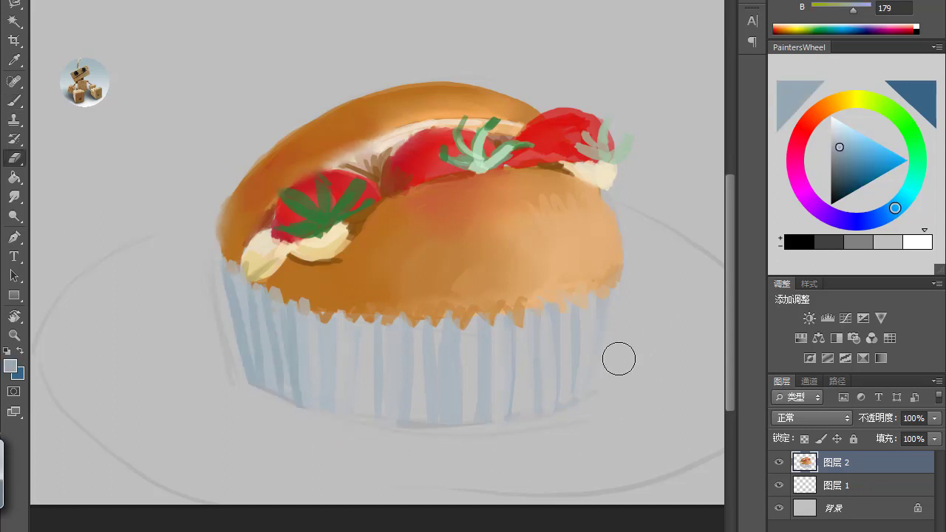
# Outline the paper cup's zigzag rim in darker grey and lighten its outer side edges with pale blue.
pyautogui.press('b')
pyautogui.keyDown('alt'); pyautogui.click(284, 301); pyautogui.keyUp('alt')
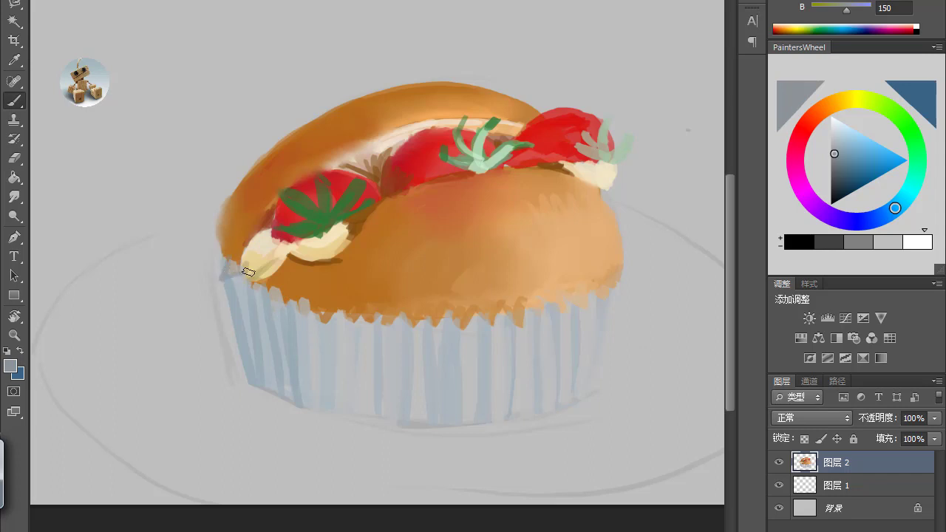
pyautogui.moveTo(437, 332)
pyautogui.mouseDown()
pyautogui.moveTo(539, 314)
pyautogui.moveTo(627, 283)
pyautogui.mouseUp()
pyautogui.keyDown('alt'); pyautogui.click(612, 326); pyautogui.keyUp('alt')
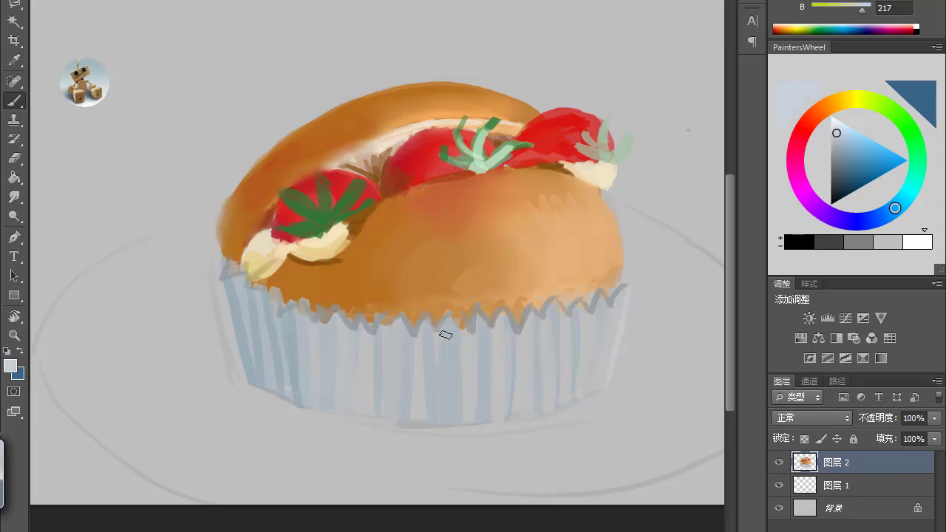
# Touch up the lower bun's edges with orange and brown, and reshape the left cream dollops with yellow cream and off-white.
pyautogui.keyDown('alt'); pyautogui.click(344, 303); pyautogui.keyUp('alt')
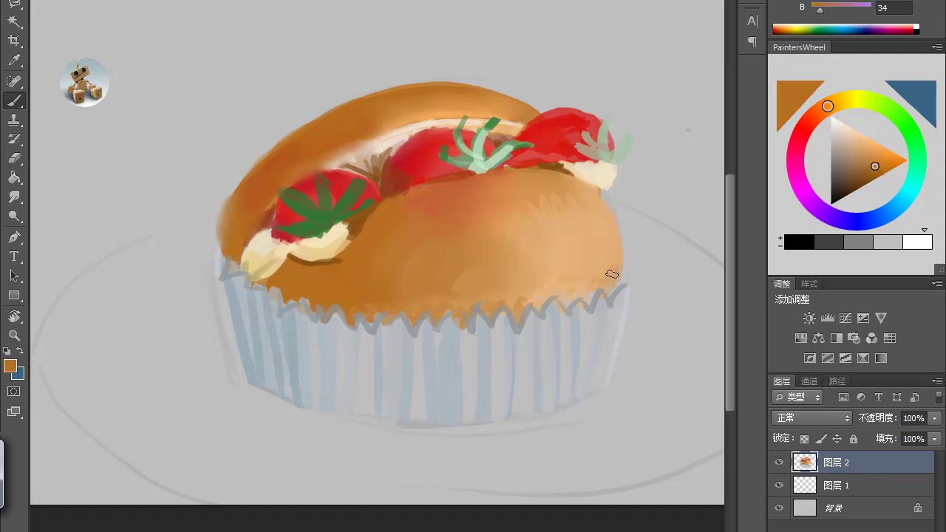
pyautogui.keyDown('alt'); pyautogui.click(283, 306); pyautogui.keyUp('alt')
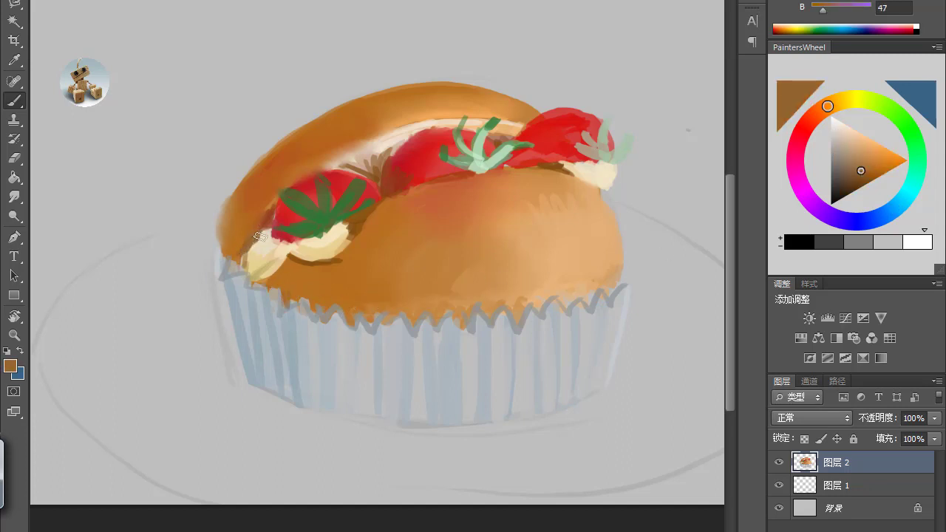
pyautogui.keyDown('alt'); pyautogui.click(312, 242); pyautogui.keyUp('alt')
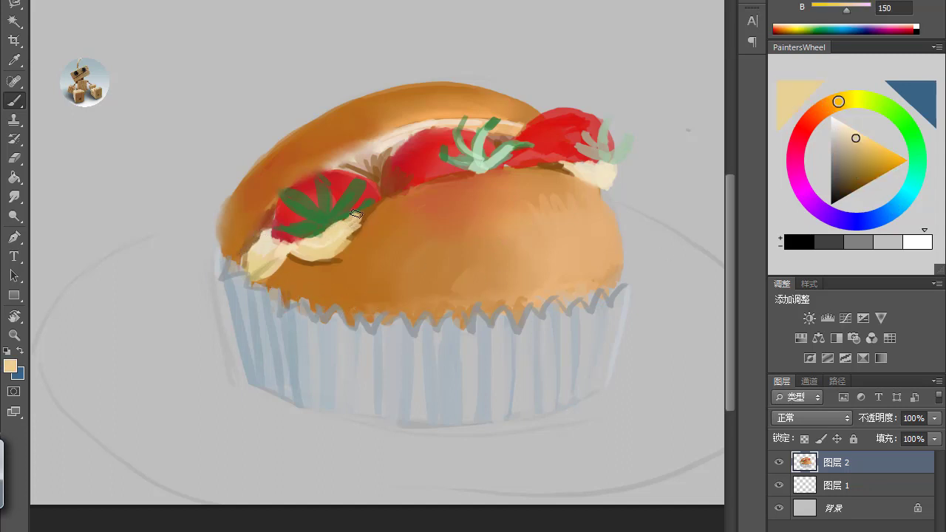
pyautogui.keyDown('alt'); pyautogui.click(365, 222); pyautogui.keyUp('alt')
pyautogui.moveTo(363, 216); pyautogui.dragTo(339, 258)
pyautogui.keyDown('alt'); pyautogui.click(347, 248); pyautogui.keyUp('alt')
pyautogui.keyDown('alt'); pyautogui.click(332, 269); pyautogui.keyUp('alt')
pyautogui.click(836, 127)
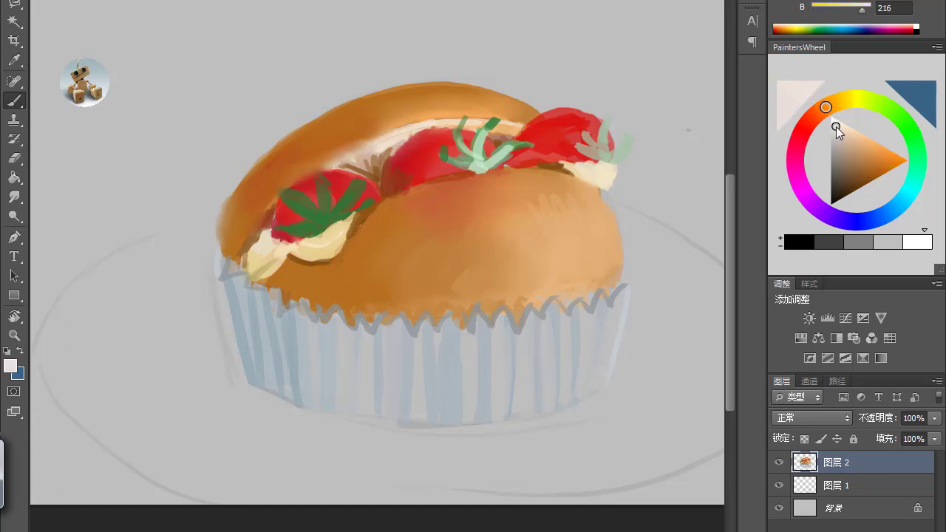
# Shade the shadowed left side of the left strawberry with dark purple and blend it with sampled maroon.
pyautogui.keyDown('alt'); pyautogui.click(355, 196); pyautogui.keyUp('alt')
pyautogui.click(838, 183)
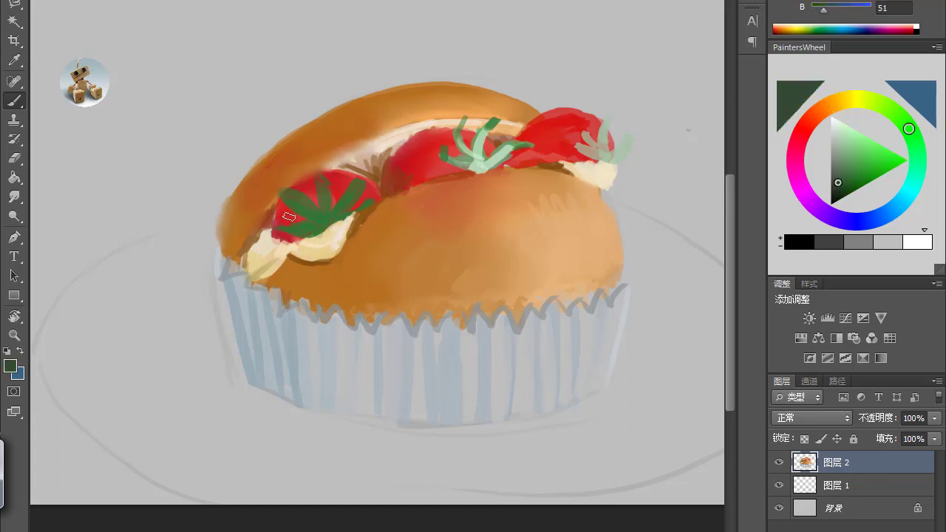
pyautogui.click(815, 206)
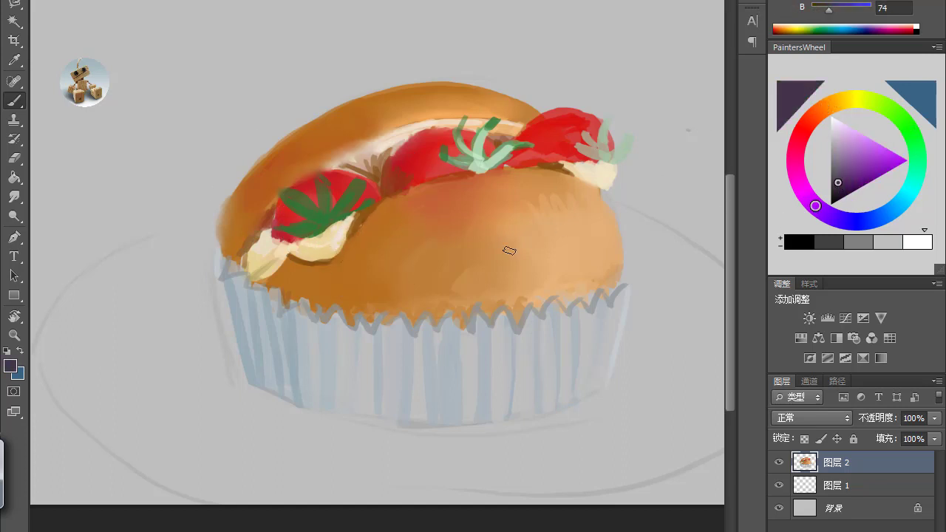
pyautogui.keyDown('alt'); pyautogui.click(281, 217); pyautogui.keyUp('alt')
pyautogui.keyDown('alt'); pyautogui.click(303, 226); pyautogui.keyUp('alt')
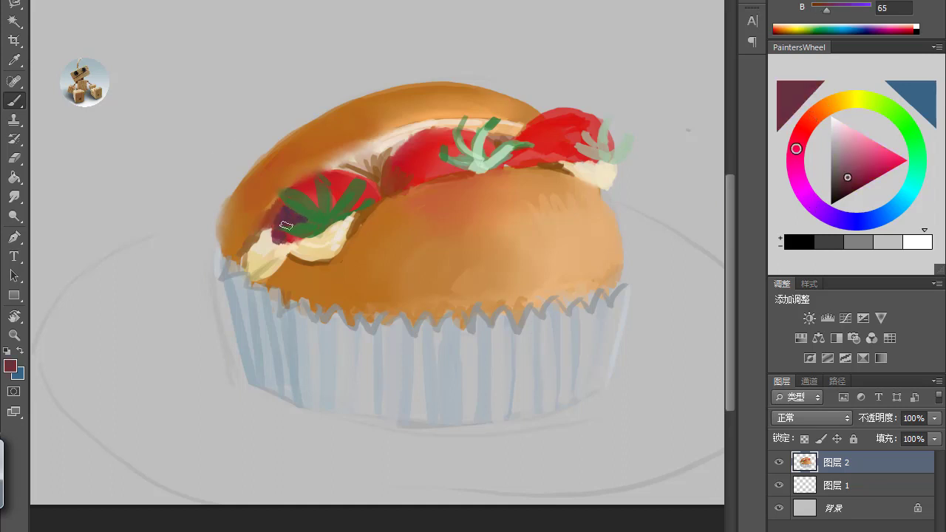
pyautogui.keyDown('alt'); pyautogui.click(279, 235); pyautogui.keyUp('alt')
pyautogui.keyDown('alt'); pyautogui.click(284, 218); pyautogui.keyUp('alt')
pyautogui.moveTo(281, 204); pyautogui.dragTo(274, 224)
# Add crimson to the top of the left strawberry and salmon-pink highlights between its leaves.
pyautogui.keyDown('alt'); pyautogui.click(304, 185); pyautogui.keyUp('alt')
pyautogui.keyDown('alt'); pyautogui.click(309, 180); pyautogui.keyUp('alt')
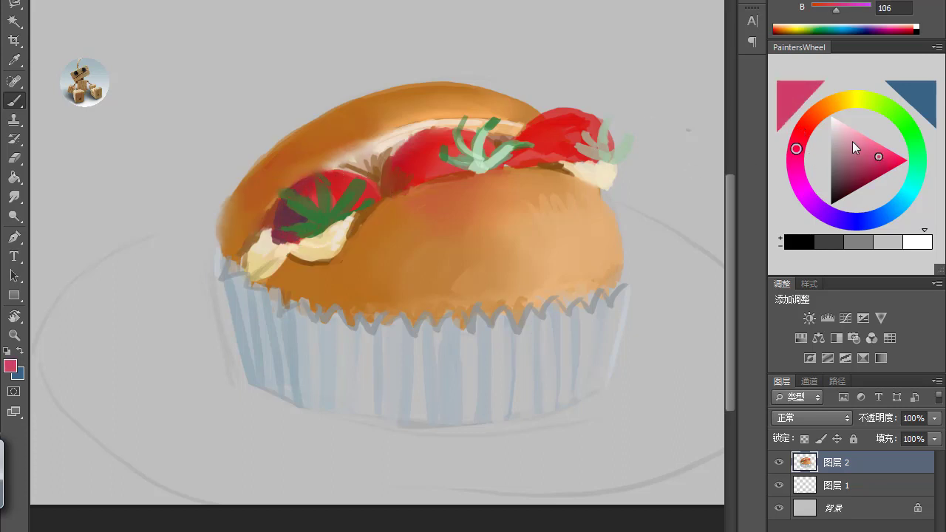
pyautogui.keyDown('alt'); pyautogui.click(362, 179); pyautogui.keyUp('alt')
pyautogui.moveTo(342, 172); pyautogui.dragTo(349, 181)
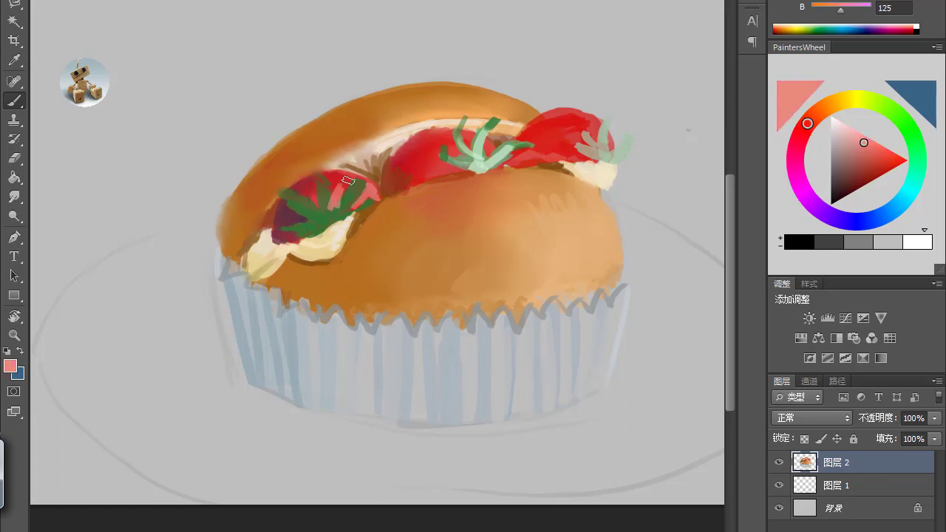
# Touch up the middle and right strawberries with sampled salmon-pink and red tones along their edges and upper surfaces.
pyautogui.moveTo(411, 189)
pyautogui.mouseDown()
pyautogui.moveTo(448, 160)
pyautogui.moveTo(404, 189)
pyautogui.mouseUp()
pyautogui.keyDown('alt'); pyautogui.click(449, 160); pyautogui.keyUp('alt')
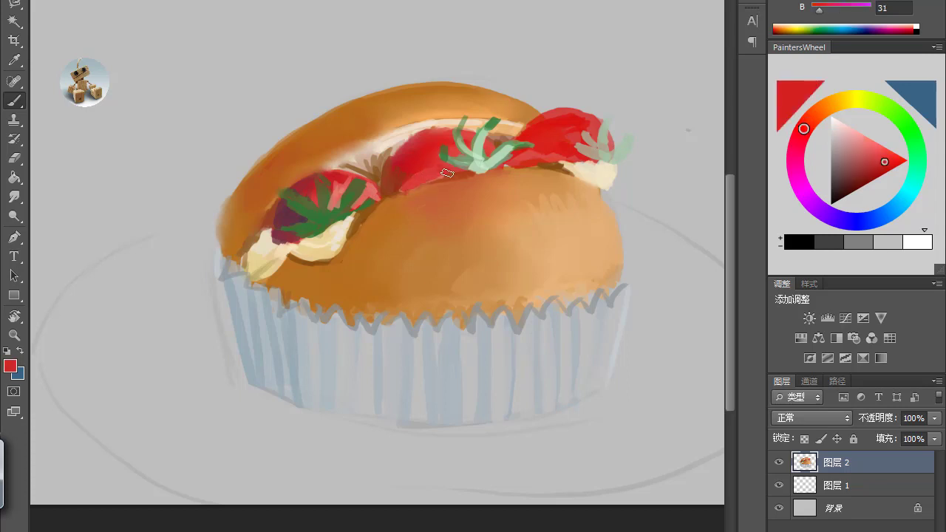
pyautogui.keyDown('alt'); pyautogui.click(410, 186); pyautogui.keyUp('alt')
pyautogui.keyDown('alt'); pyautogui.click(561, 122); pyautogui.keyUp('alt')
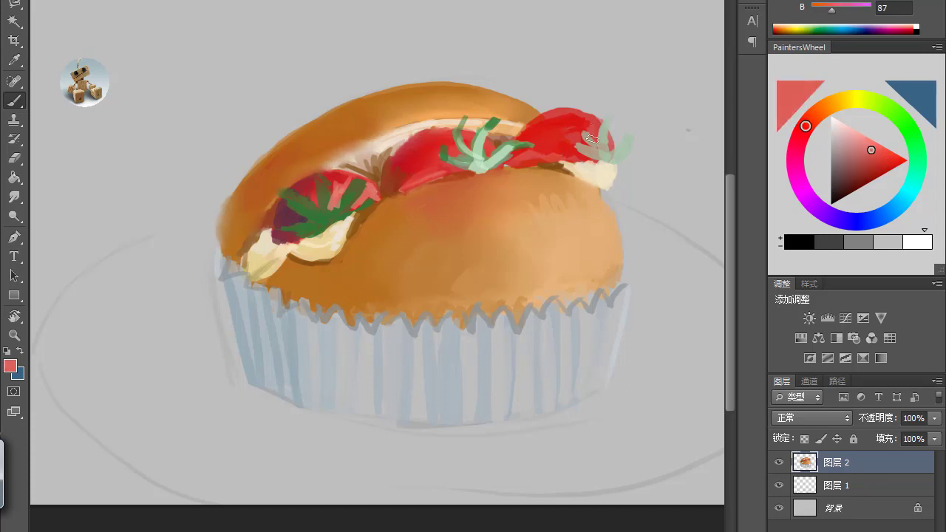
pyautogui.keyDown('alt'); pyautogui.click(524, 130); pyautogui.keyUp('alt')
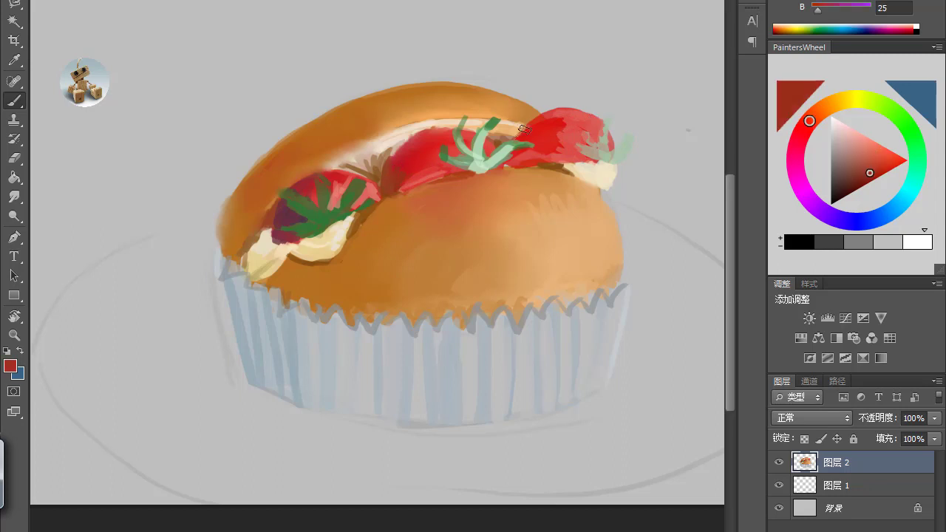
pyautogui.keyDown('alt'); pyautogui.click(514, 162); pyautogui.keyUp('alt')
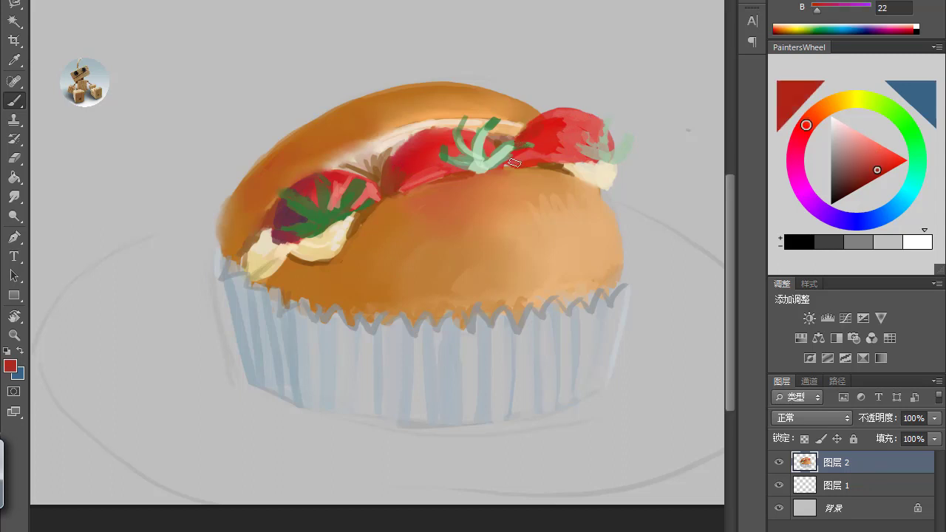
pyautogui.keyDown('alt'); pyautogui.click(550, 130); pyautogui.keyUp('alt')
pyautogui.moveTo(557, 121); pyautogui.dragTo(536, 135)
# Work sampled brown and beige into the filling between the strawberries and line the top bun's inner rim with light peach.
pyautogui.keyDown('alt'); pyautogui.click(381, 152); pyautogui.keyUp('alt')
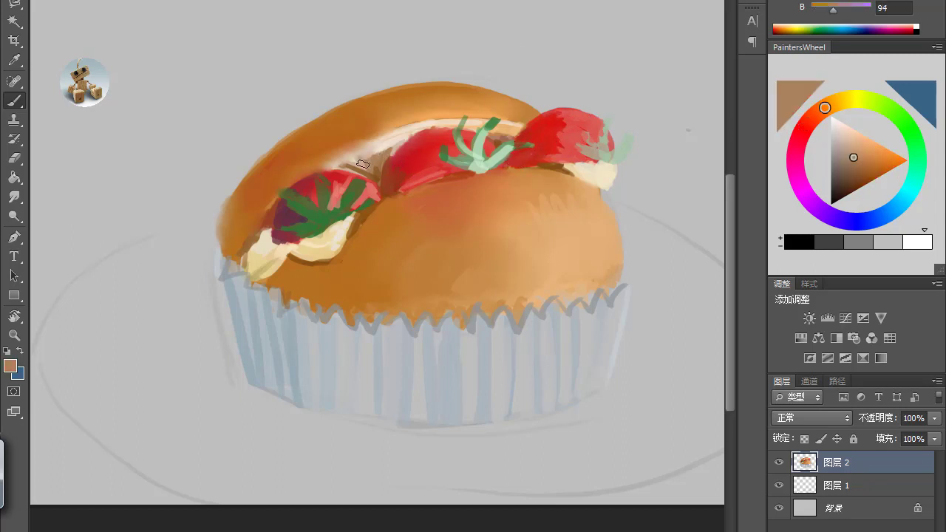
pyautogui.keyDown('alt'); pyautogui.click(378, 176); pyautogui.keyUp('alt')
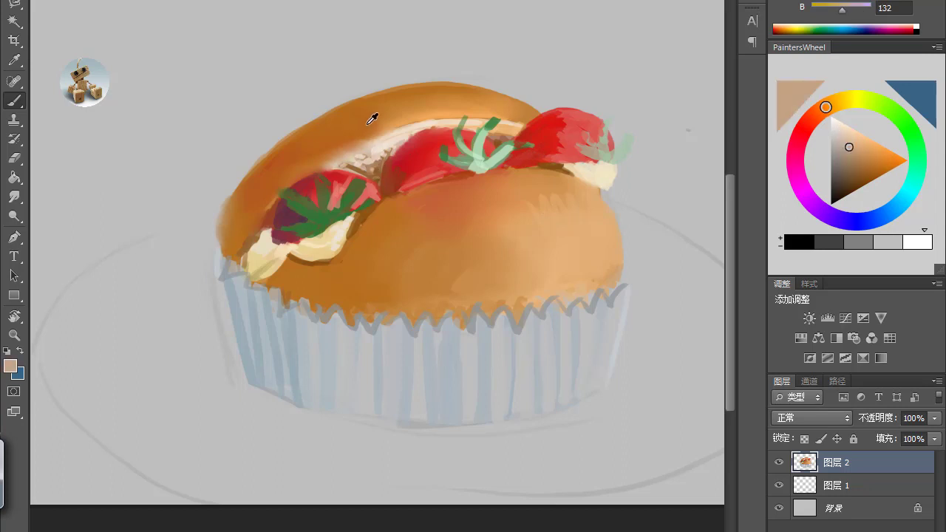
pyautogui.keyDown('alt'); pyautogui.click(342, 150); pyautogui.keyUp('alt')
pyautogui.click(860, 141)
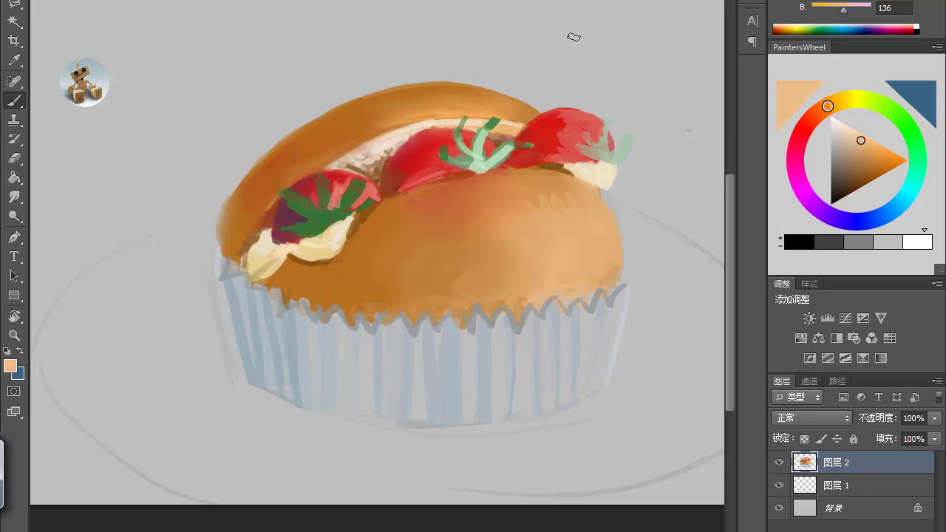
pyautogui.moveTo(343, 161); pyautogui.dragTo(415, 122)
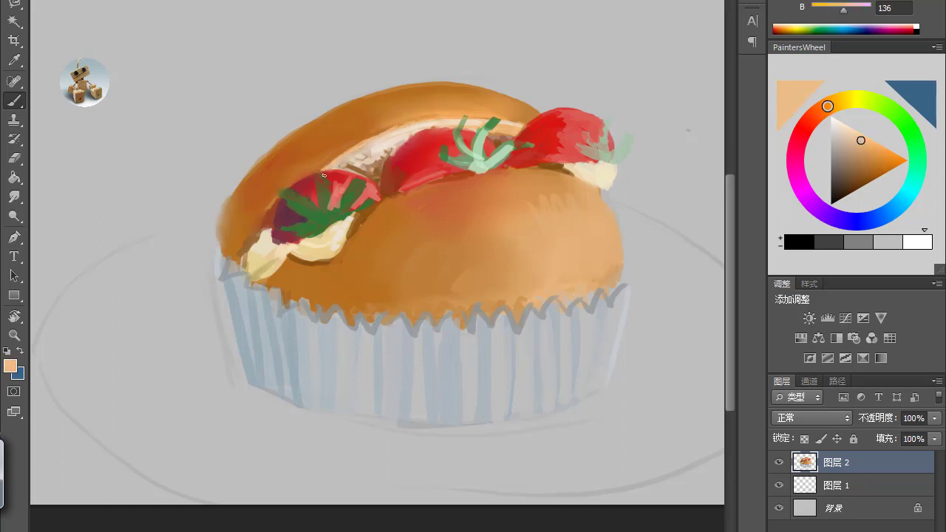
# Paint light orange highlights on the upper right of the lower bun and smudge them into the surface.
pyautogui.keyDown('alt'); pyautogui.click(573, 228); pyautogui.keyUp('alt')
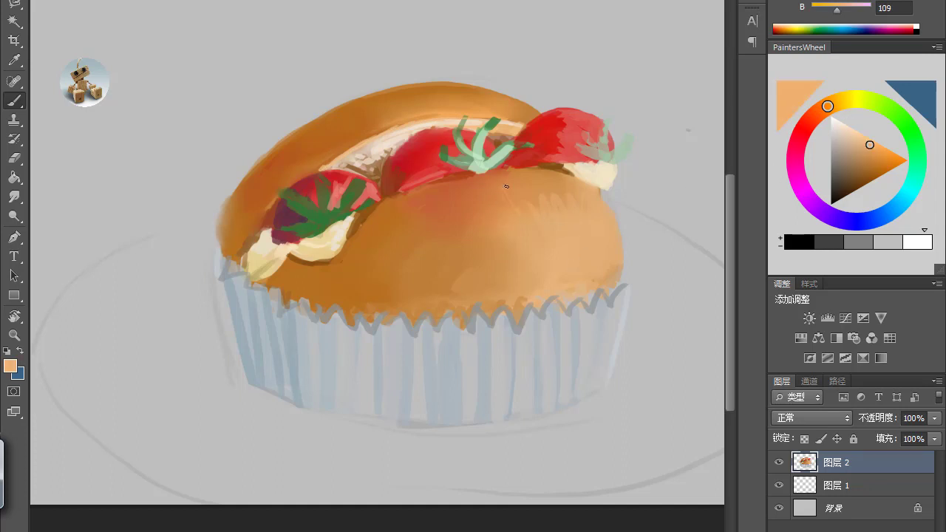
pyautogui.moveTo(498, 199)
pyautogui.mouseDown()
pyautogui.moveTo(543, 189)
pyautogui.moveTo(537, 230)
pyautogui.mouseUp()
pyautogui.click(14, 196)
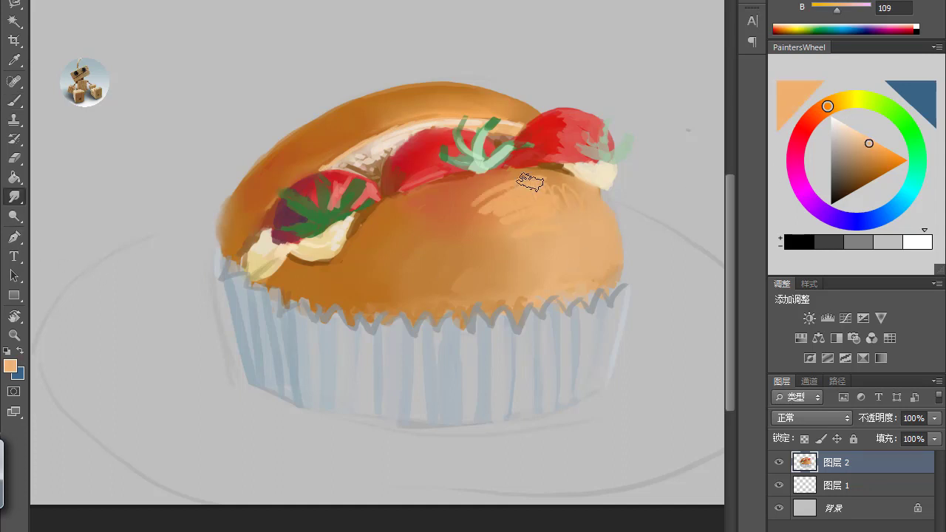
pyautogui.moveTo(530, 183)
pyautogui.mouseDown()
pyautogui.moveTo(575, 187)
pyautogui.moveTo(562, 197)
pyautogui.mouseUp()
pyautogui.press('b')
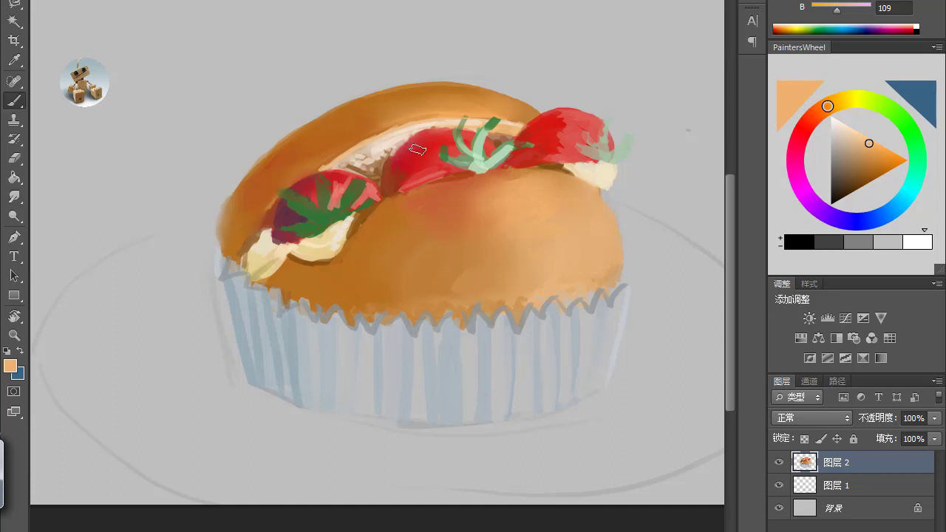
# Smudge the right strawberry's red tones and soften the top bun's upper edge.
pyautogui.click(14, 197)
pyautogui.moveTo(606, 116)
pyautogui.mouseDown()
pyautogui.moveTo(557, 120)
pyautogui.moveTo(542, 137)
pyautogui.mouseUp()
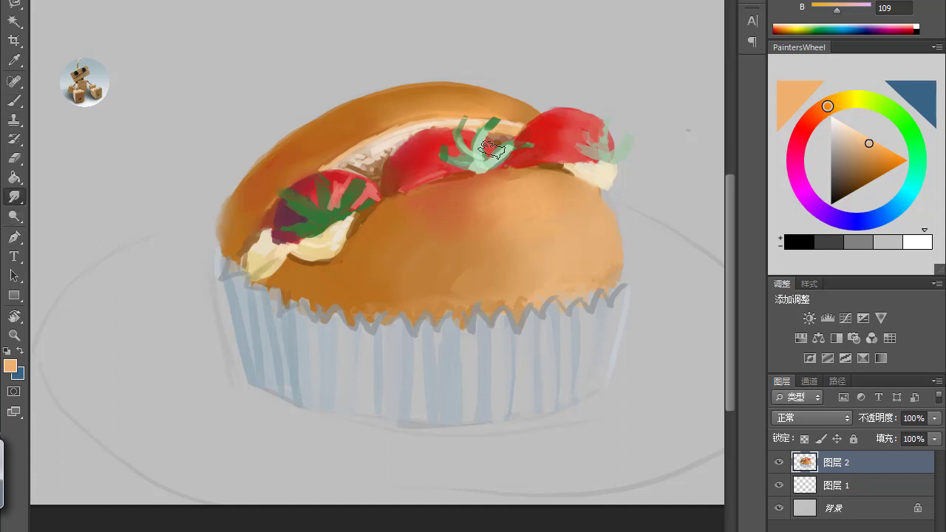
pyautogui.moveTo(457, 69); pyautogui.dragTo(484, 81)
# Paint off-white highlights on the paper cup's central rim and on the pleats right of centre.
pyautogui.moveTo(584, 461); pyautogui.dragTo(510, 446)
pyautogui.click(836, 125)
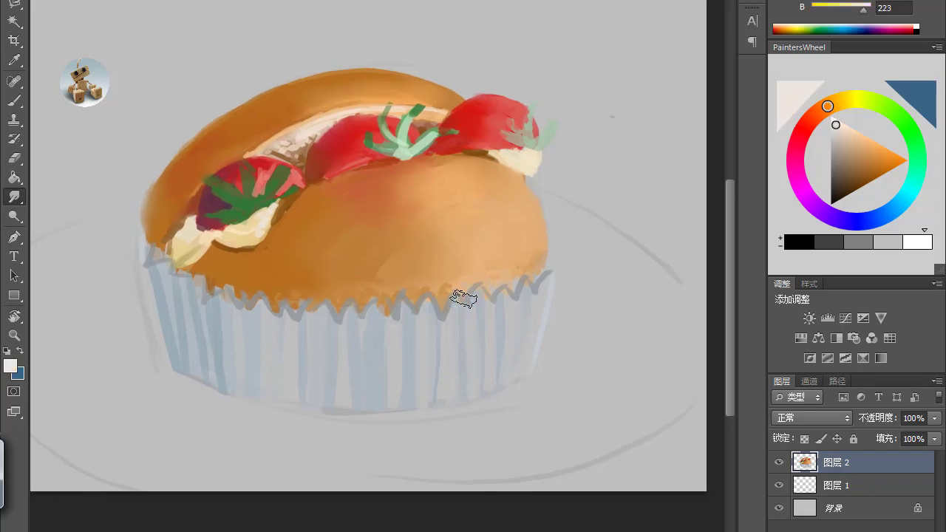
pyautogui.press('b')
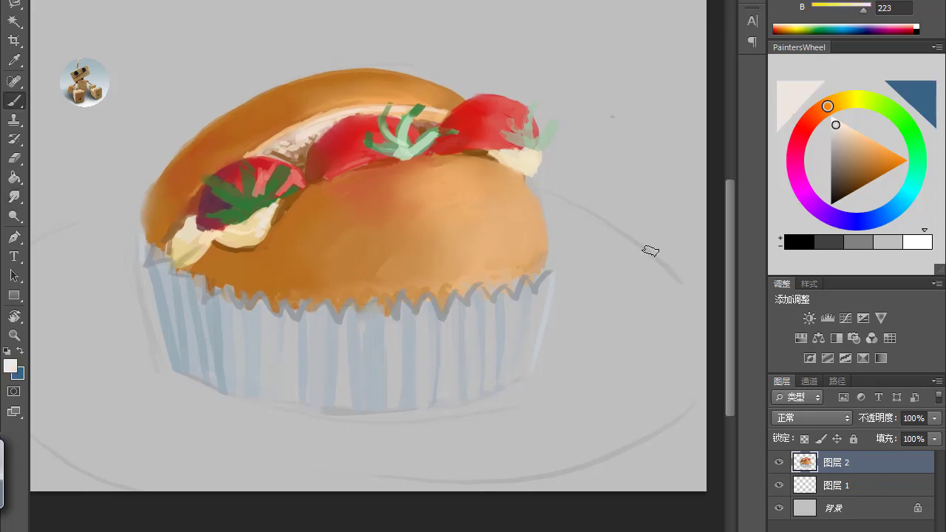
pyautogui.keyDown('alt'); pyautogui.click(384, 314); pyautogui.keyUp('alt')
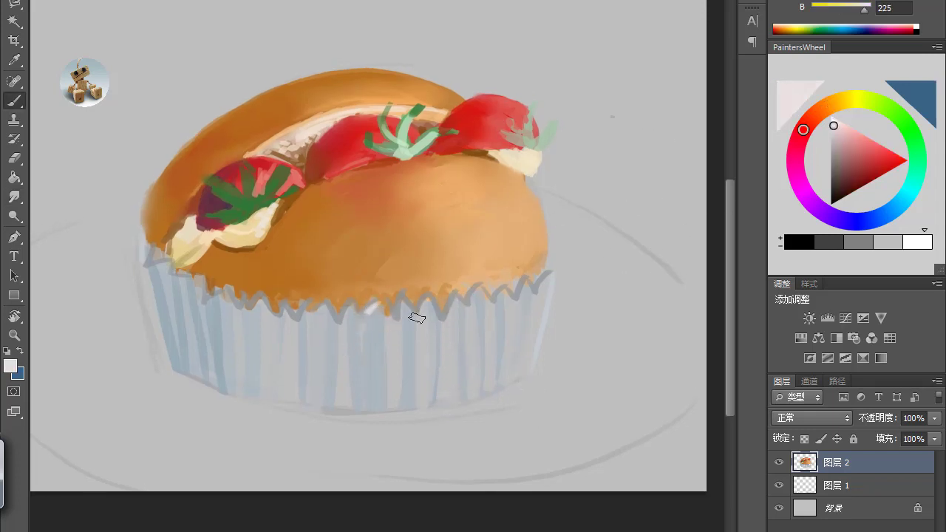
pyautogui.moveTo(402, 299)
pyautogui.mouseDown()
pyautogui.moveTo(398, 322)
pyautogui.moveTo(416, 354)
pyautogui.moveTo(422, 410)
pyautogui.mouseUp()
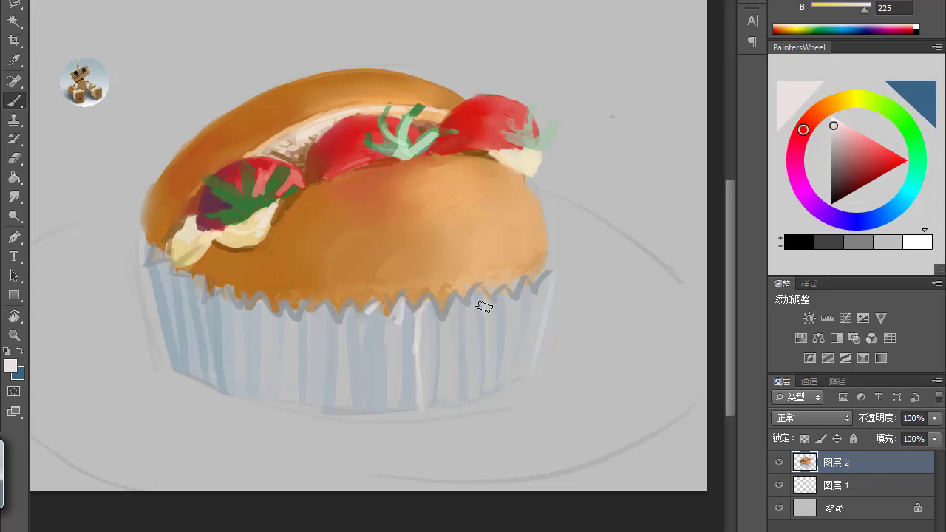
pyautogui.moveTo(484, 299); pyautogui.dragTo(486, 391)
pyautogui.moveTo(479, 288); pyautogui.dragTo(481, 387)
pyautogui.keyDown('alt'); pyautogui.click(496, 345); pyautogui.keyUp('alt')
pyautogui.moveTo(477, 313); pyautogui.dragTo(481, 386)
pyautogui.keyDown('alt'); pyautogui.click(483, 340); pyautogui.keyUp('alt')
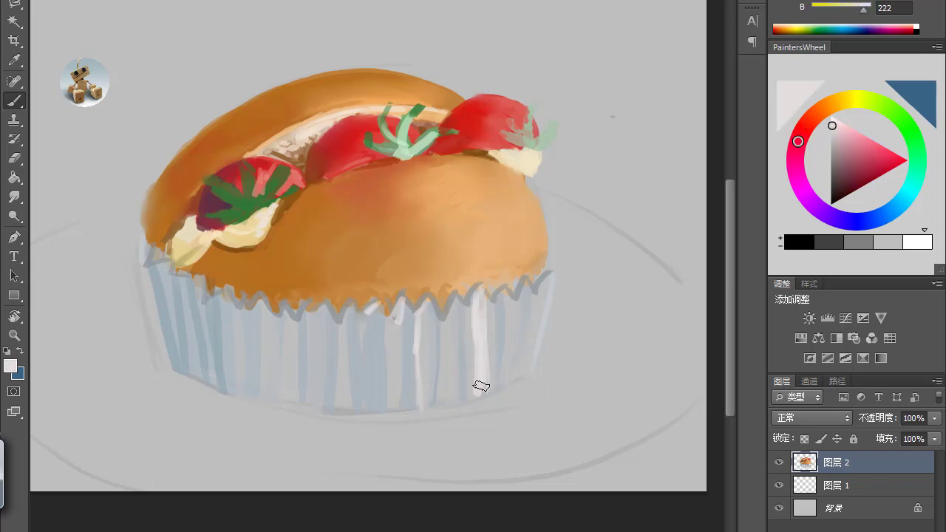
pyautogui.keyDown('alt'); pyautogui.click(484, 362); pyautogui.keyUp('alt')
# Add light grey pleat strokes from the paper cup's right side to its left of centre and along its lower right edge.
pyautogui.moveTo(530, 302); pyautogui.dragTo(516, 367)
pyautogui.moveTo(518, 293)
pyautogui.mouseDown()
pyautogui.moveTo(502, 375)
pyautogui.moveTo(523, 376)
pyautogui.mouseUp()
pyautogui.moveTo(524, 378); pyautogui.dragTo(426, 409)
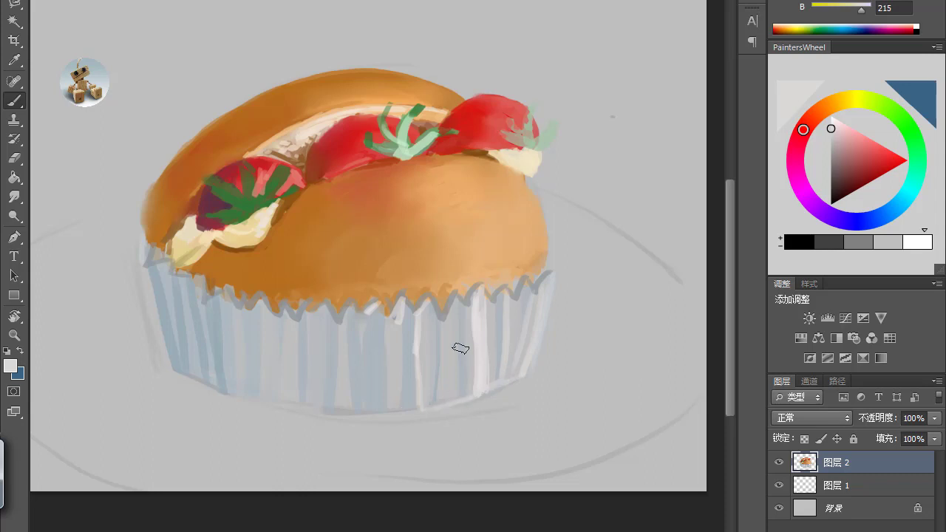
pyautogui.moveTo(460, 323)
pyautogui.mouseDown()
pyautogui.moveTo(461, 389)
pyautogui.moveTo(437, 400)
pyautogui.mouseUp()
pyautogui.moveTo(384, 319); pyautogui.dragTo(384, 399)
pyautogui.moveTo(360, 316)
pyautogui.mouseDown()
pyautogui.moveTo(363, 403)
pyautogui.moveTo(337, 399)
pyautogui.mouseUp()
pyautogui.moveTo(307, 313); pyautogui.dragTo(317, 405)
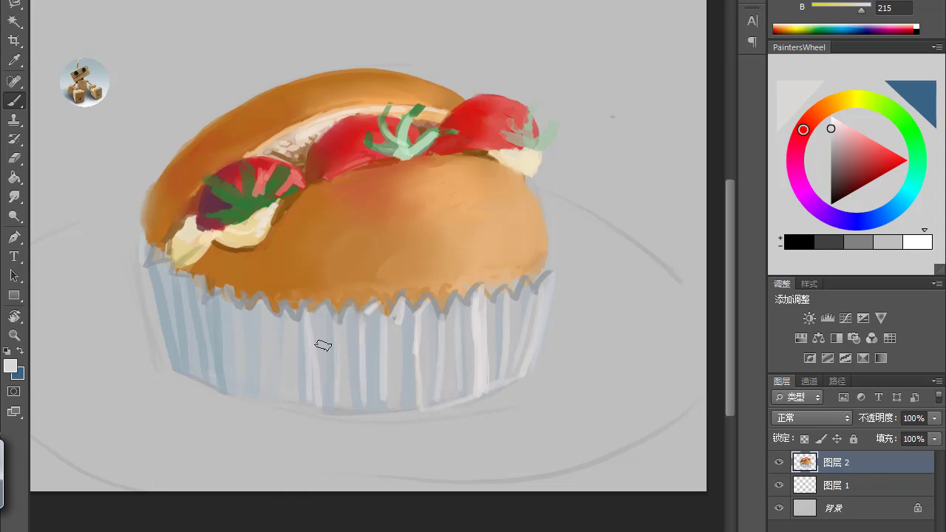
# Block in the plate to the right of and below the paper cup with broad light grey strokes.
pyautogui.hscroll(1, 589, 424)
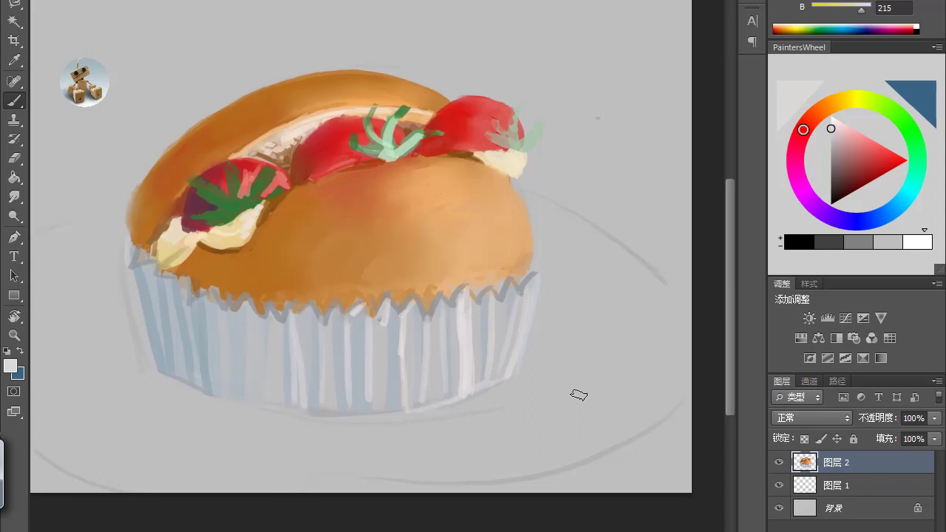
pyautogui.moveTo(575, 392)
pyautogui.mouseDown()
pyautogui.moveTo(602, 374)
pyautogui.moveTo(548, 418)
pyautogui.moveTo(529, 467)
pyautogui.moveTo(660, 313)
pyautogui.moveTo(672, 320)
pyautogui.moveTo(560, 213)
pyautogui.moveTo(631, 343)
pyautogui.moveTo(539, 369)
pyautogui.mouseUp()
pyautogui.moveTo(539, 209); pyautogui.dragTo(550, 296)
pyautogui.moveTo(283, 481); pyautogui.dragTo(488, 476)
pyautogui.moveTo(507, 437); pyautogui.dragTo(415, 474)
pyautogui.moveTo(528, 482); pyautogui.dragTo(381, 487)
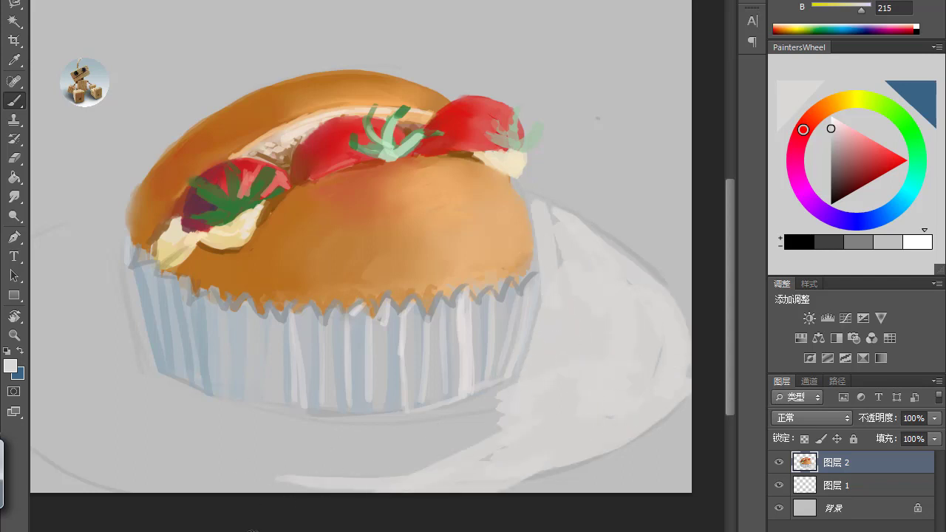
# Enlarge the Smudge tool and blend the plate's light grey paint toward the area below the cup.
pyautogui.click(14, 197)
pyautogui.press(']')
pyautogui.press(']')
pyautogui.moveTo(491, 429)
pyautogui.mouseDown()
pyautogui.moveTo(562, 444)
pyautogui.moveTo(533, 451)
pyautogui.moveTo(632, 392)
pyautogui.moveTo(566, 243)
pyautogui.moveTo(560, 362)
pyautogui.moveTo(516, 408)
pyautogui.moveTo(219, 464)
pyautogui.mouseUp()
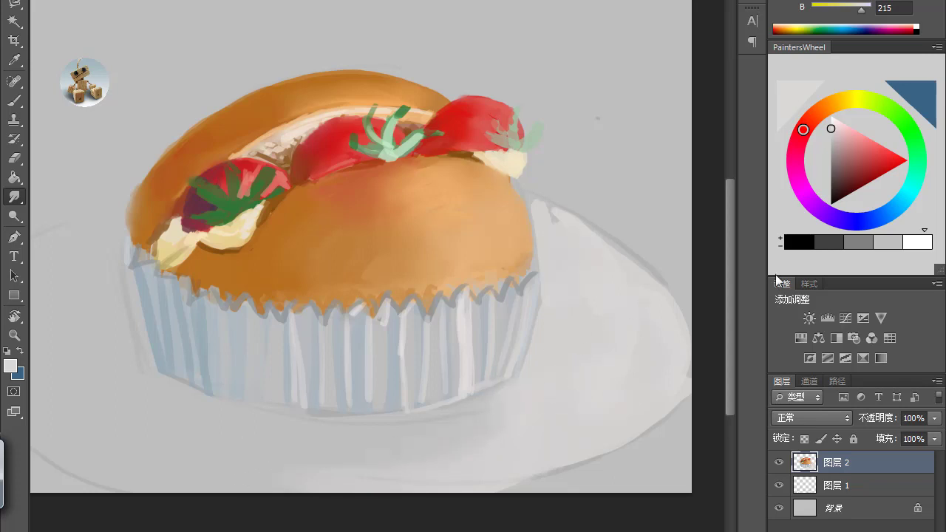
# Choose a textured brush preset and add a new layer above 图层 2.
pyautogui.click(831, 105)
pyautogui.click(22, 1)
pyautogui.click(45, 2)
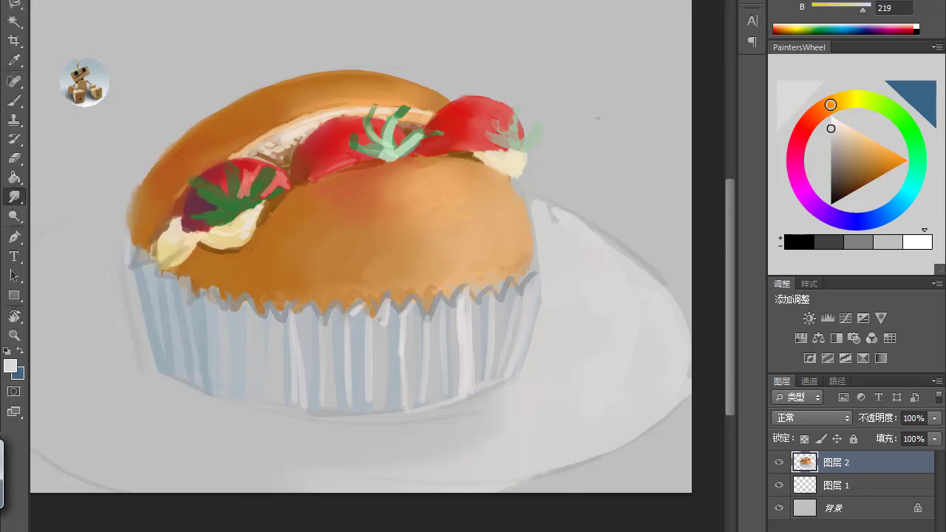
pyautogui.press('b')
pyautogui.click(22, 2)
pyautogui.doubleClick(151, 76)
pyautogui.click(898, 530)
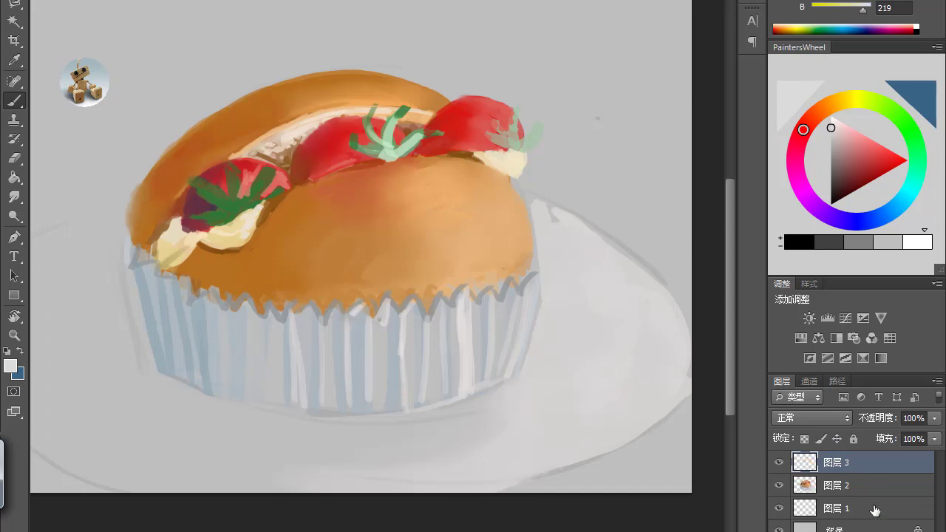
# Stipple sampled reddish-brown crust texture over the lower bun's right half and the top bun's right end, undoing a misplaced stroke.
pyautogui.keyDown('alt'); pyautogui.click(380, 190); pyautogui.keyUp('alt')
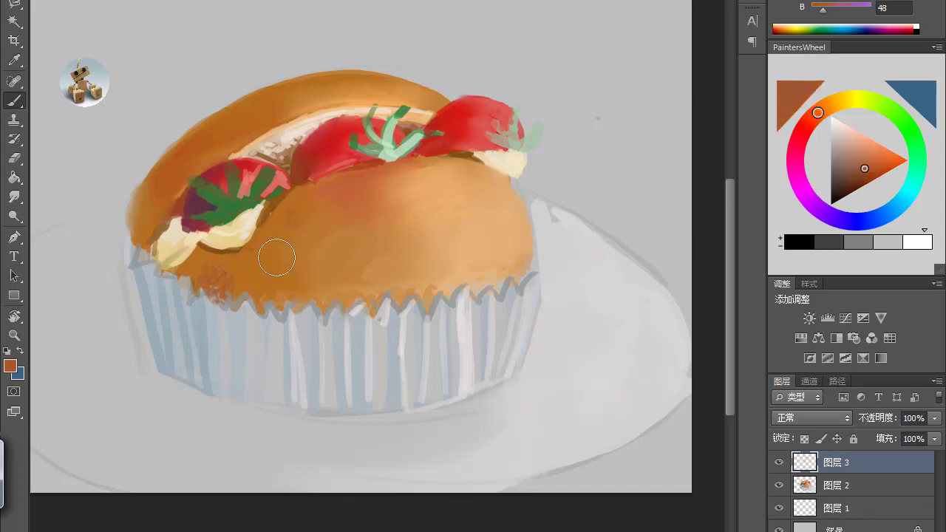
pyautogui.moveTo(407, 189)
pyautogui.mouseDown()
pyautogui.moveTo(483, 207)
pyautogui.moveTo(478, 167)
pyautogui.moveTo(509, 212)
pyautogui.mouseUp()
pyautogui.hotkey('ctrl', 'z')
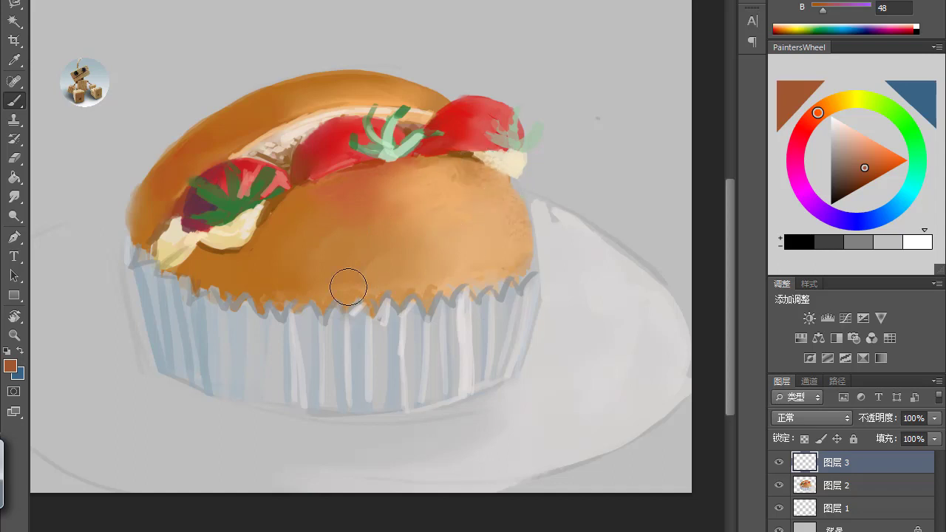
pyautogui.moveTo(430, 283); pyautogui.dragTo(511, 266)
pyautogui.moveTo(499, 227)
pyautogui.mouseDown()
pyautogui.moveTo(458, 258)
pyautogui.moveTo(423, 216)
pyautogui.moveTo(363, 244)
pyautogui.mouseUp()
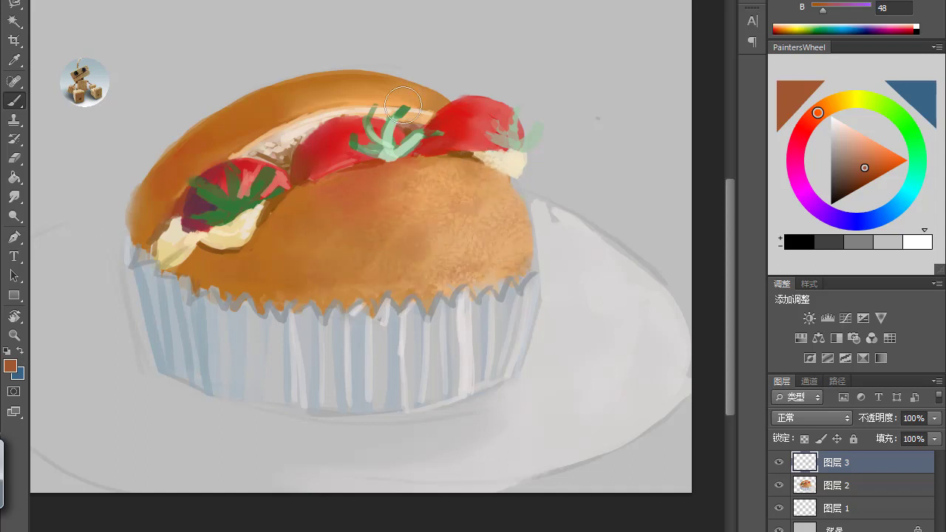
pyautogui.moveTo(399, 100)
pyautogui.mouseDown()
pyautogui.moveTo(324, 97)
pyautogui.moveTo(295, 126)
pyautogui.moveTo(428, 103)
pyautogui.mouseUp()
# Stipple pale peach texture over the lower bun, cream filling and top bun, and lower the opacity of 图层 3.
pyautogui.keyDown('alt'); pyautogui.click(480, 223); pyautogui.keyUp('alt')
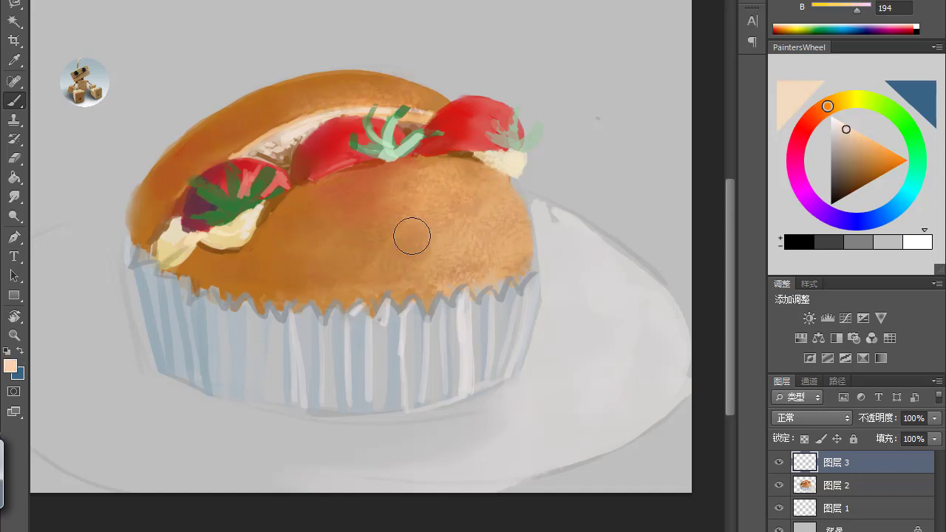
pyautogui.moveTo(412, 235)
pyautogui.mouseDown()
pyautogui.moveTo(477, 274)
pyautogui.moveTo(462, 208)
pyautogui.moveTo(460, 219)
pyautogui.moveTo(307, 225)
pyautogui.moveTo(298, 239)
pyautogui.moveTo(482, 265)
pyautogui.moveTo(465, 233)
pyautogui.moveTo(485, 225)
pyautogui.moveTo(492, 249)
pyautogui.moveTo(442, 217)
pyautogui.moveTo(509, 249)
pyautogui.mouseUp()
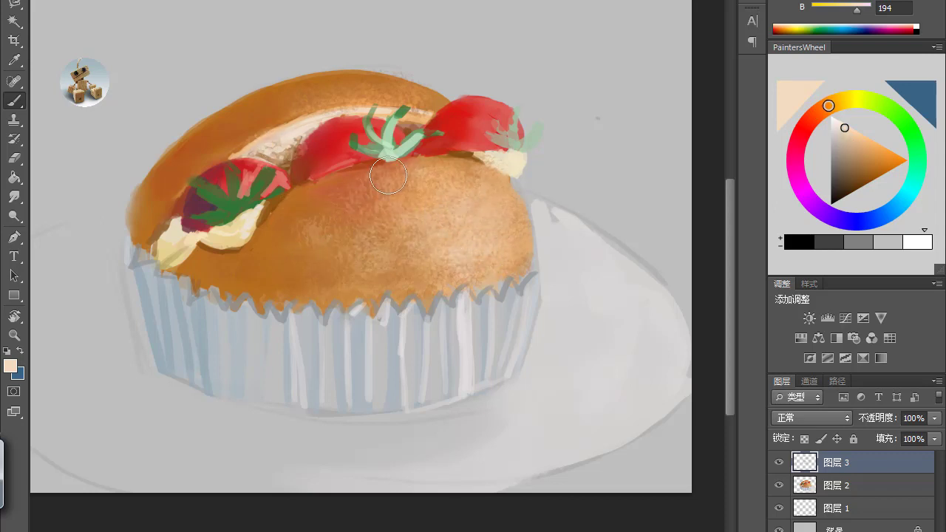
pyautogui.keyDown('alt'); pyautogui.click(280, 146); pyautogui.keyUp('alt')
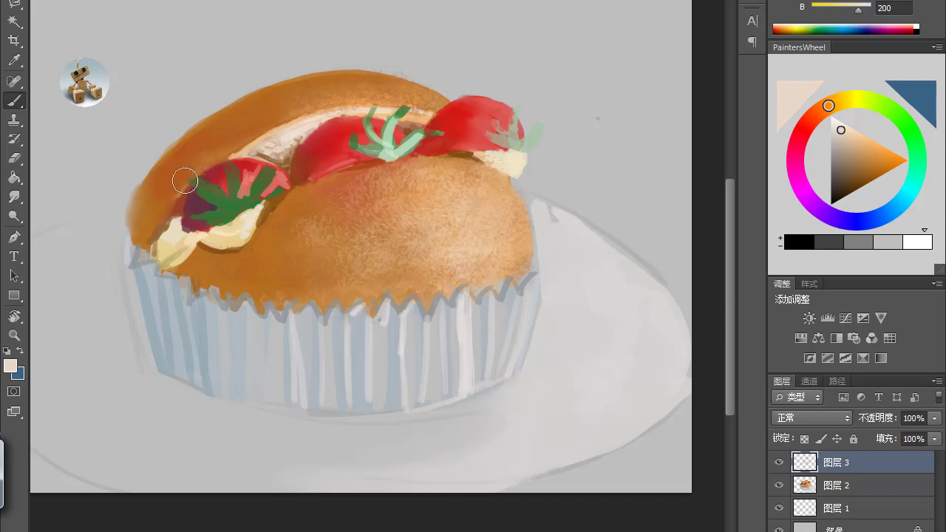
pyautogui.moveTo(184, 181); pyautogui.dragTo(210, 159)
pyautogui.moveTo(235, 110); pyautogui.dragTo(219, 122)
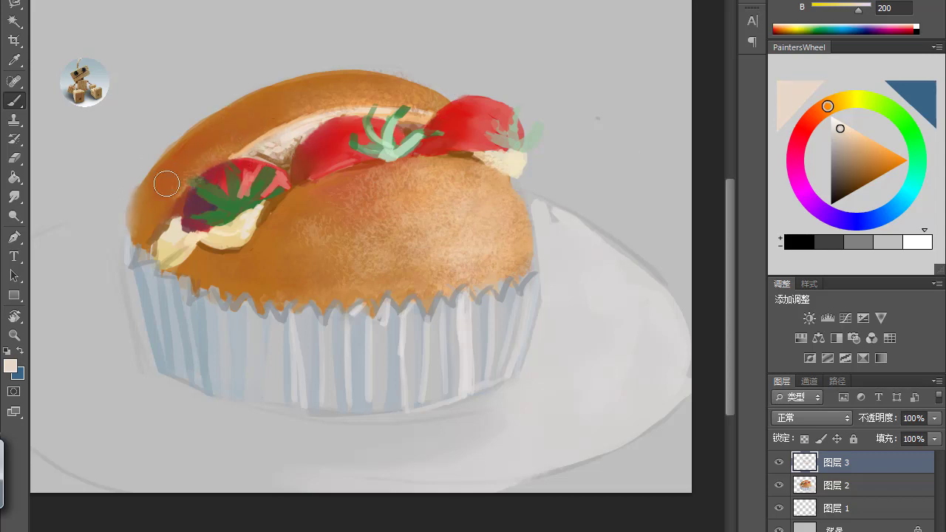
pyautogui.moveTo(934, 418); pyautogui.dragTo(908, 437)
pyautogui.click(716, 221)
# Erase the plate's outer right and lower edges on 图层 2 to give it a rounder outline.
pyautogui.click(839, 485)
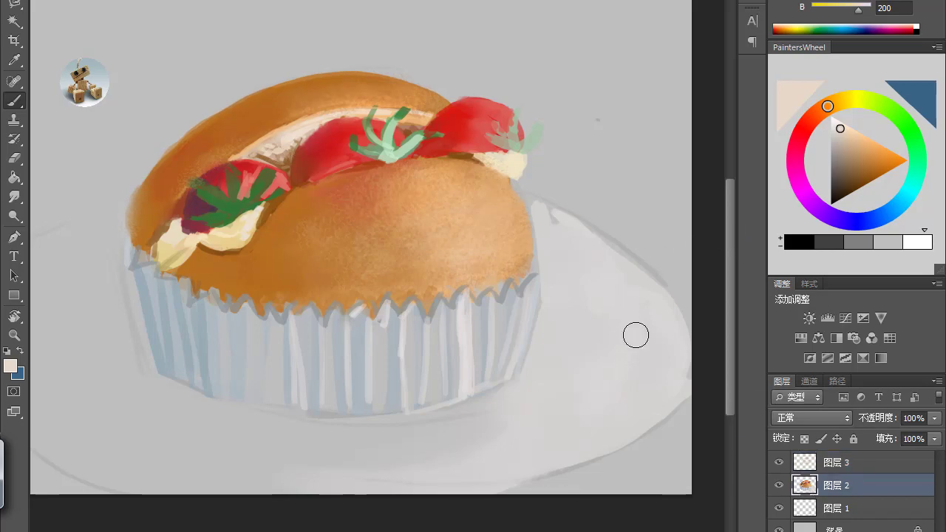
pyautogui.press('e')
pyautogui.moveTo(686, 297)
pyautogui.mouseDown()
pyautogui.moveTo(710, 370)
pyautogui.moveTo(555, 496)
pyautogui.mouseUp()
pyautogui.moveTo(695, 319); pyautogui.dragTo(688, 395)
pyautogui.moveTo(444, 507); pyautogui.dragTo(569, 488)
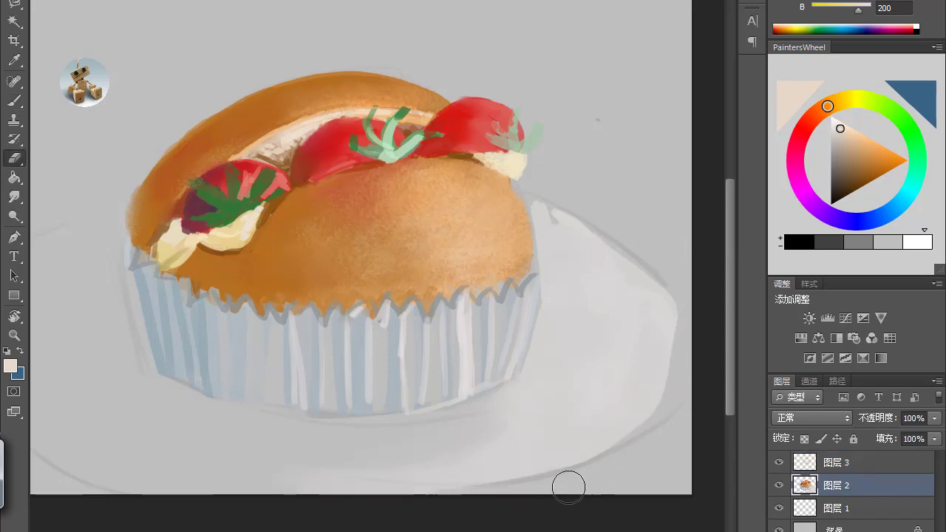
pyautogui.press('b')
pyautogui.keyDown('alt'); pyautogui.click(577, 378); pyautogui.keyUp('alt')
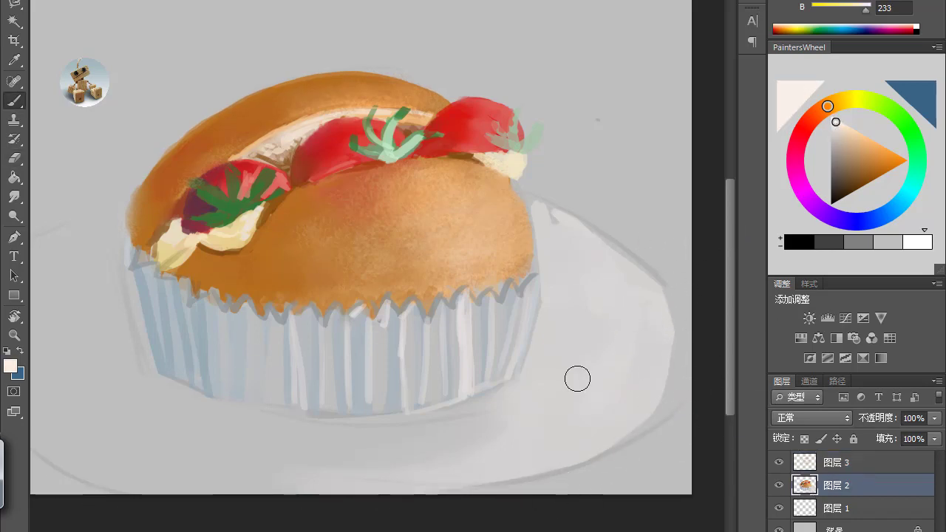
pyautogui.moveTo(536, 330); pyautogui.dragTo(550, 284)
pyautogui.hotkey('ctrl', 'z')
# Choose the Z- 美工笔 90 酒精马克笔 brush preset and trim the paper cup's right edge with sampled light plate grey, undoing the first stroke.
pyautogui.click(30, 3)
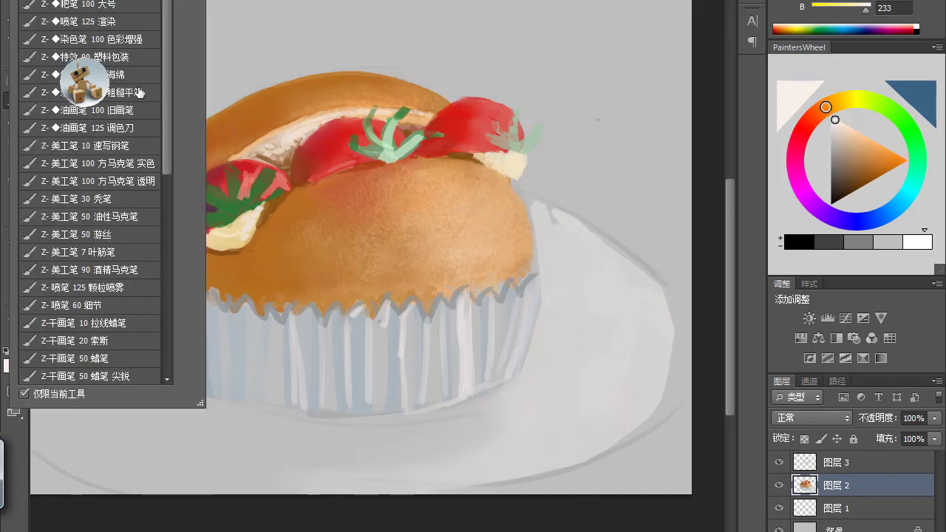
pyautogui.moveTo(166, 139); pyautogui.dragTo(165, 152)
pyautogui.click(104, 227)
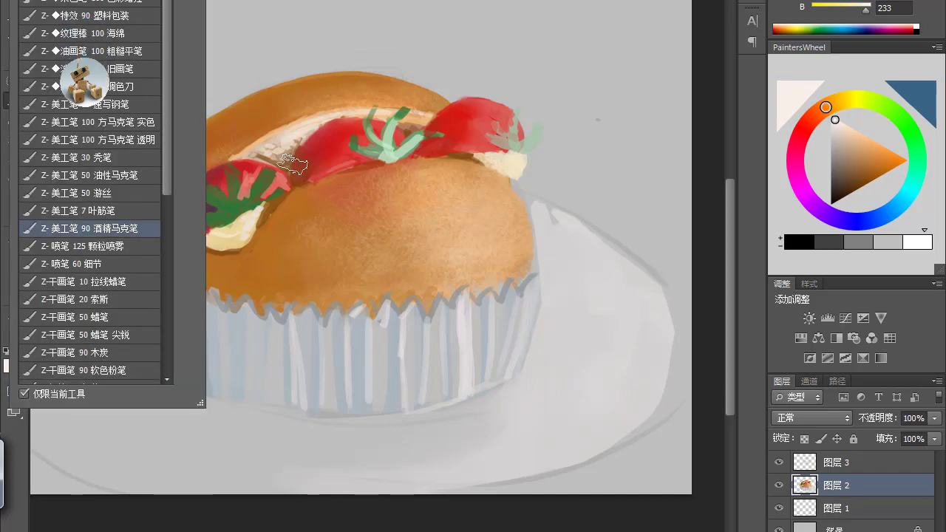
pyautogui.click(578, 291)
pyautogui.moveTo(535, 355); pyautogui.dragTo(549, 296)
pyautogui.hotkey('ctrl', 'z')
pyautogui.keyDown('alt'); pyautogui.click(562, 311); pyautogui.keyUp('alt')
pyautogui.moveTo(515, 380); pyautogui.dragTo(537, 289)
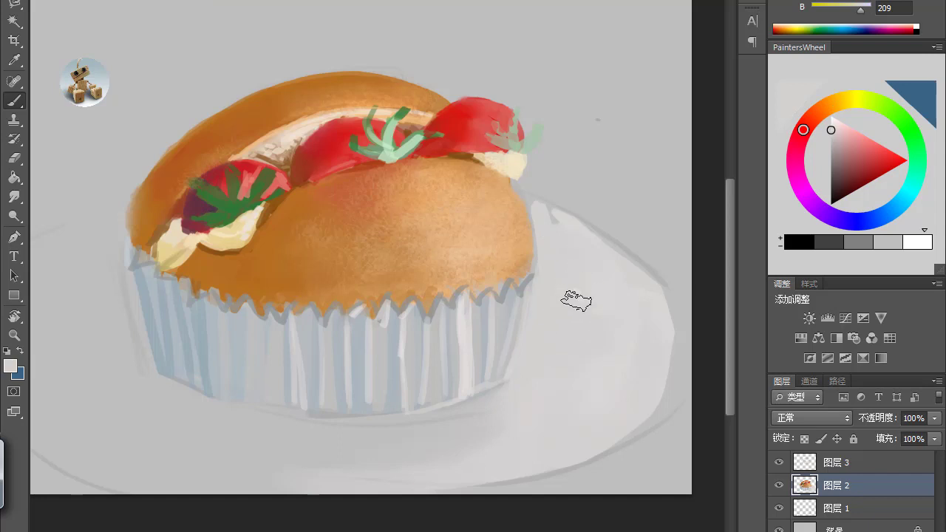
# Paint a grey-violet shadow beside the cup's lower-left base on 图层 1, and soften it by smudging and erasing.
pyautogui.keyDown('alt'); pyautogui.click(519, 311); pyautogui.keyUp('alt')
pyautogui.hotkey('alt', '[')
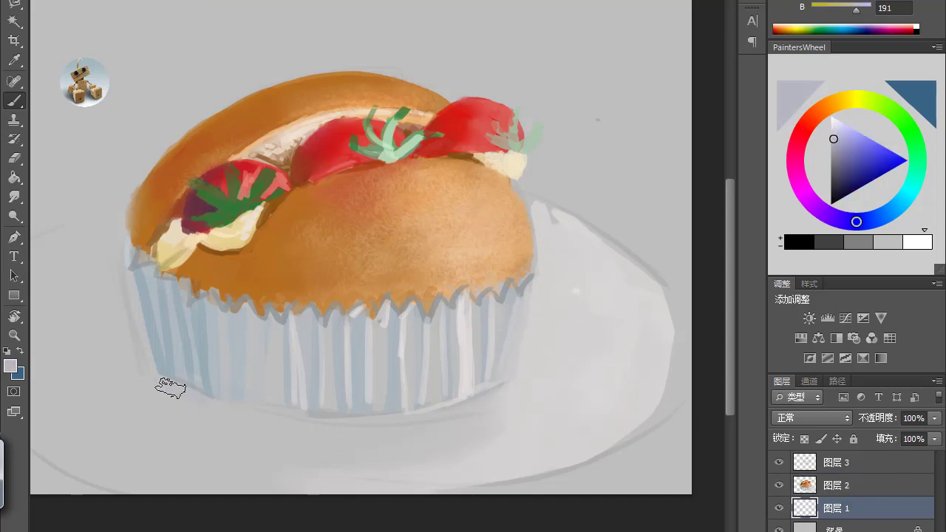
pyautogui.keyDown('alt'); pyautogui.click(200, 380); pyautogui.keyUp('alt')
pyautogui.moveTo(170, 381); pyautogui.dragTo(297, 415)
pyautogui.moveTo(131, 367); pyautogui.dragTo(271, 417)
pyautogui.click(14, 199)
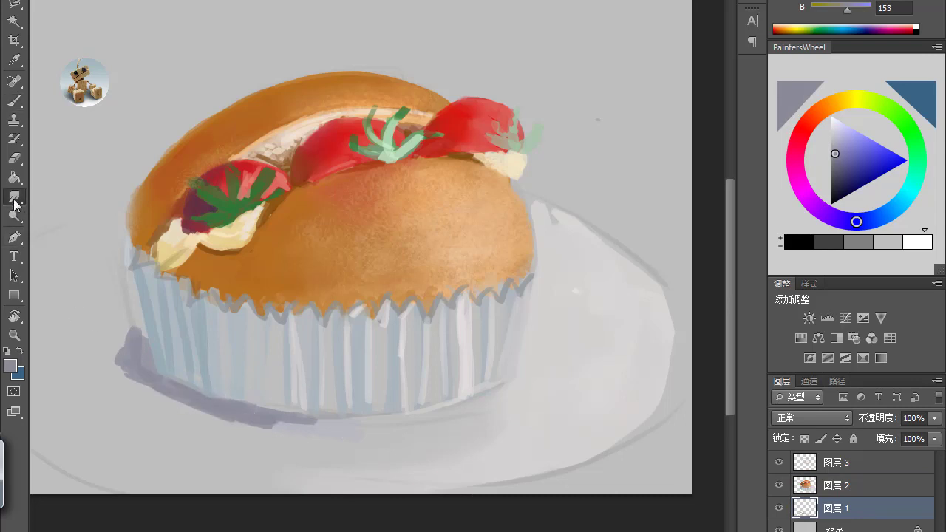
pyautogui.moveTo(130, 341)
pyautogui.mouseDown()
pyautogui.moveTo(99, 378)
pyautogui.moveTo(311, 429)
pyautogui.moveTo(193, 402)
pyautogui.mouseUp()
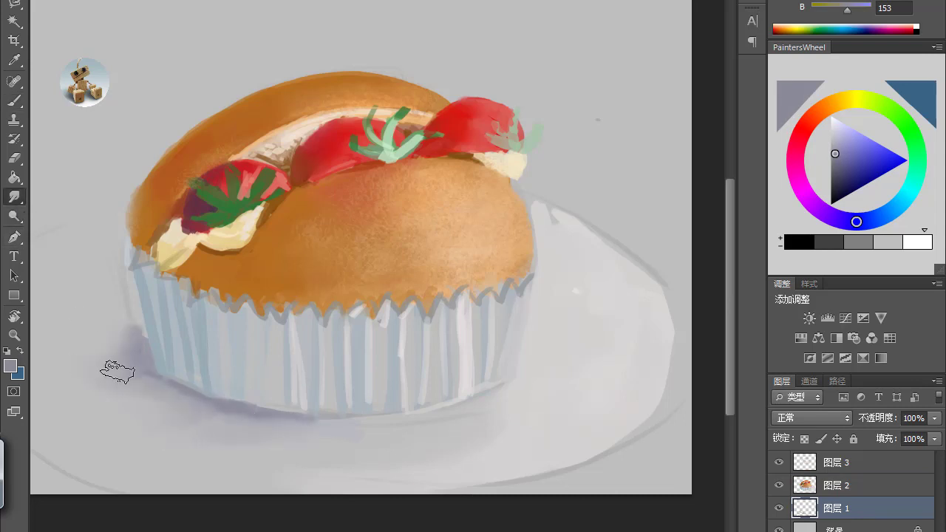
pyautogui.press('e')
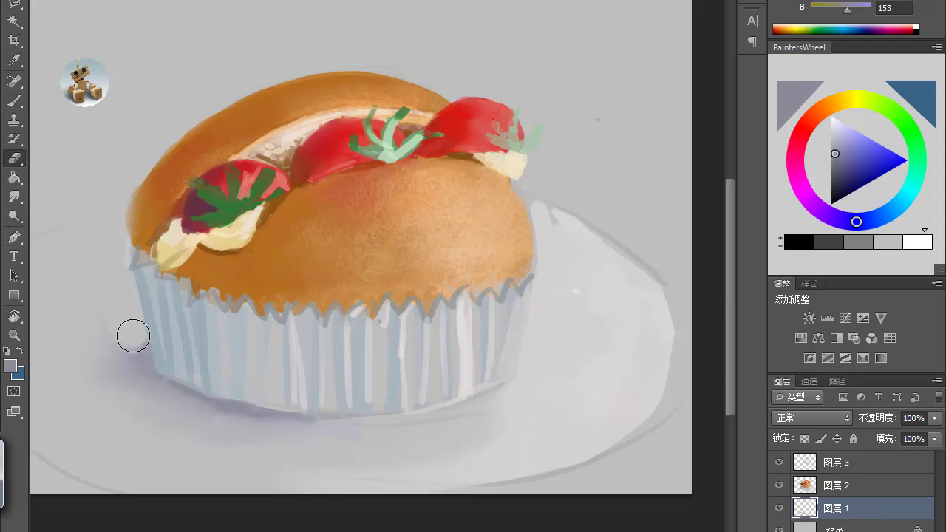
pyautogui.click(14, 196)
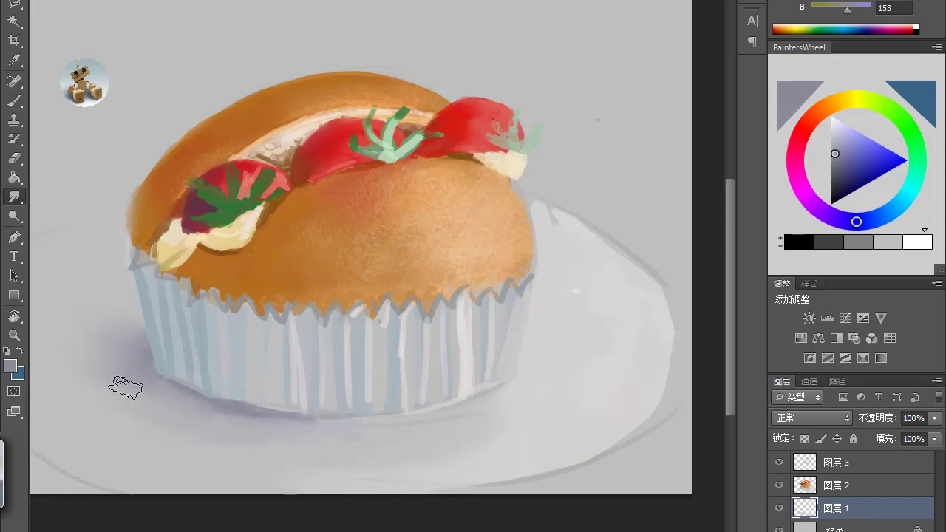
# Erase the outer left edge of the bun on 图层 2 and touch up the cup's lower edge with sampled shadow grey.
pyautogui.press('e')
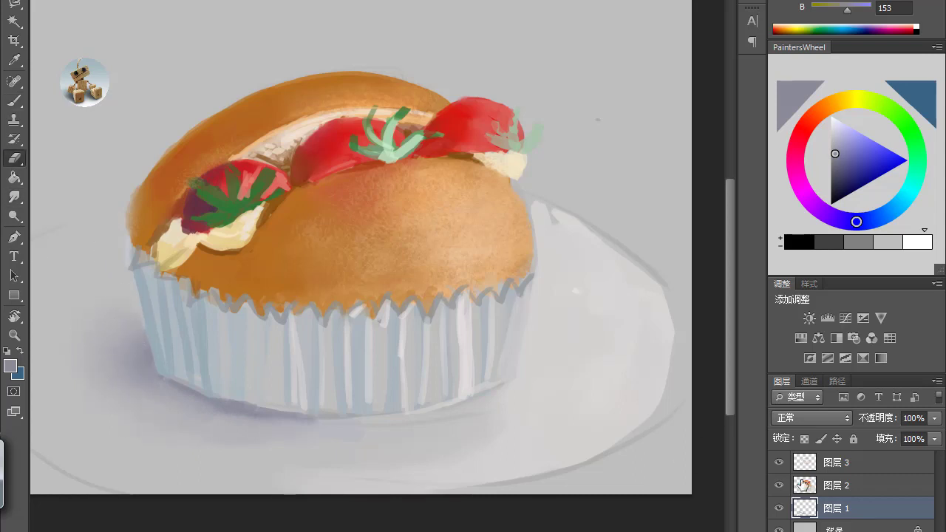
pyautogui.hotkey('alt', ']')
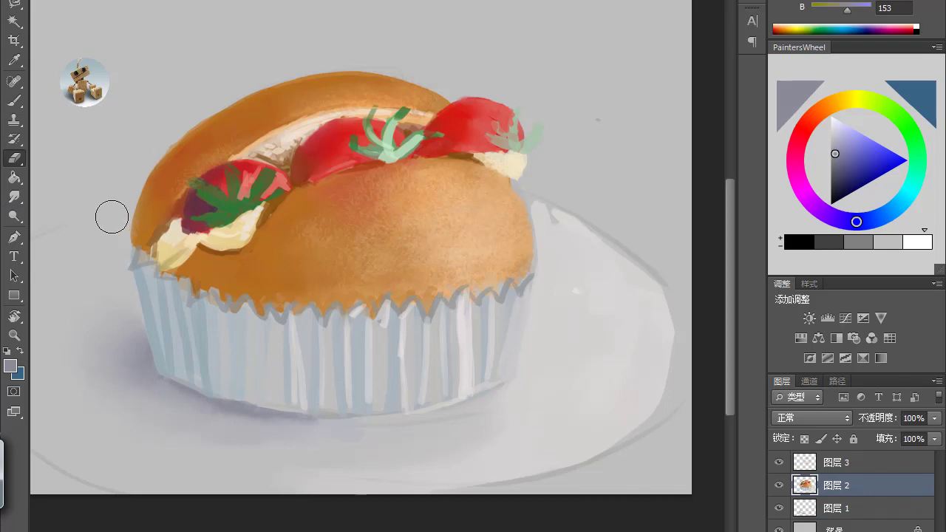
pyautogui.press('b')
pyautogui.keyDown('alt'); pyautogui.click(198, 393); pyautogui.keyUp('alt')
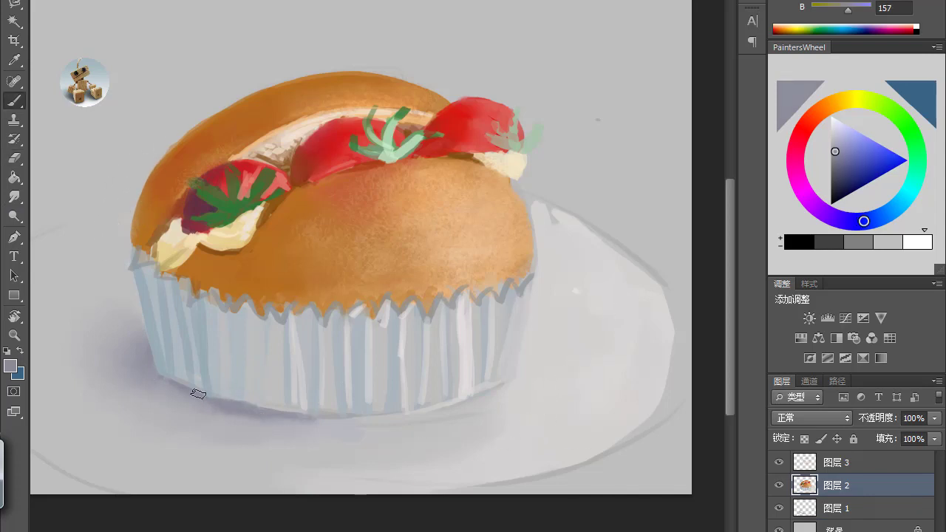
pyautogui.keyDown('alt'); pyautogui.click(297, 418); pyautogui.keyUp('alt')
# Paint ochre-yellow along the lower bun's edge above the cup's pleats and smudge it into the crust.
pyautogui.keyDown('alt'); pyautogui.click(484, 248); pyautogui.keyUp('alt')
pyautogui.keyDown('alt'); pyautogui.click(273, 251); pyautogui.keyUp('alt')
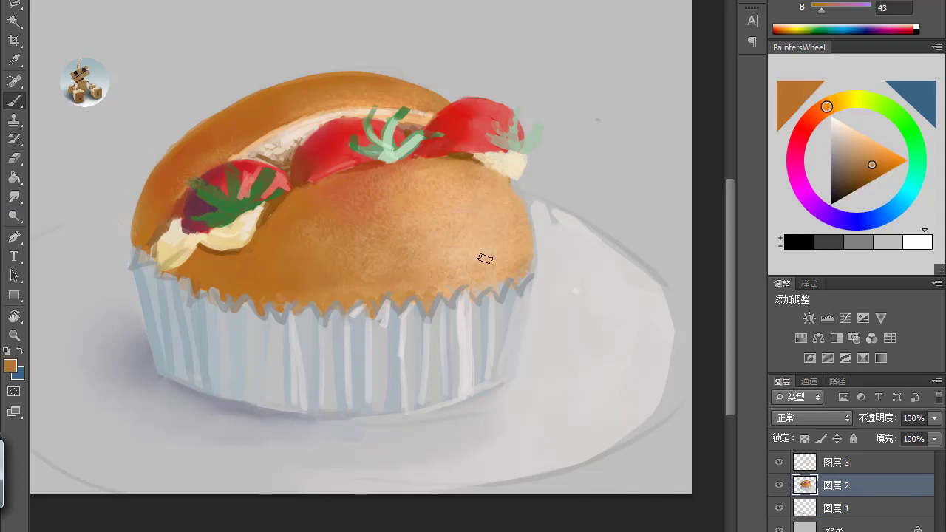
pyautogui.keyDown('alt'); pyautogui.click(484, 258); pyautogui.keyUp('alt')
pyautogui.hotkey('ctrl', 'z')
pyautogui.moveTo(228, 300)
pyautogui.mouseDown()
pyautogui.moveTo(222, 289)
pyautogui.moveTo(361, 299)
pyautogui.mouseUp()
pyautogui.click(843, 101)
pyautogui.click(867, 155)
pyautogui.moveTo(224, 289); pyautogui.dragTo(261, 292)
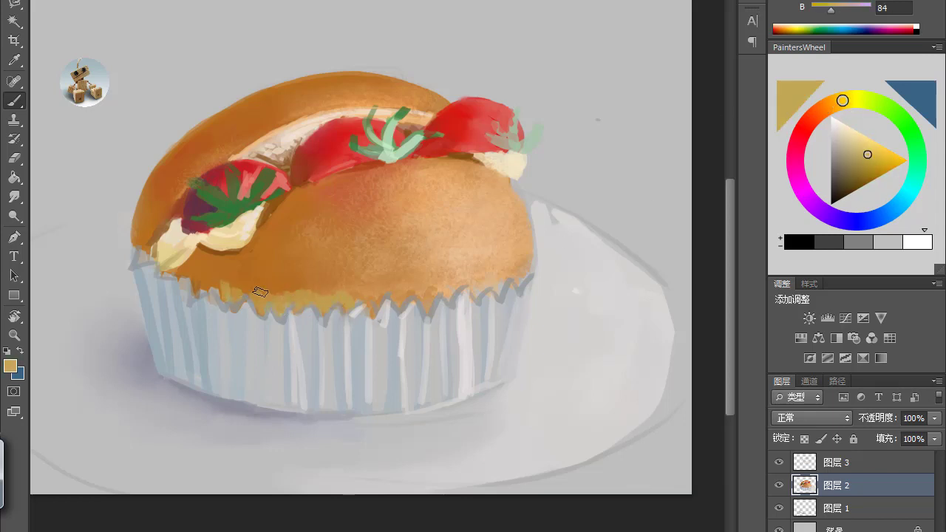
pyautogui.press('r')
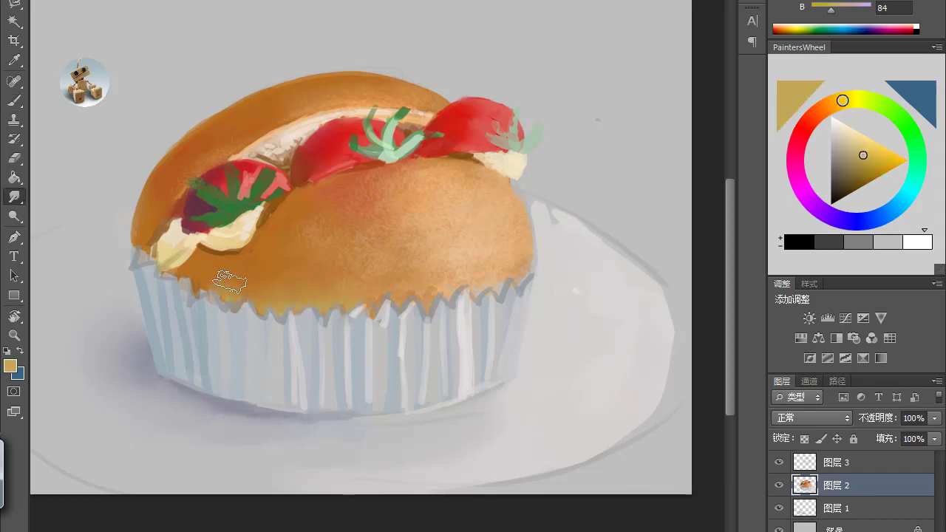
# Refine the middle strawberry's lower edge and body with reds sampled from it.
pyautogui.press('b')
pyautogui.keyDown('alt'); pyautogui.click(312, 164); pyautogui.keyUp('alt')
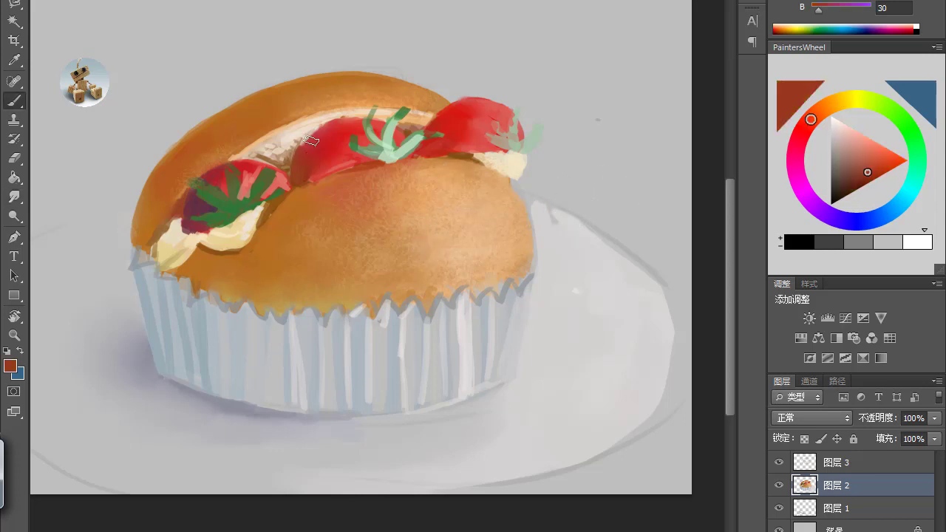
pyautogui.keyDown('alt'); pyautogui.click(313, 166); pyautogui.keyUp('alt')
pyautogui.keyDown('alt'); pyautogui.click(302, 171); pyautogui.keyUp('alt')
pyautogui.keyDown('alt'); pyautogui.click(332, 167); pyautogui.keyUp('alt')
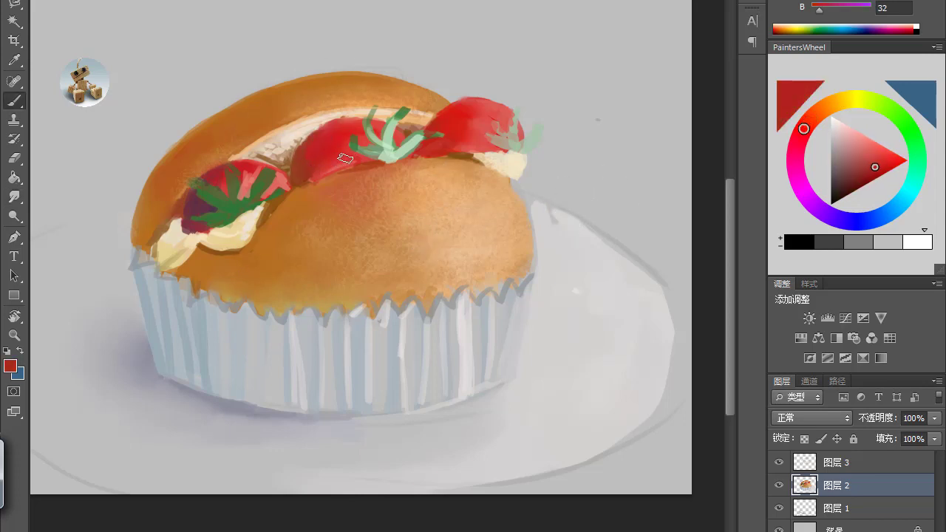
pyautogui.moveTo(346, 158); pyautogui.dragTo(365, 157)
# Fill red between the middle strawberry's leaves and rework the right strawberry's red surface with sampled tones.
pyautogui.keyDown('alt'); pyautogui.click(388, 132); pyautogui.keyUp('alt')
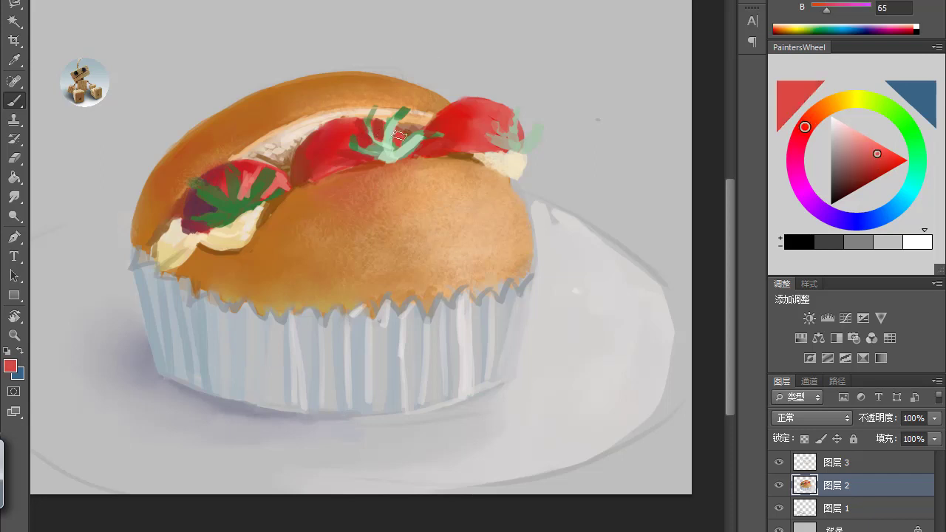
pyautogui.keyDown('alt'); pyautogui.click(403, 139); pyautogui.keyUp('alt')
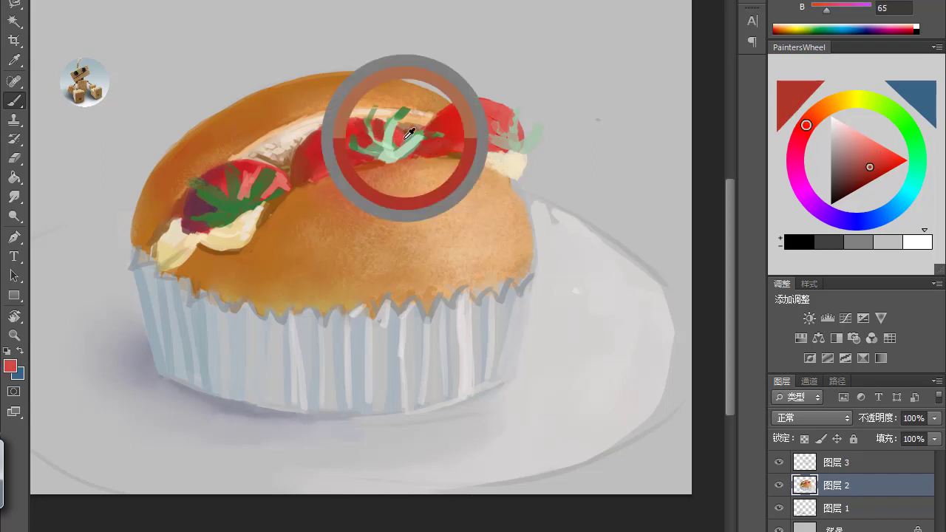
pyautogui.keyDown('alt'); pyautogui.click(433, 150); pyautogui.keyUp('alt')
pyautogui.keyDown('alt'); pyautogui.click(491, 147); pyautogui.keyUp('alt')
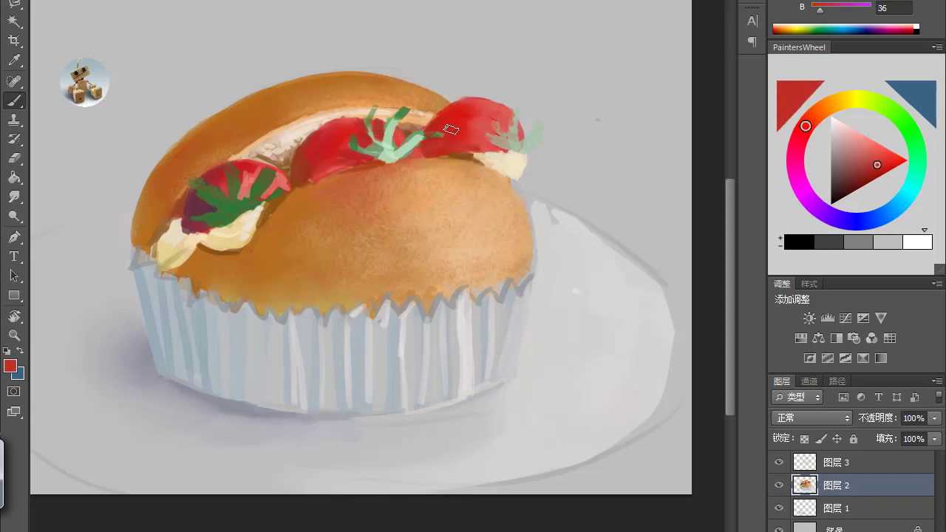
# Add strokes to the right strawberry's leaves using sampled pale green and a darker grey-green.
pyautogui.keyDown('alt'); pyautogui.click(516, 121); pyautogui.keyUp('alt')
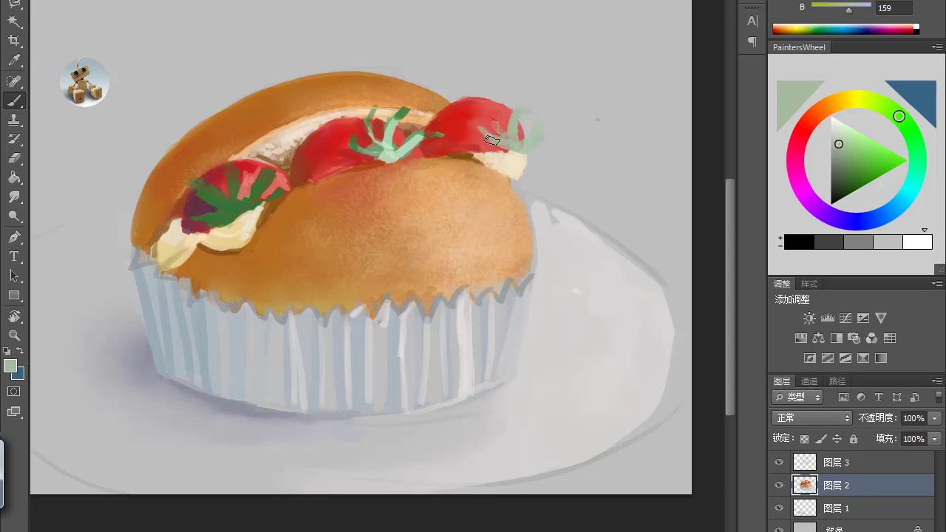
pyautogui.click(840, 153)
pyautogui.click(840, 174)
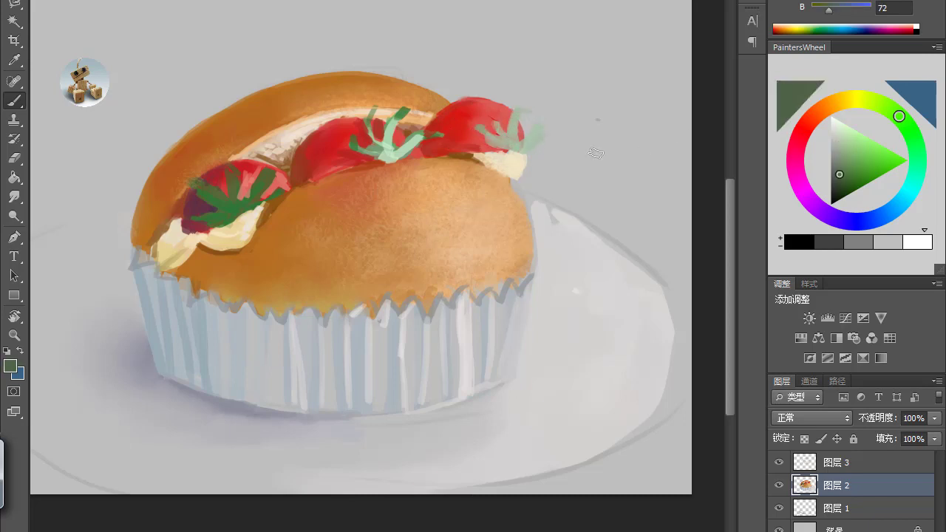
pyautogui.keyDown('alt'); pyautogui.click(395, 151); pyautogui.keyUp('alt')
# Dab dark red pits on the middle and right strawberries and paint small seeds in brown, peach, dark brown and near-white.
pyautogui.click(810, 122)
pyautogui.keyDown('alt'); pyautogui.click(311, 161); pyautogui.keyUp('alt')
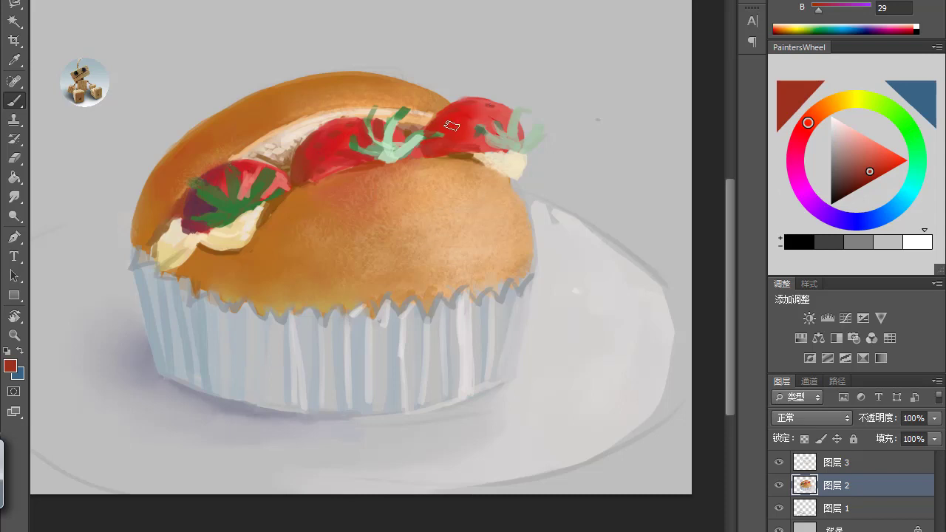
pyautogui.click(825, 107)
pyautogui.click(865, 164)
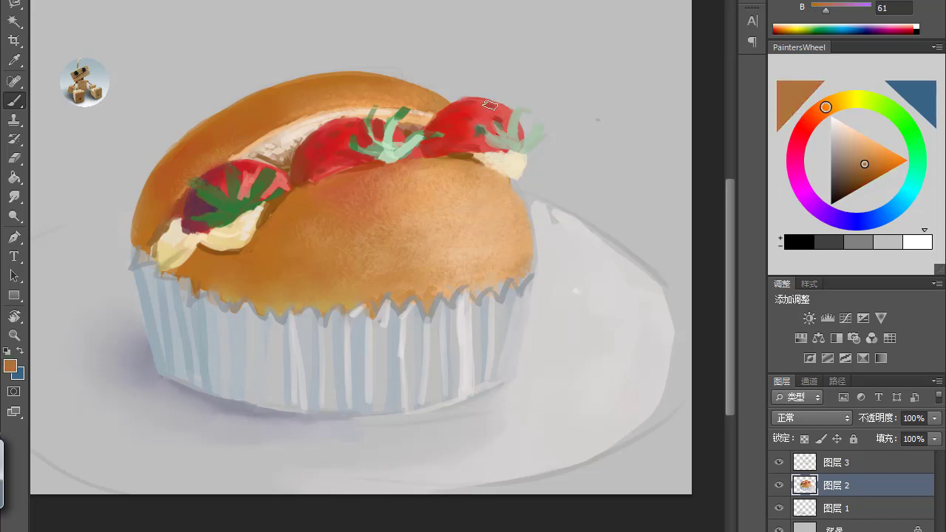
pyautogui.keyDown('alt'); pyautogui.click(480, 116); pyautogui.keyUp('alt')
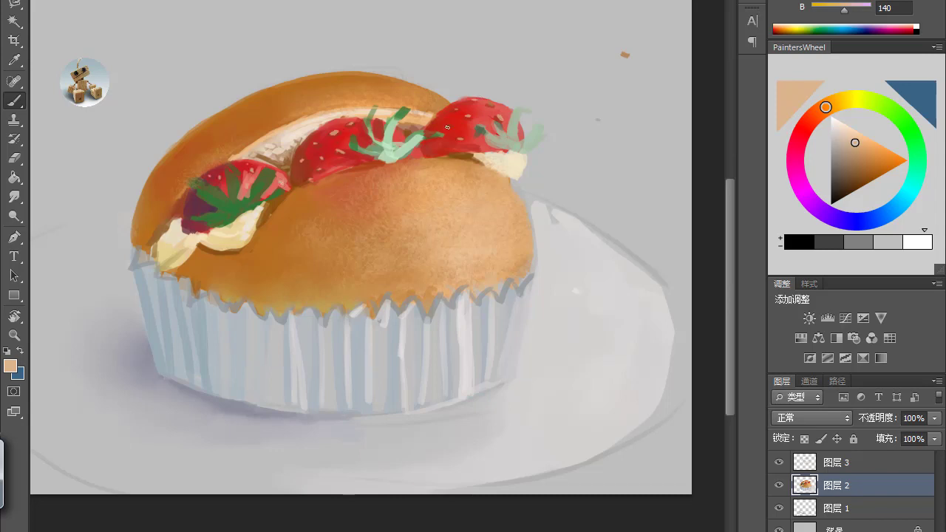
pyautogui.click(857, 185)
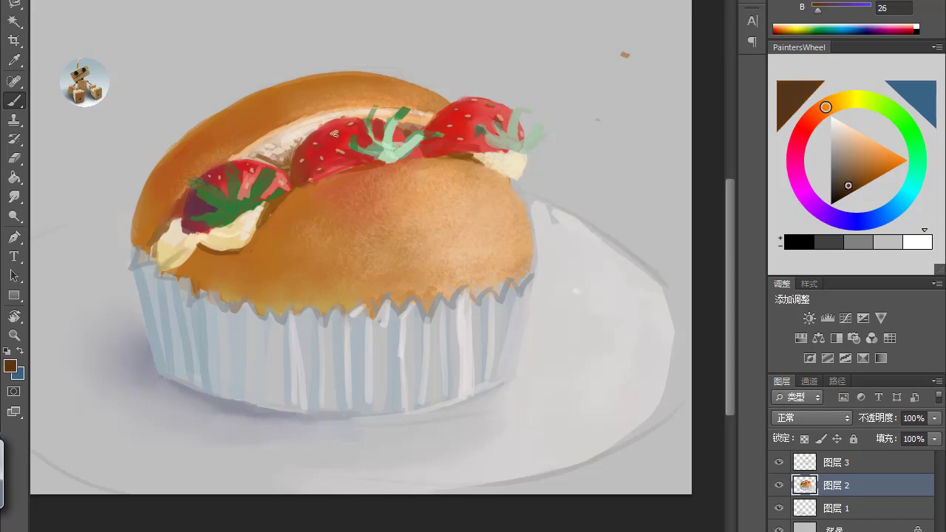
pyautogui.click(836, 122)
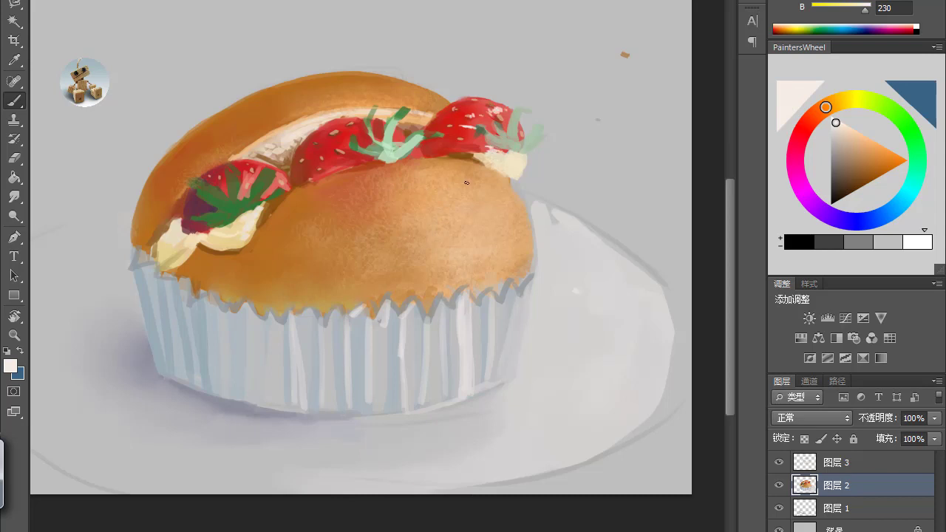
# Touch up the right strawberry's lower edge with sampled colours and add pale pink highlights to the left and middle strawberries.
pyautogui.keyDown('alt'); pyautogui.click(476, 151); pyautogui.keyUp('alt')
pyautogui.keyDown('alt'); pyautogui.click(512, 142); pyautogui.keyUp('alt')
pyautogui.moveTo(490, 154); pyautogui.dragTo(516, 152)
pyautogui.keyDown('alt'); pyautogui.click(514, 150); pyautogui.keyUp('alt')
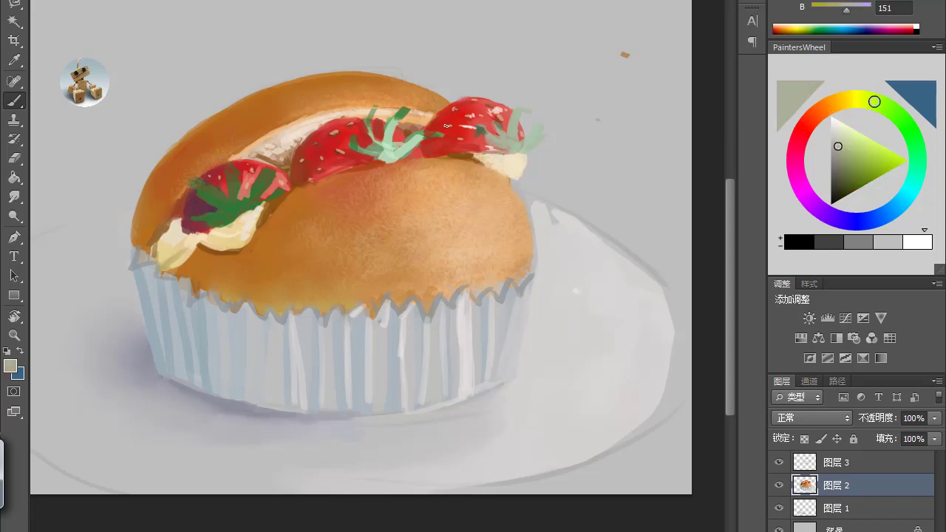
pyautogui.keyDown('alt'); pyautogui.click(341, 154); pyautogui.keyUp('alt')
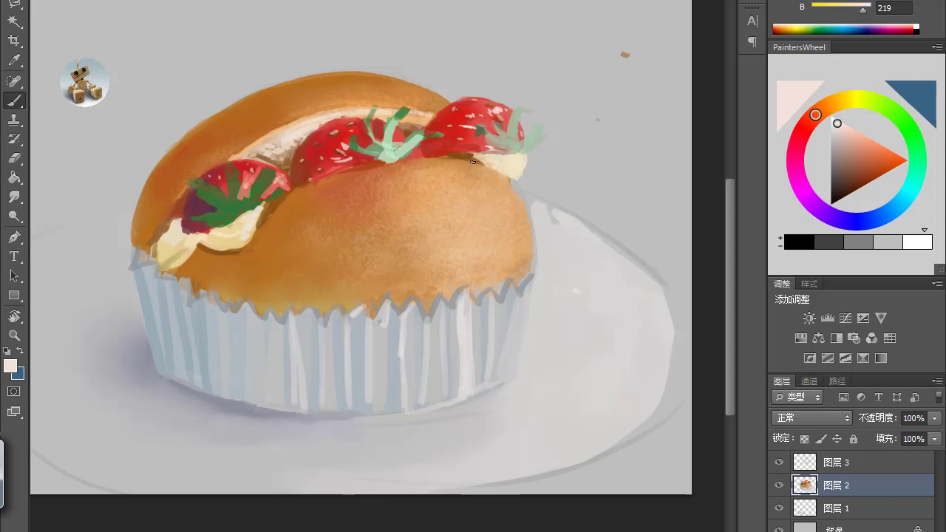
# Shape the cream beneath the right strawberry with sampled cream and peach-orange, then erase and smudge its edges.
pyautogui.keyDown('alt'); pyautogui.click(515, 167); pyautogui.keyUp('alt')
pyautogui.keyDown('alt'); pyautogui.click(502, 165); pyautogui.keyUp('alt')
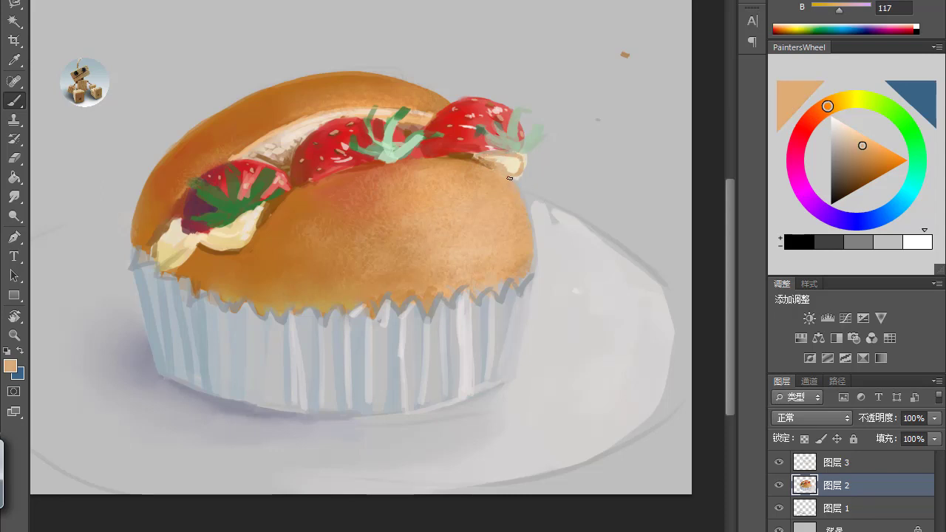
pyautogui.keyDown('alt'); pyautogui.click(519, 156); pyautogui.keyUp('alt')
pyautogui.press('e')
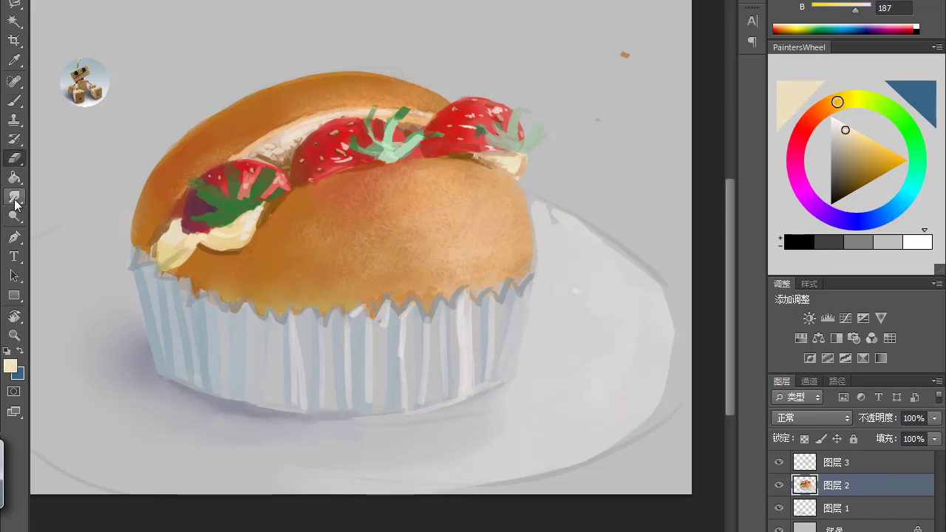
pyautogui.press('r')
pyautogui.keyDown('alt'); pyautogui.click(519, 157); pyautogui.keyUp('alt')
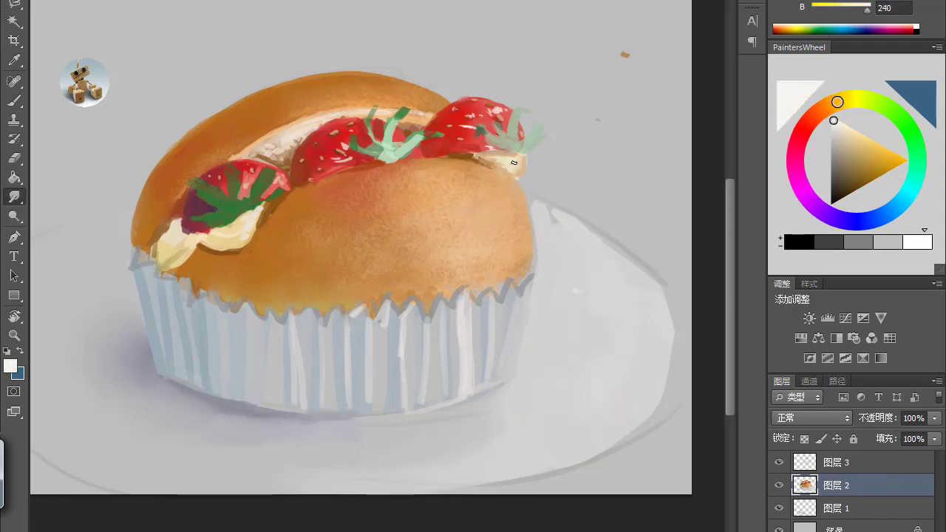
# Paint near-white highlights and sampled brown texture strokes over the cream filling between the bun halves, including its far left end.
pyautogui.press('b')
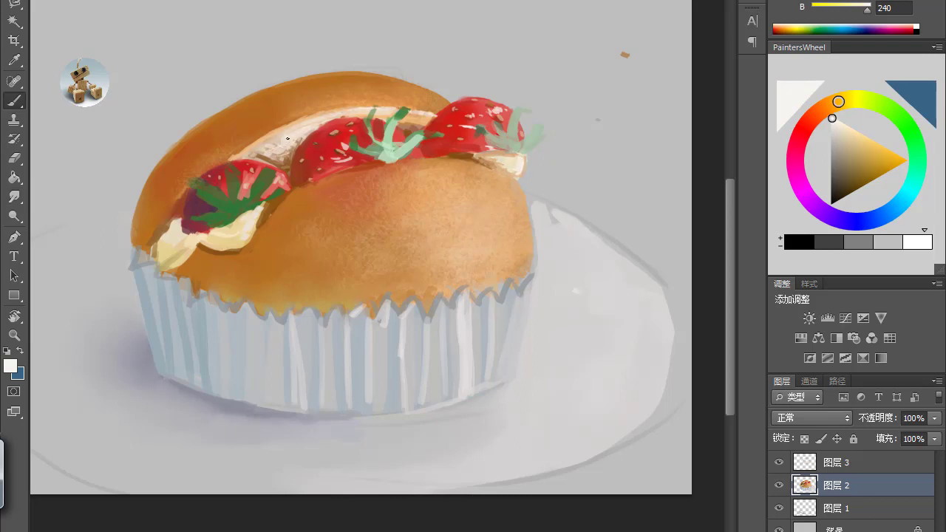
pyautogui.keyDown('alt'); pyautogui.click(420, 120); pyautogui.keyUp('alt')
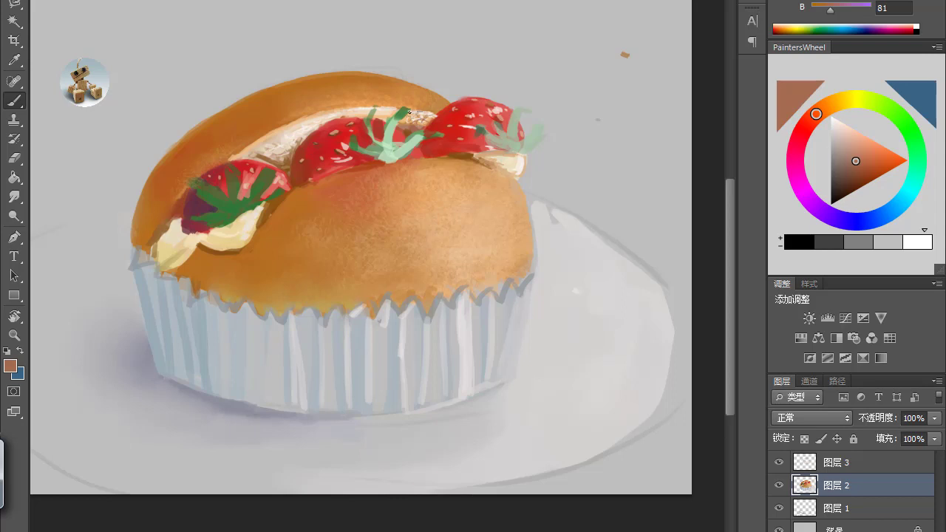
pyautogui.keyDown('alt'); pyautogui.click(292, 153); pyautogui.keyUp('alt')
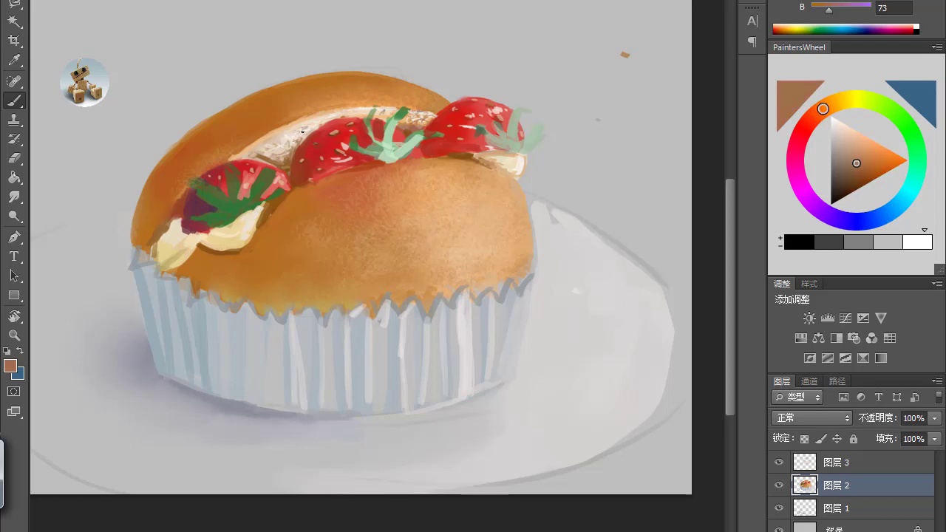
pyautogui.keyDown('alt'); pyautogui.click(162, 227); pyautogui.keyUp('alt')
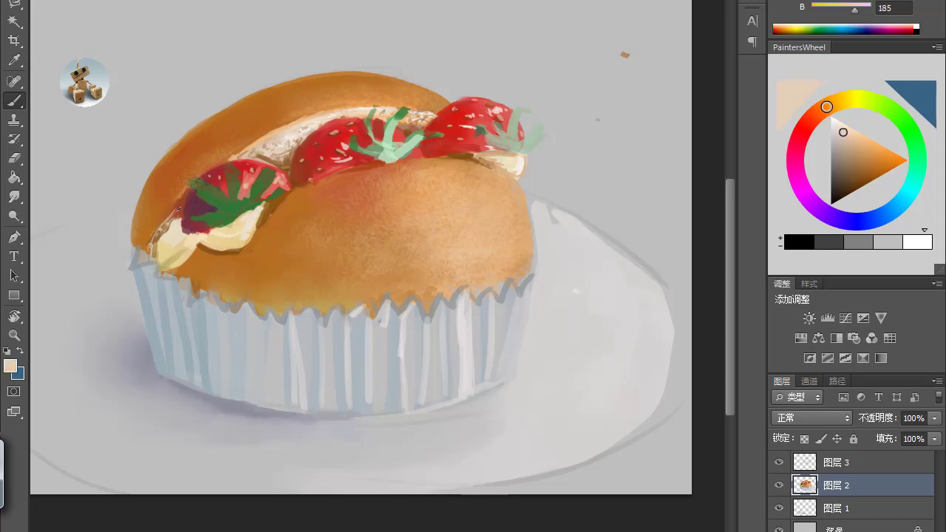
# Refine the cream filling's strokes between the bun halves with sampled brown and light peach tones.
pyautogui.keyDown('alt'); pyautogui.click(172, 210); pyautogui.keyUp('alt')
pyautogui.keyDown('alt'); pyautogui.click(281, 153); pyautogui.keyUp('alt')
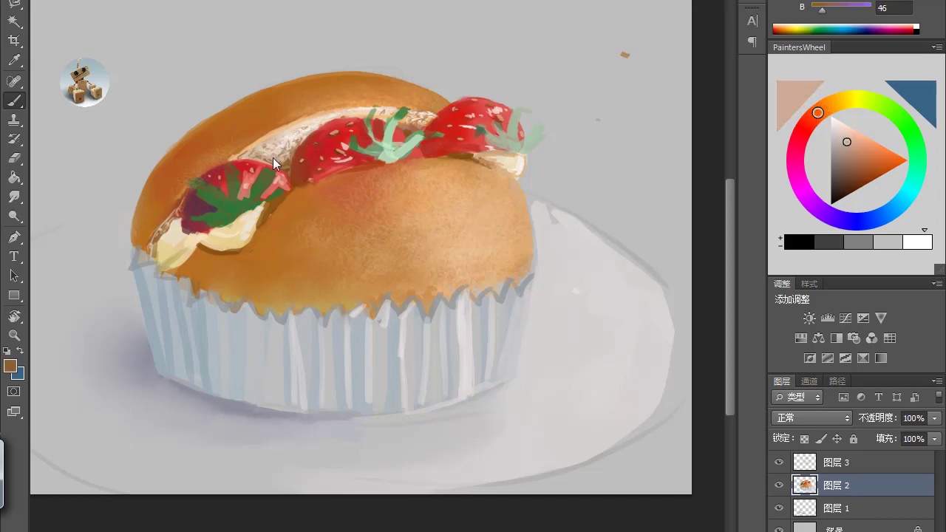
pyautogui.keyDown('alt'); pyautogui.click(419, 116); pyautogui.keyUp('alt')
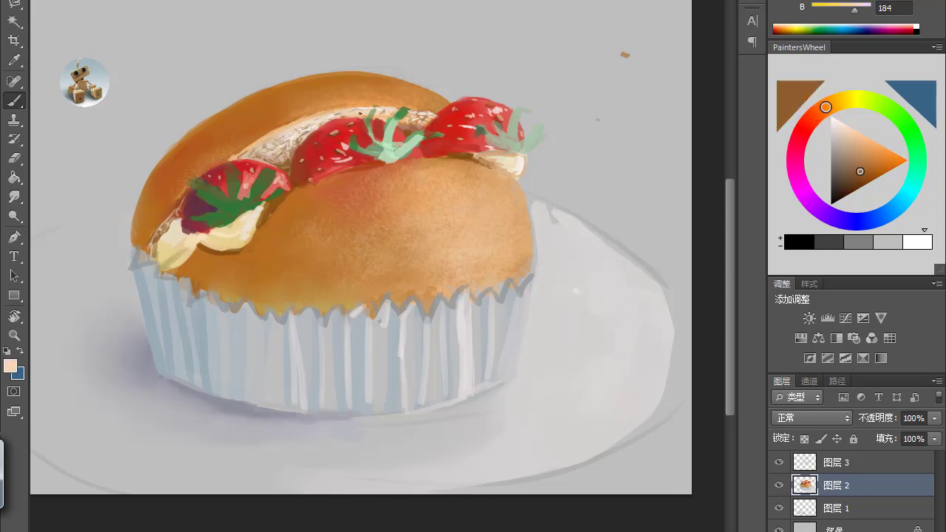
# Paint light peach highlight strokes on the right side of the lower bun half.
pyautogui.keyDown('alt'); pyautogui.click(457, 264); pyautogui.keyUp('alt')
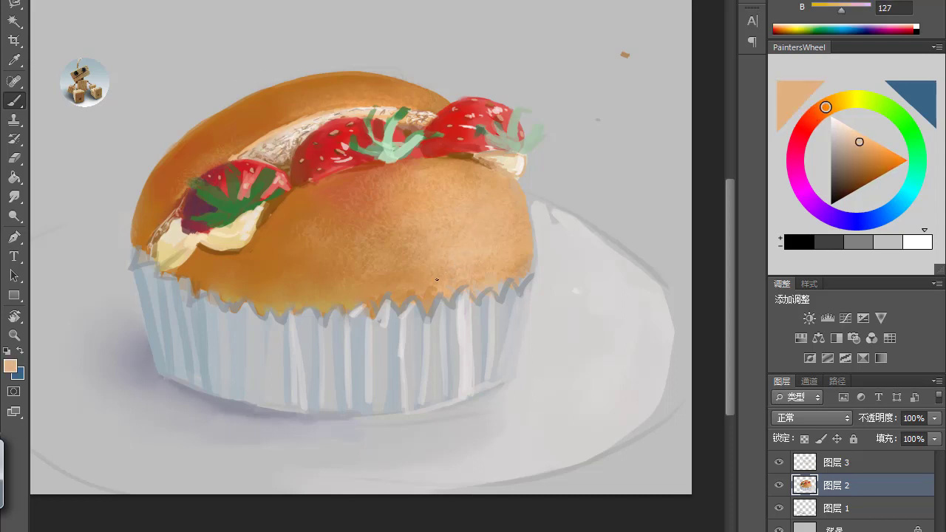
pyautogui.keyDown('alt'); pyautogui.click(480, 233); pyautogui.keyUp('alt')
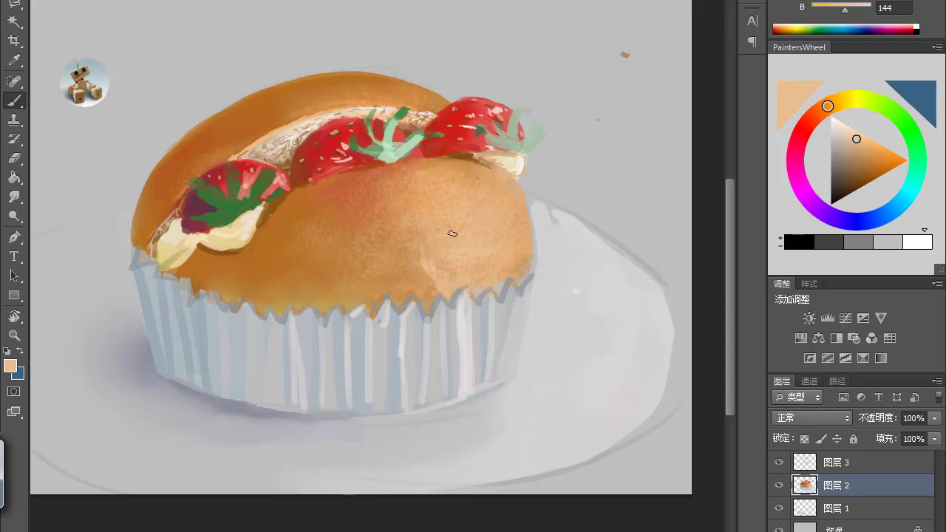
pyautogui.click(849, 128)
pyautogui.moveTo(445, 229); pyautogui.dragTo(507, 223)
pyautogui.moveTo(510, 233); pyautogui.dragTo(513, 242)
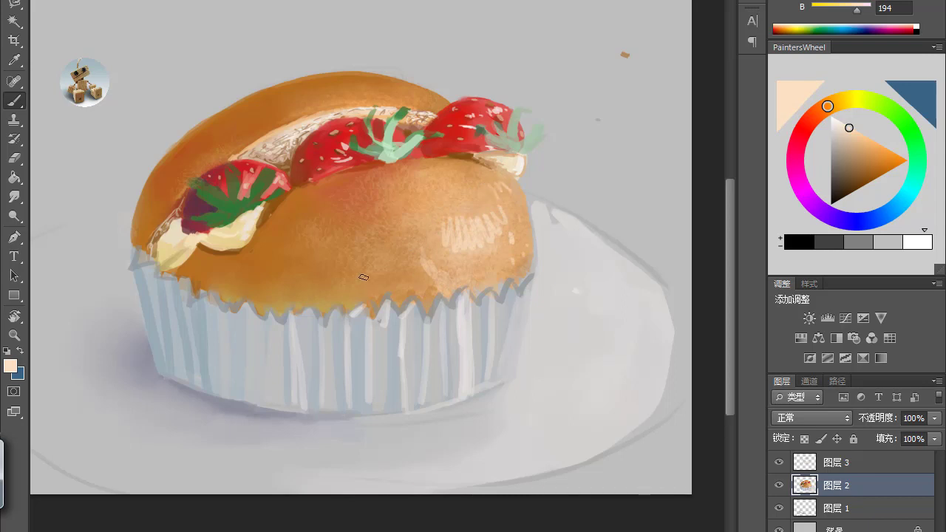
# Paint a peach crease highlight near the lower bun's bottom middle and blend it with sampled orange-brown tones.
pyautogui.keyDown('alt'); pyautogui.click(422, 263); pyautogui.keyUp('alt')
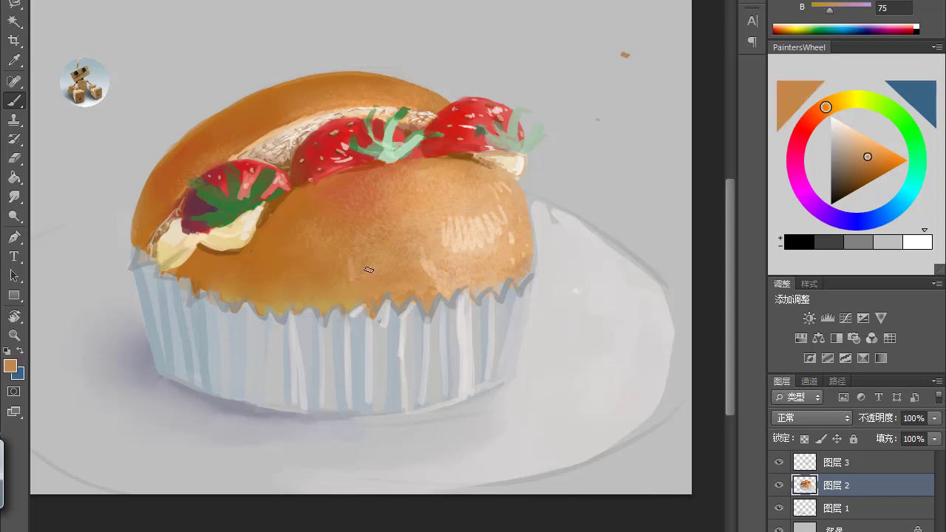
pyautogui.moveTo(868, 157); pyautogui.dragTo(855, 137)
pyautogui.moveTo(349, 266)
pyautogui.mouseDown()
pyautogui.moveTo(358, 300)
pyautogui.moveTo(378, 304)
pyautogui.mouseUp()
pyautogui.keyDown('alt'); pyautogui.click(348, 272); pyautogui.keyUp('alt')
pyautogui.keyDown('alt'); pyautogui.click(344, 290); pyautogui.keyUp('alt')
pyautogui.keyDown('alt'); pyautogui.click(352, 281); pyautogui.keyUp('alt')
pyautogui.keyDown('alt'); pyautogui.click(357, 298); pyautogui.keyUp('alt')
pyautogui.keyDown('alt'); pyautogui.click(358, 267); pyautogui.keyUp('alt')
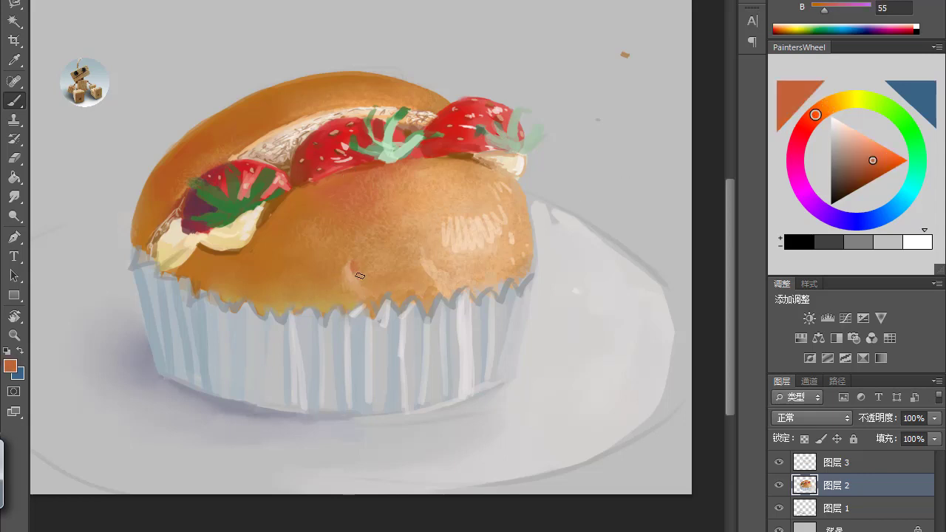
pyautogui.keyDown('alt'); pyautogui.click(233, 247); pyautogui.keyUp('alt')
pyautogui.keyDown('alt'); pyautogui.click(359, 269); pyautogui.keyUp('alt')
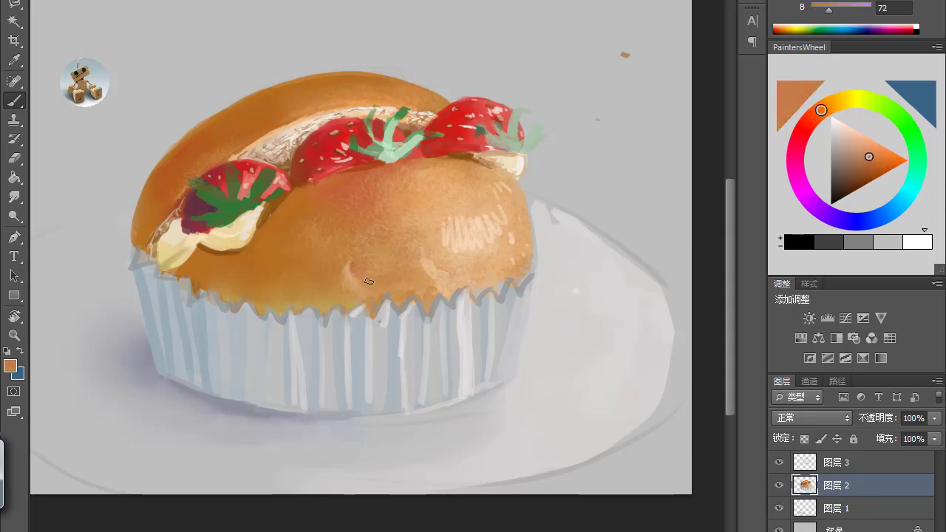
pyautogui.keyDown('alt'); pyautogui.click(356, 273); pyautogui.keyUp('alt')
# Add short sampled brown and dark brown strokes along the lower bun's left edge just above the paper cup.
pyautogui.keyDown('alt'); pyautogui.click(250, 275); pyautogui.keyUp('alt')
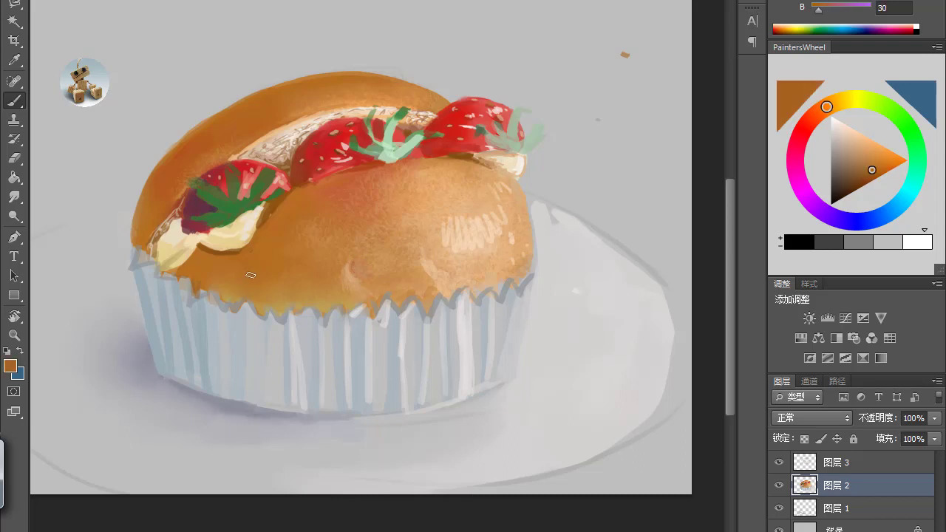
pyautogui.keyDown('alt'); pyautogui.click(199, 268); pyautogui.keyUp('alt')
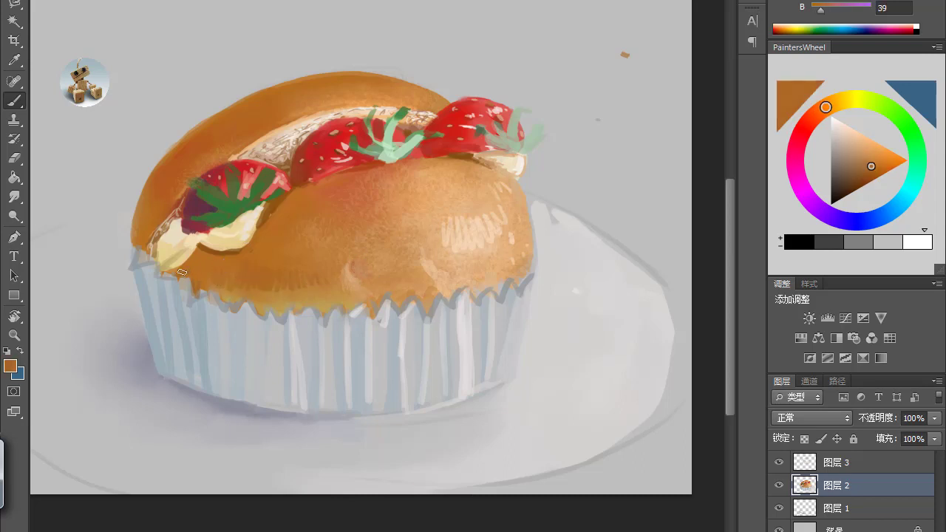
pyautogui.keyDown('alt'); pyautogui.click(206, 270); pyautogui.keyUp('alt')
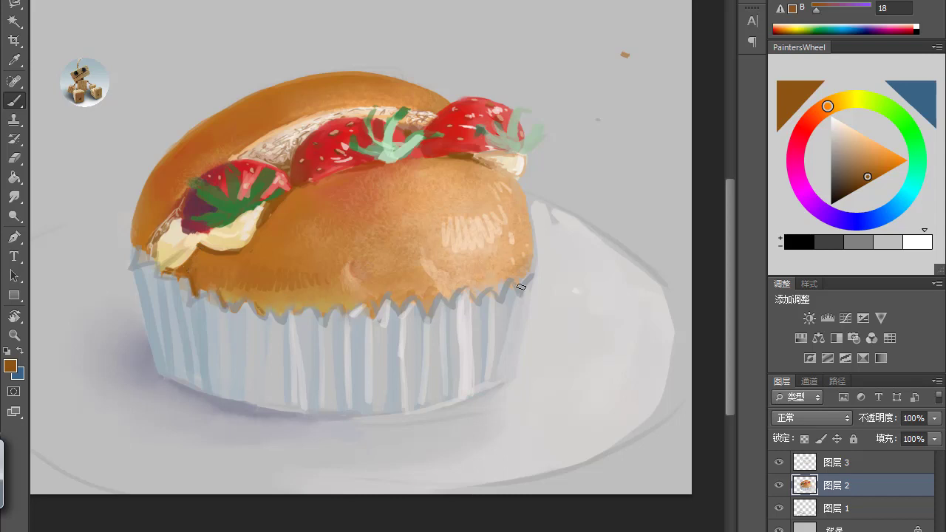
# Redefine the right part of the paper cup's zigzag rim and side with sampled tan and light grey.
pyautogui.keyDown('alt'); pyautogui.click(507, 309); pyautogui.keyUp('alt')
pyautogui.keyDown('alt'); pyautogui.click(492, 303); pyautogui.keyUp('alt')
pyautogui.keyDown('alt'); pyautogui.click(469, 298); pyautogui.keyUp('alt')
pyautogui.keyDown('alt'); pyautogui.click(470, 301); pyautogui.keyUp('alt')
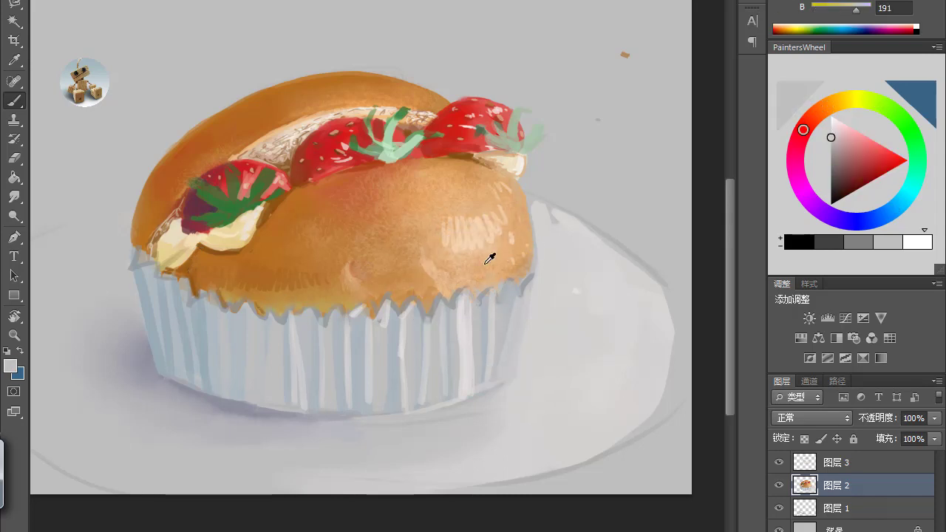
pyautogui.keyDown('alt'); pyautogui.click(517, 277); pyautogui.keyUp('alt')
pyautogui.keyDown('alt'); pyautogui.click(501, 282); pyautogui.keyUp('alt')
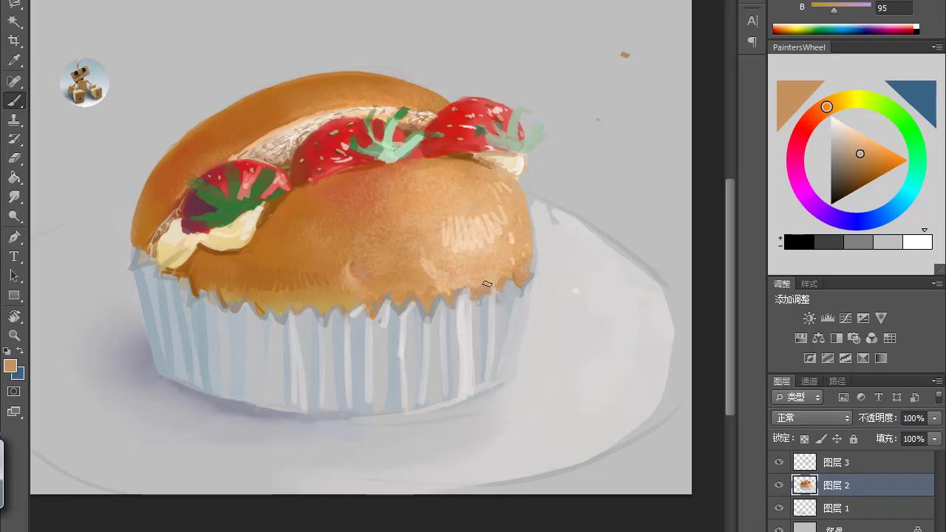
pyautogui.keyDown('alt'); pyautogui.click(535, 280); pyautogui.keyUp('alt')
pyautogui.keyDown('alt'); pyautogui.click(542, 276); pyautogui.keyUp('alt')
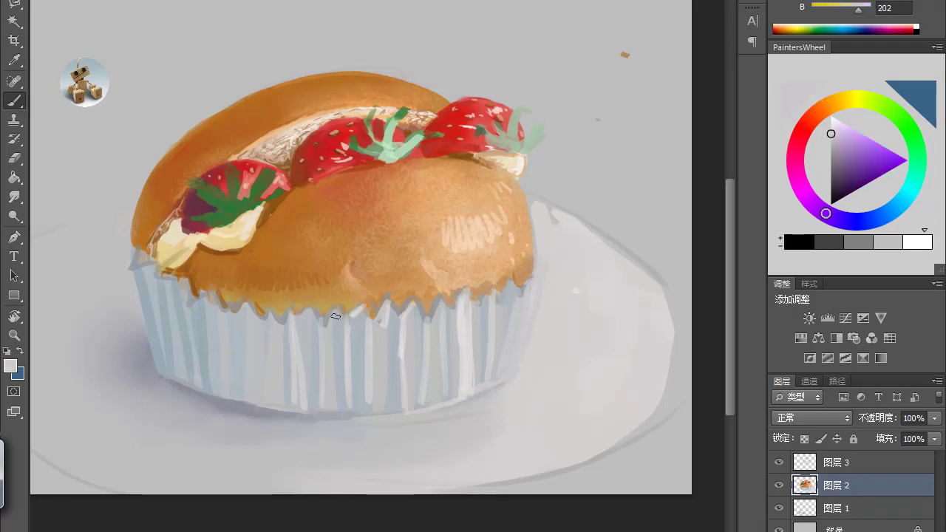
# Extend the cup's cast shadow at its lower left with sampled grey-violet and smudge the strokes soft.
pyautogui.keyDown('alt'); pyautogui.click(169, 386); pyautogui.keyUp('alt')
pyautogui.moveTo(133, 372)
pyautogui.mouseDown()
pyautogui.moveTo(205, 407)
pyautogui.moveTo(112, 359)
pyautogui.moveTo(185, 411)
pyautogui.mouseUp()
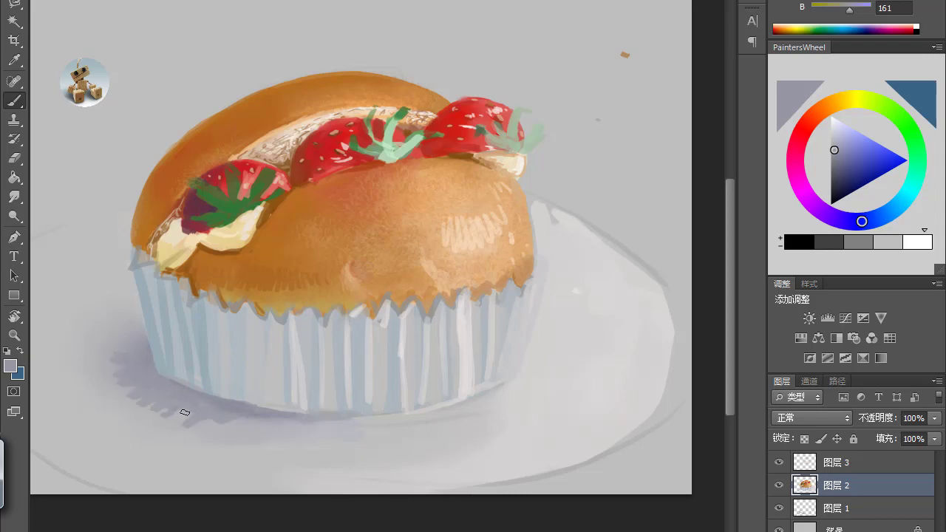
pyautogui.click(16, 202)
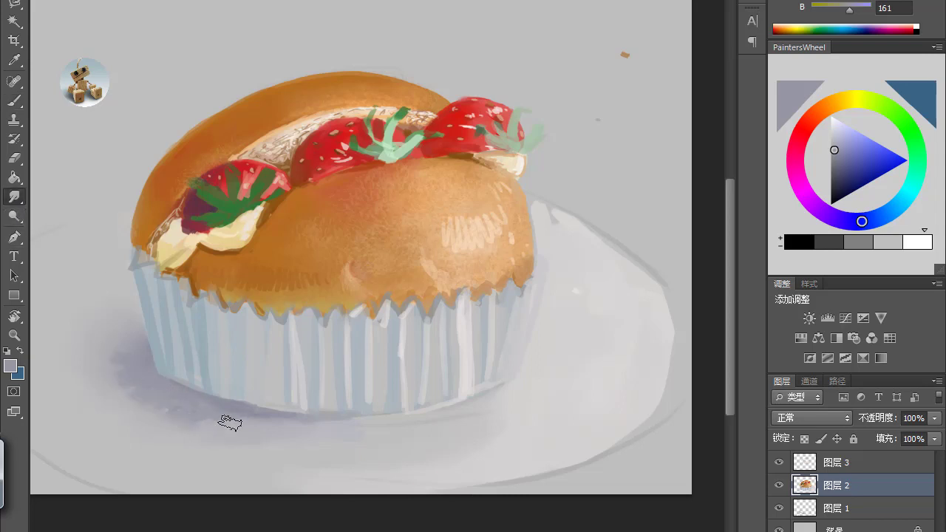
pyautogui.press('e')
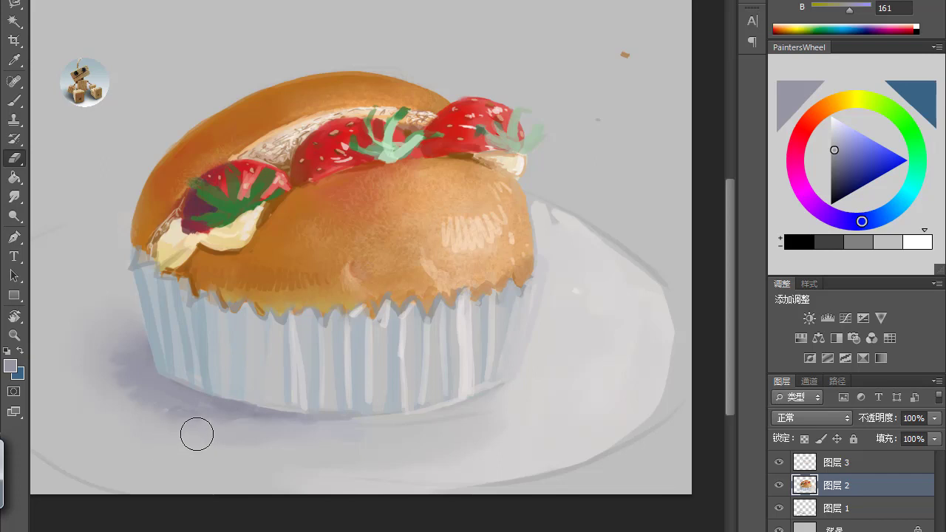
# Paint sampled grey-violet shadow beneath the cup's bottom edge and smudge it into the plate.
pyautogui.press('b')
pyautogui.keyDown('alt'); pyautogui.click(260, 414); pyautogui.keyUp('alt')
pyautogui.moveTo(345, 420)
pyautogui.mouseDown()
pyautogui.moveTo(434, 429)
pyautogui.moveTo(395, 432)
pyautogui.moveTo(450, 415)
pyautogui.mouseUp()
pyautogui.press('e')
pyautogui.press('r')
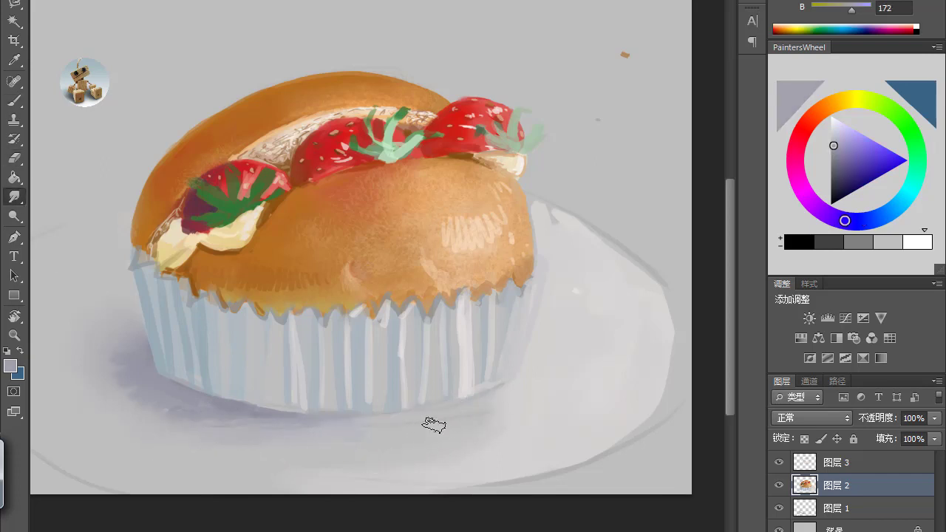
# Paint white reflections on the plate's right side on layer 图层 3, including a long curved streak and small spots.
pyautogui.hotkey('alt', '[')
pyautogui.hotkey('alt', ']')
pyautogui.hotkey('alt', ']')
pyautogui.click(918, 242)
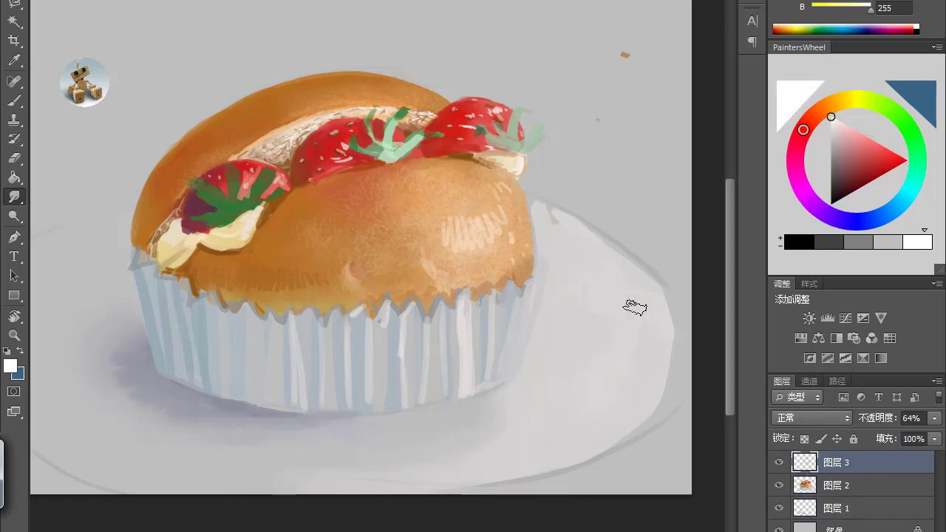
pyautogui.press('b')
pyautogui.moveTo(615, 293); pyautogui.dragTo(536, 439)
pyautogui.hotkey('ctrl', 'z')
pyautogui.hotkey('ctrl', 'z')
pyautogui.moveTo(605, 268)
pyautogui.mouseDown()
pyautogui.moveTo(570, 414)
pyautogui.moveTo(605, 422)
pyautogui.mouseUp()
pyautogui.moveTo(579, 442); pyautogui.dragTo(555, 452)
pyautogui.moveTo(612, 311); pyautogui.dragTo(588, 318)
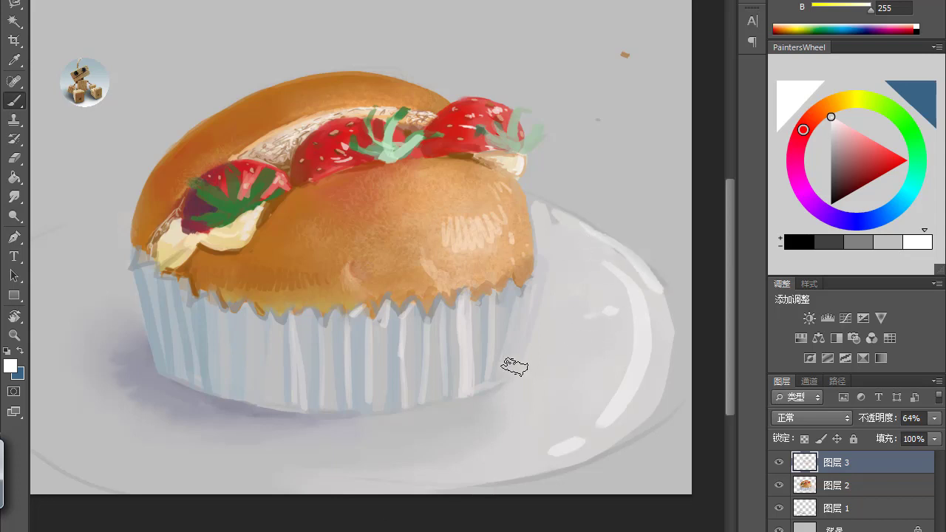
# Add small white and salmon-pink highlights to the right and middle strawberries using a smaller brush.
pyautogui.moveTo(465, 103); pyautogui.dragTo(489, 105)
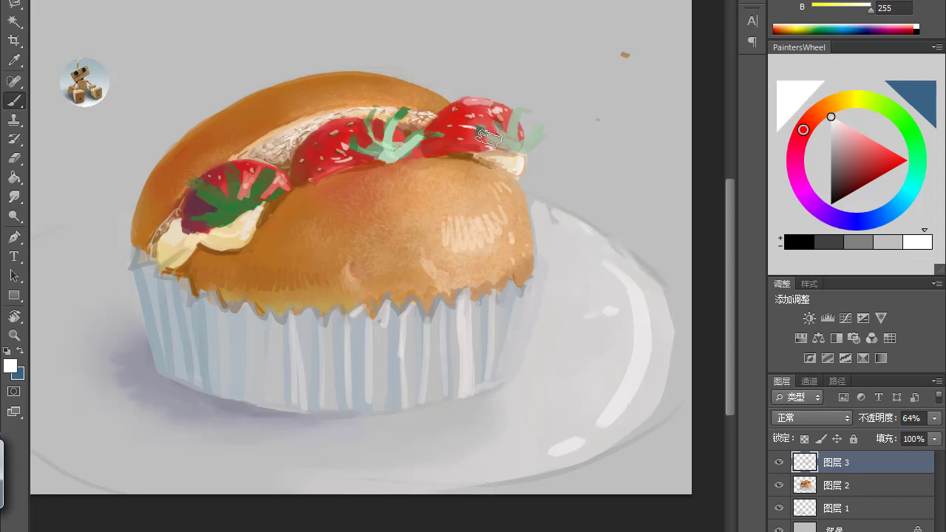
pyautogui.press('[')
pyautogui.press('[')
pyautogui.press('[')
pyautogui.click(845, 130)
pyautogui.moveTo(824, 107); pyautogui.dragTo(810, 120)
pyautogui.keyDown('alt'); pyautogui.click(321, 136); pyautogui.keyUp('alt')
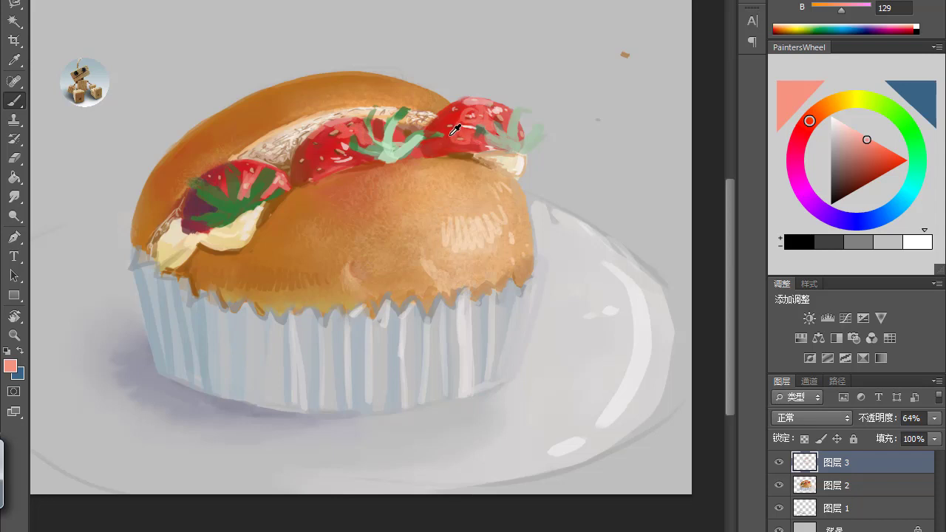
pyautogui.keyDown('alt'); pyautogui.click(453, 133); pyautogui.keyUp('alt')
pyautogui.keyDown('alt'); pyautogui.click(509, 110); pyautogui.keyUp('alt')
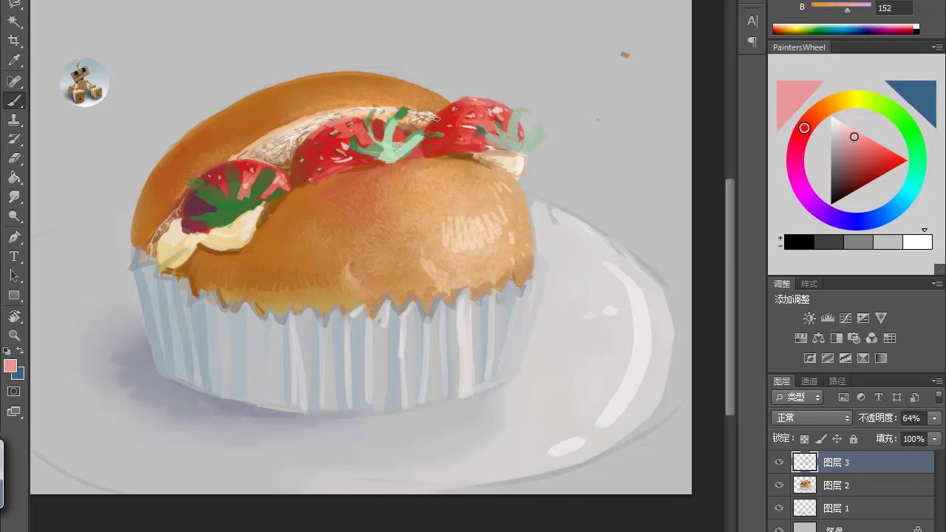
# Touch up the bun edge and the cream beneath the right strawberry with sampled orange-tan and cream.
pyautogui.keyDown('alt'); pyautogui.click(429, 93); pyautogui.keyUp('alt')
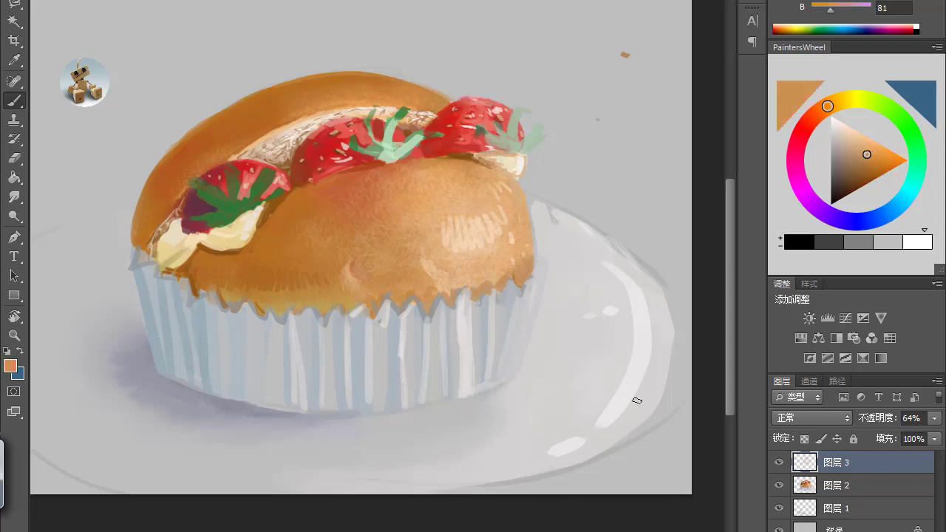
pyautogui.keyDown('alt'); pyautogui.click(518, 152); pyautogui.keyUp('alt')
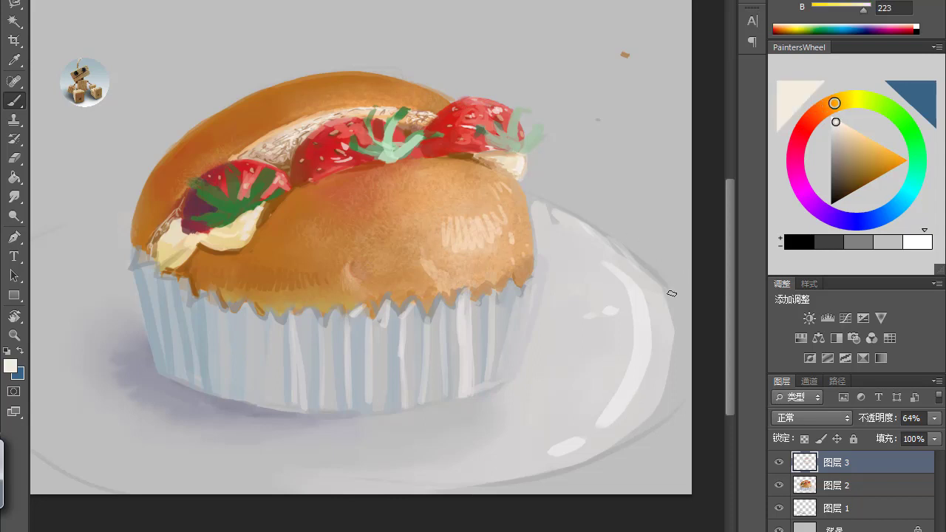
pyautogui.keyDown('alt'); pyautogui.click(275, 208); pyautogui.keyUp('alt')
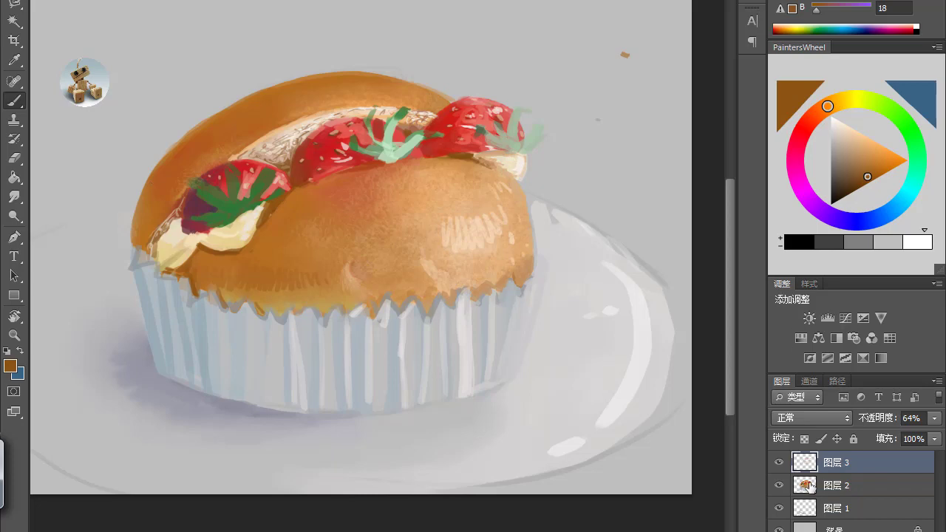
# Add a new layer and tint the upper bun's left side saturated orange using the Z- ◆染色笔 100 色彩增强 brush.
pyautogui.click(893, 531)
pyautogui.click(22, 2)
pyautogui.moveTo(162, 45)
pyautogui.mouseDown()
pyautogui.moveTo(163, 26)
pyautogui.moveTo(170, 65)
pyautogui.moveTo(167, 57)
pyautogui.moveTo(158, 64)
pyautogui.moveTo(161, 40)
pyautogui.mouseUp()
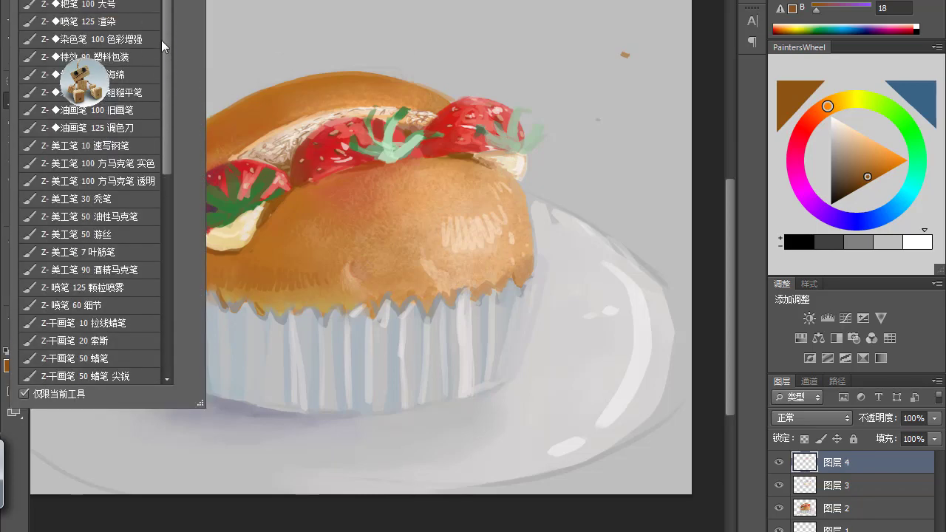
pyautogui.click(137, 42)
pyautogui.click(320, 140)
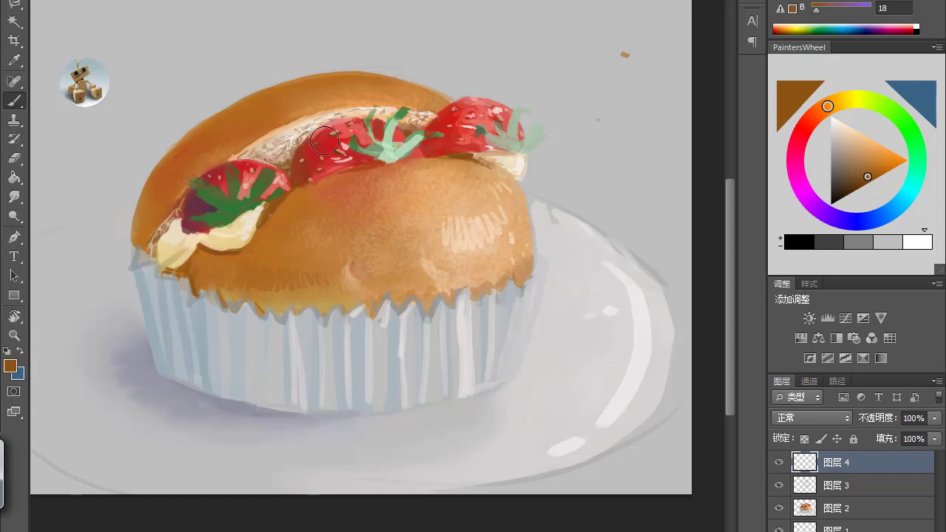
pyautogui.click(888, 164)
pyautogui.moveTo(182, 175); pyautogui.dragTo(207, 145)
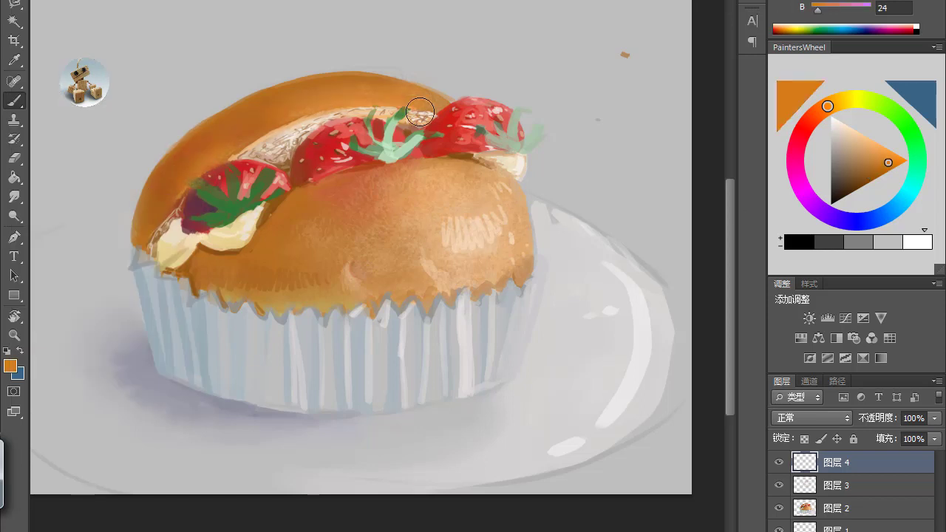
# Tint the right strawberry with its sampled colour and brighten the lower bun's right side with sampled peach.
pyautogui.keyDown('alt'); pyautogui.click(473, 124); pyautogui.keyUp('alt')
pyautogui.moveTo(455, 111); pyautogui.dragTo(488, 108)
pyautogui.keyDown('alt'); pyautogui.click(472, 234); pyautogui.keyUp('alt')
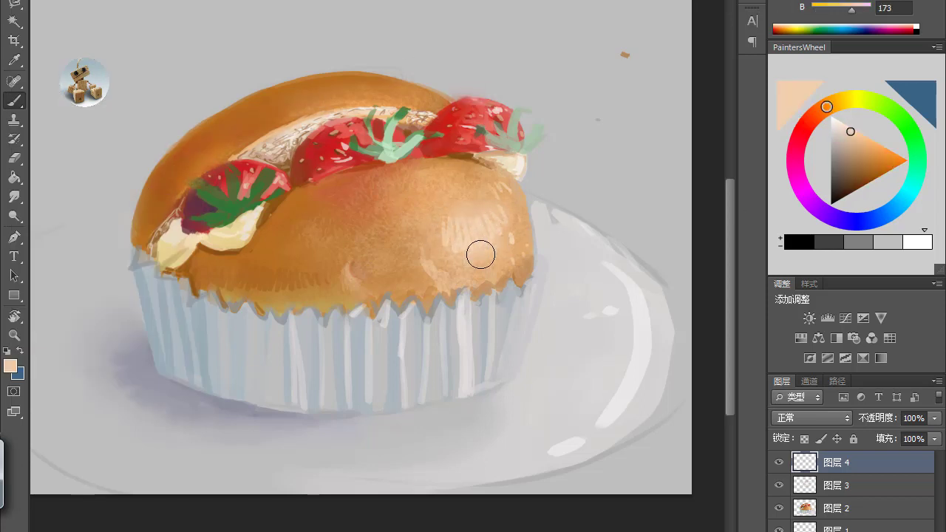
pyautogui.moveTo(509, 240); pyautogui.dragTo(510, 209)
pyautogui.moveTo(408, 210); pyautogui.dragTo(481, 199)
pyautogui.hotkey('ctrl', 'alt', 'z')
pyautogui.keyDown('alt'); pyautogui.click(329, 189); pyautogui.keyUp('alt')
pyautogui.press(']')
pyautogui.press(']')
pyautogui.press(']')
pyautogui.moveTo(412, 201); pyautogui.dragTo(471, 212)
pyautogui.hotkey('ctrl', 'alt', 'z')
pyautogui.hotkey('ctrl', 'alt', 'z')
pyautogui.hotkey('ctrl', 'alt', 'z')
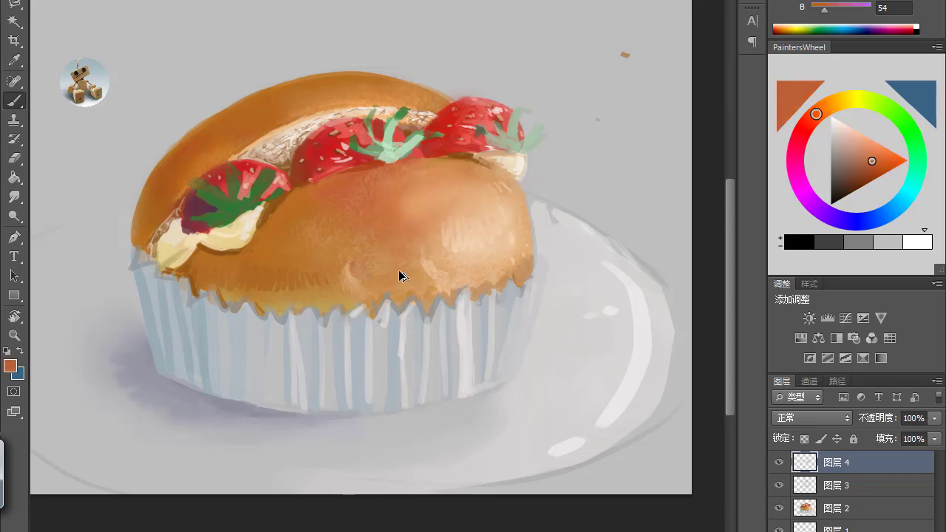
pyautogui.hotkey('ctrl', 'alt', 'z')
# Soften the lower bun's right side and middle with sampled orange-tan tints.
pyautogui.keyDown('alt'); pyautogui.click(438, 206); pyautogui.keyUp('alt')
pyautogui.moveTo(481, 249); pyautogui.dragTo(491, 253)
pyautogui.keyDown('alt'); pyautogui.click(405, 219); pyautogui.keyUp('alt')
pyautogui.moveTo(374, 215); pyautogui.dragTo(334, 241)
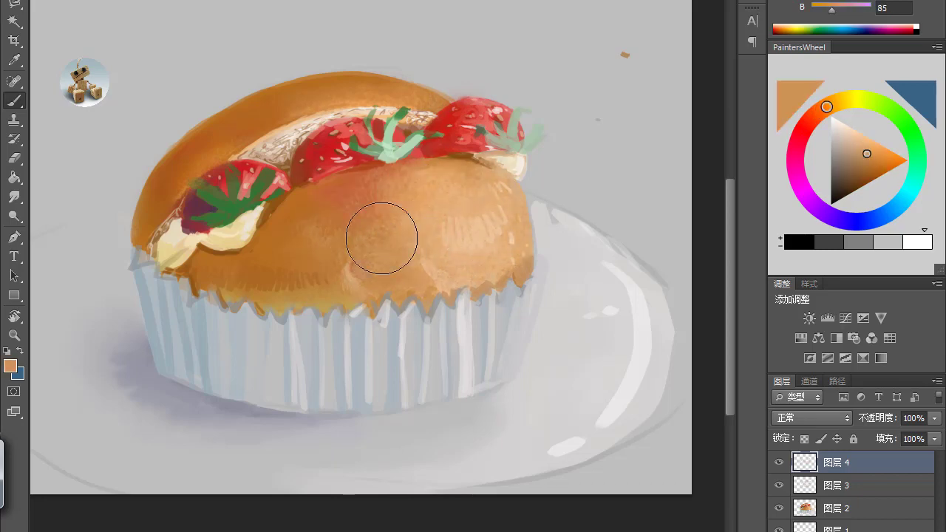
# Switch to the Z- ◆喷笔 125 渲染 brush.
pyautogui.click(22, 1)
pyautogui.click(105, 19)
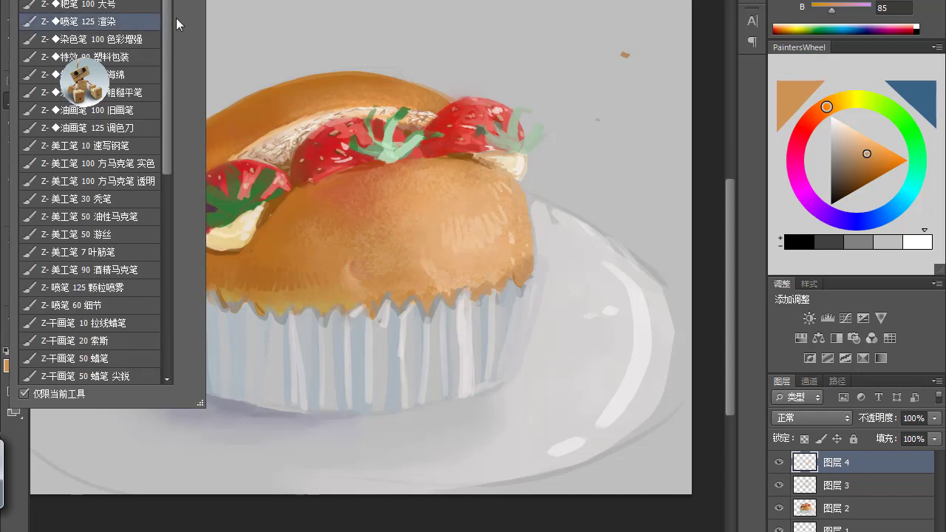
pyautogui.click(604, 306)
# Stamp all visible layers except the background into a new layer, with the background hidden only during the merge.
pyautogui.press('z')
pyautogui.keyDown('alt'); pyautogui.click(402, 349); pyautogui.keyUp('alt')
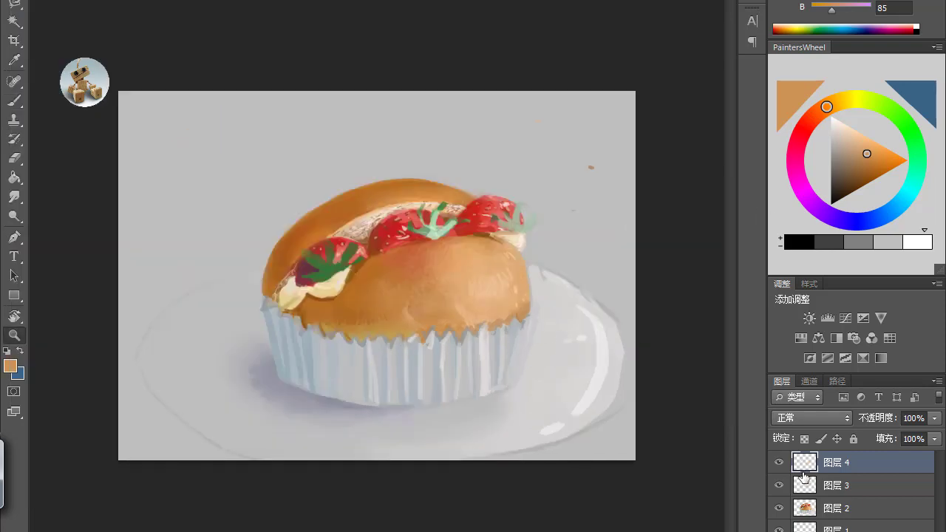
pyautogui.click(779, 531)
pyautogui.hotkey('ctrl', 'alt', 'shift', 'e')
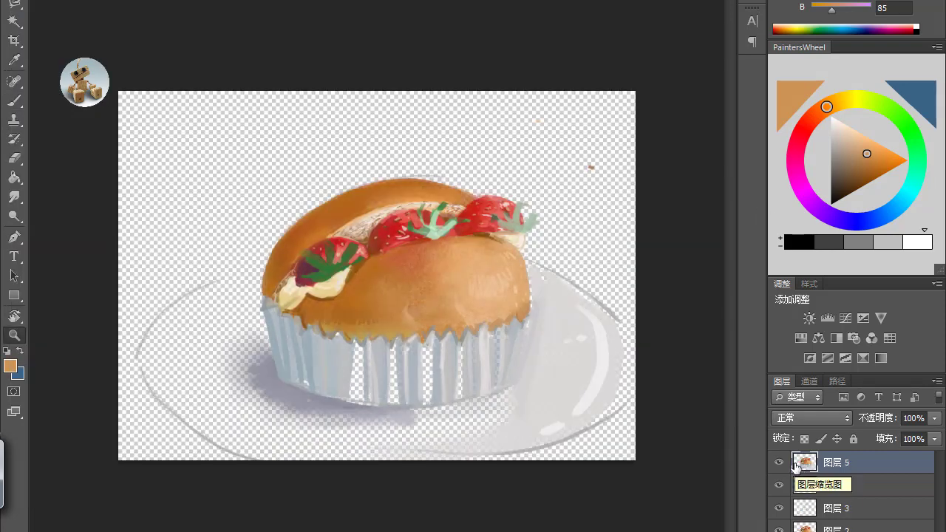
pyautogui.click(779, 531)
# Cover the stray marks above the plate and the plate's lower-right outline with sampled background grey using the Z- ◆喷笔 125 渲染 brush.
pyautogui.press('b')
pyautogui.keyDown('alt'); pyautogui.click(594, 195); pyautogui.keyUp('alt')
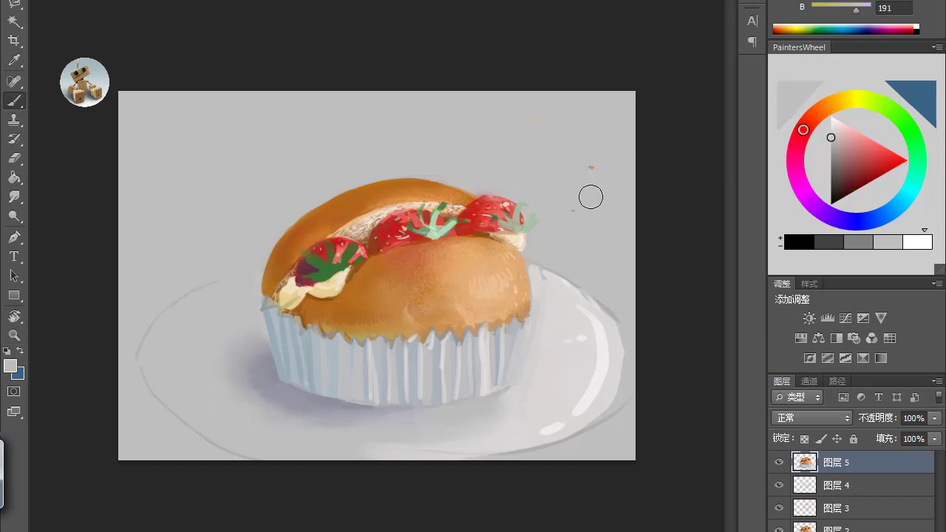
pyautogui.click(19, 0)
pyautogui.click(106, 20)
pyautogui.moveTo(592, 168); pyautogui.dragTo(593, 158)
pyautogui.click(575, 206)
pyautogui.moveTo(633, 403); pyautogui.dragTo(603, 435)
# Show the painting in full-screen view, enlarged on the bun, and examine it.
pyautogui.press('z')
pyautogui.click(449, 326)
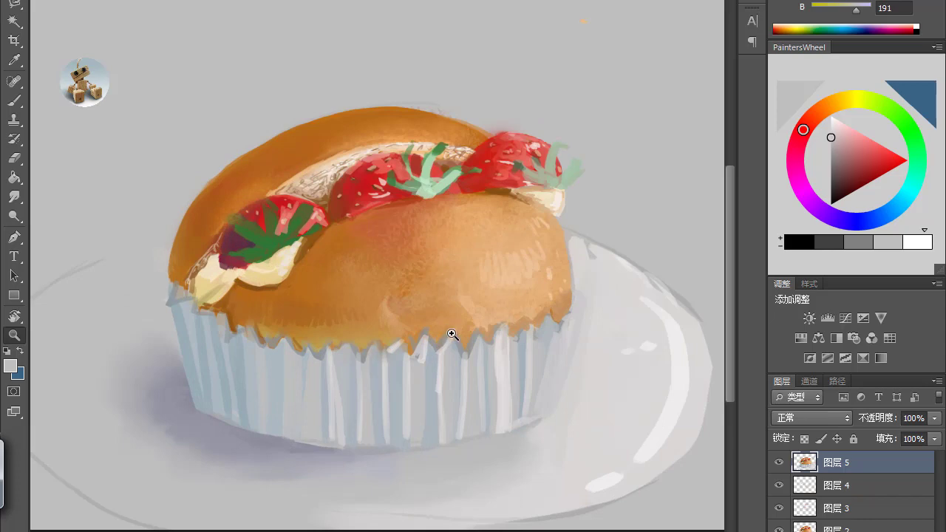
pyautogui.press('f')
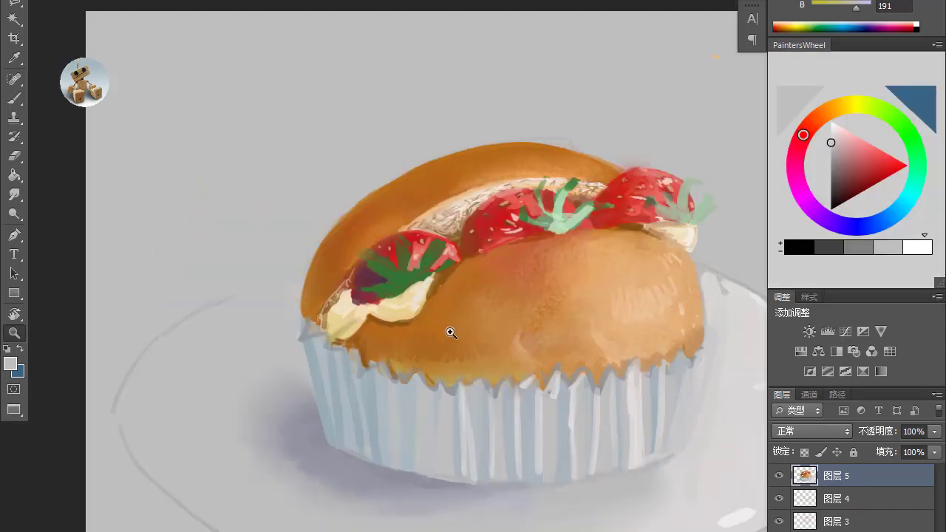
pyautogui.press('f')
pyautogui.click(589, 279)
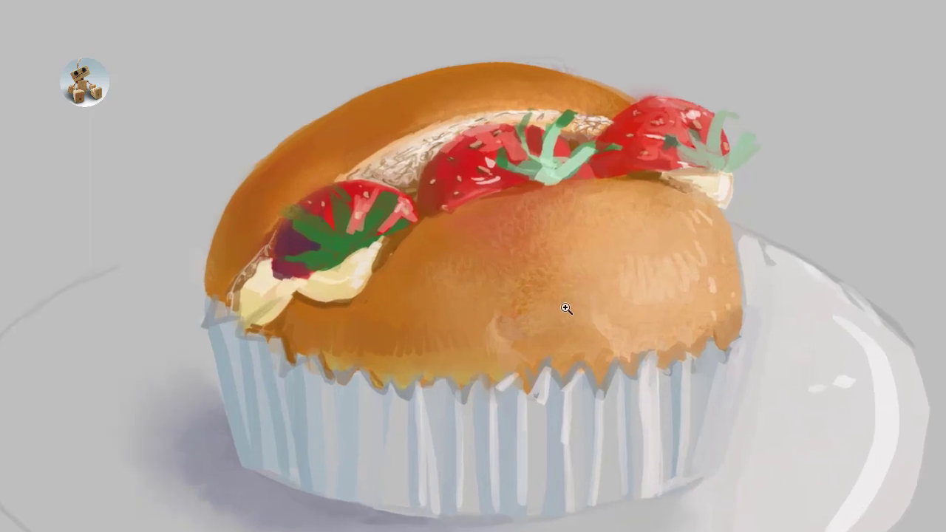